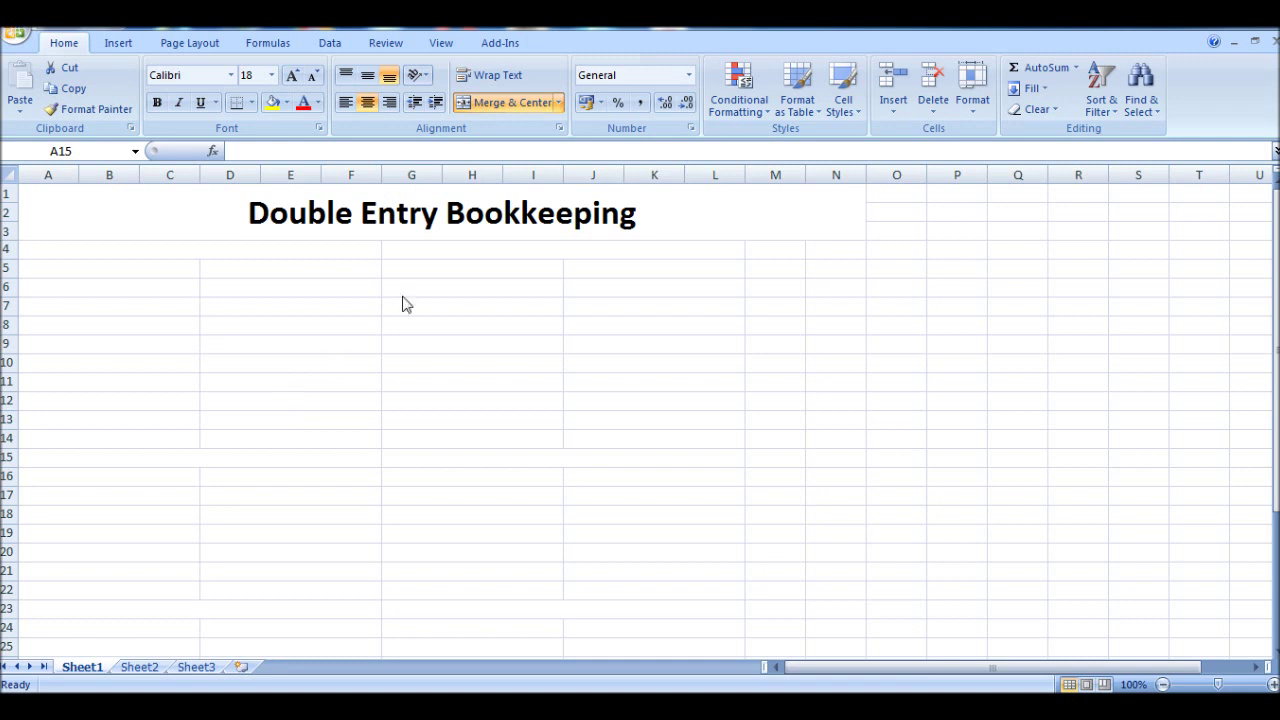
Enter the headings Bank Account in A4 and Capital a/c in G4
left_click(420, 212)
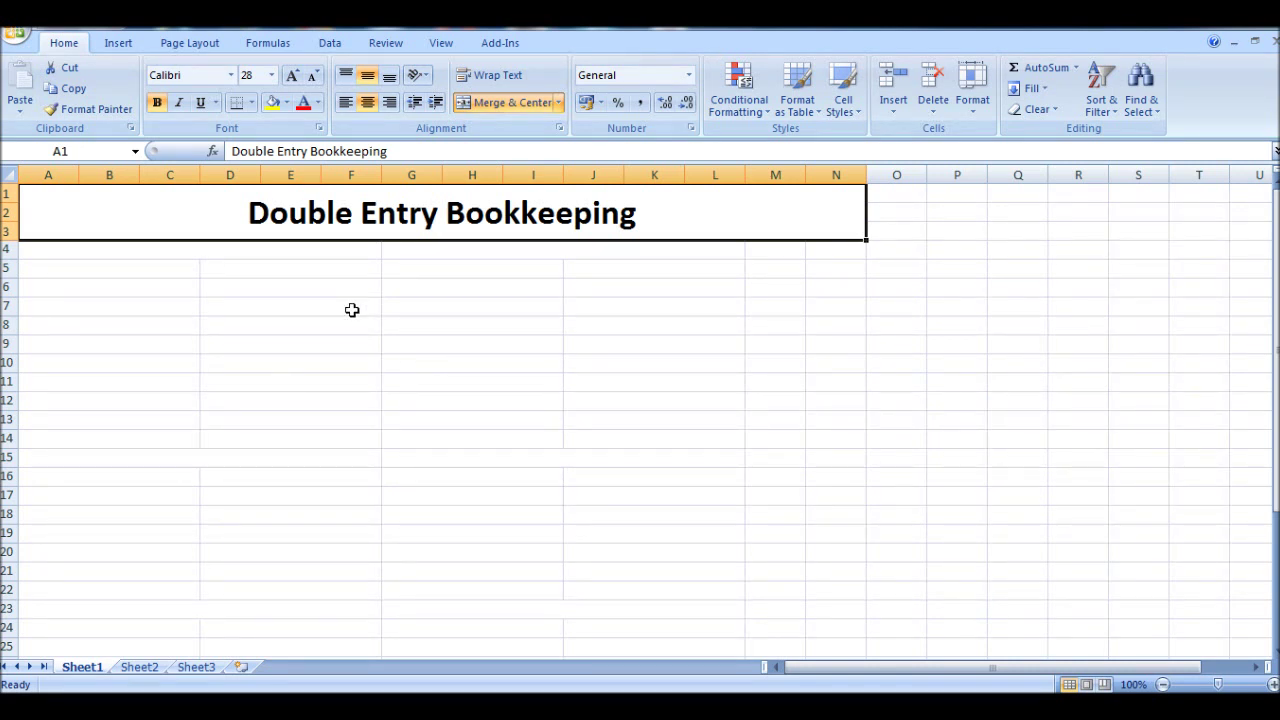
left_click(291, 254)
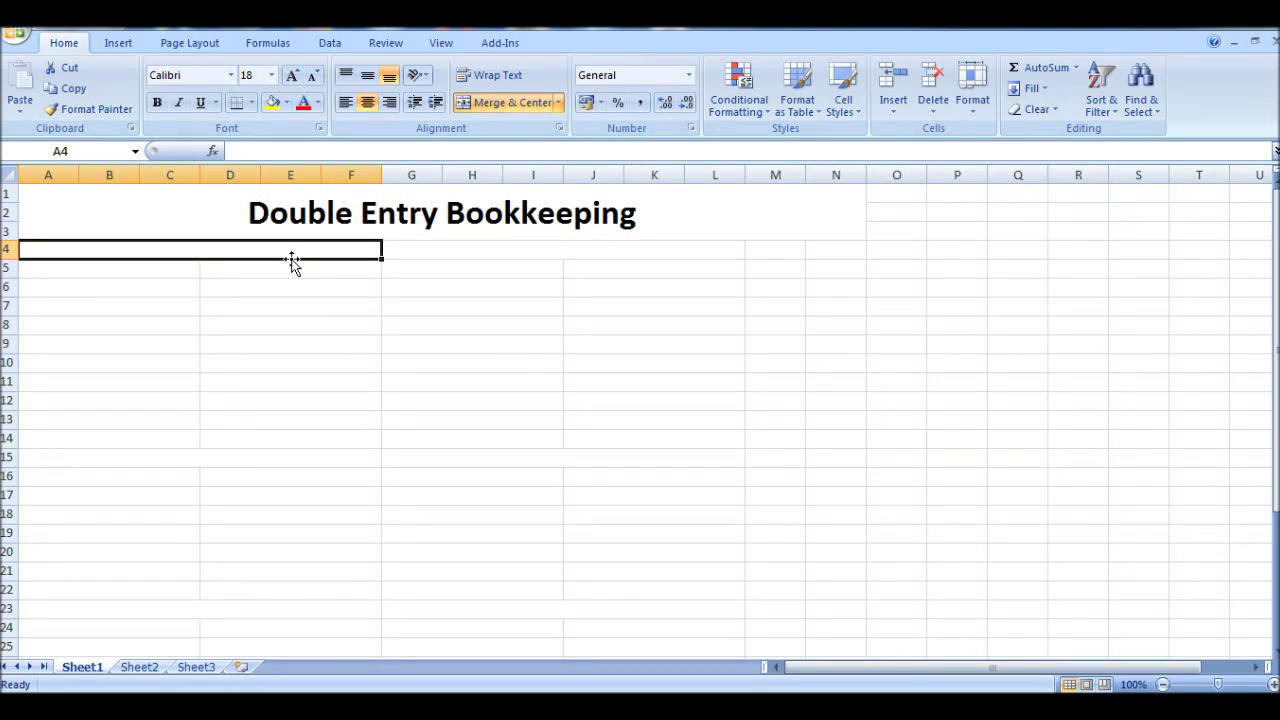
type("Ba")
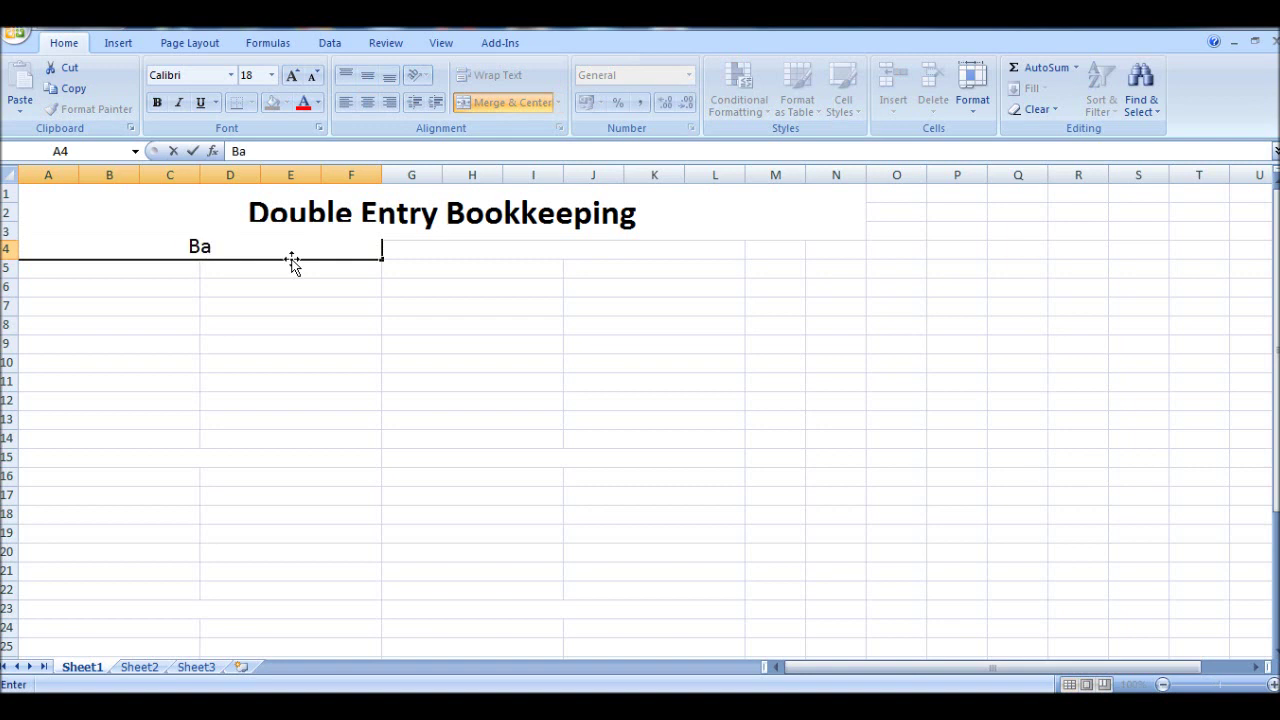
type("nk Accoun")
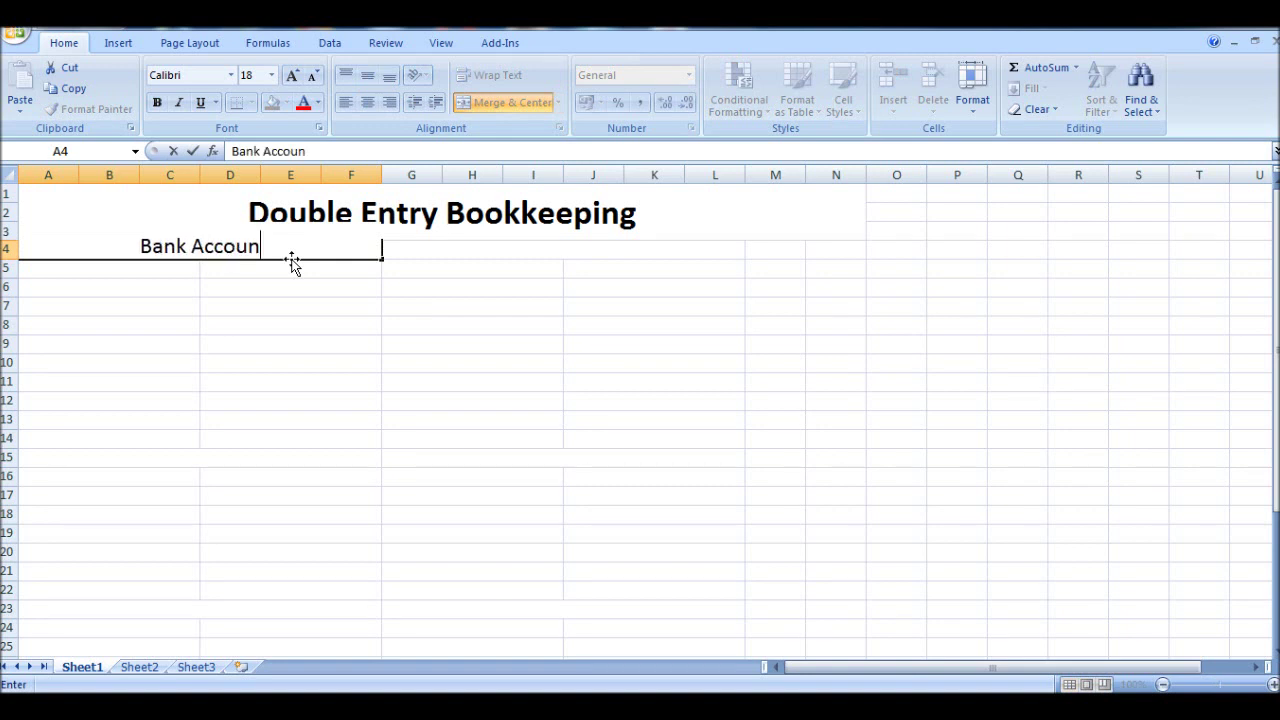
type("tq")
key("BackSpace")
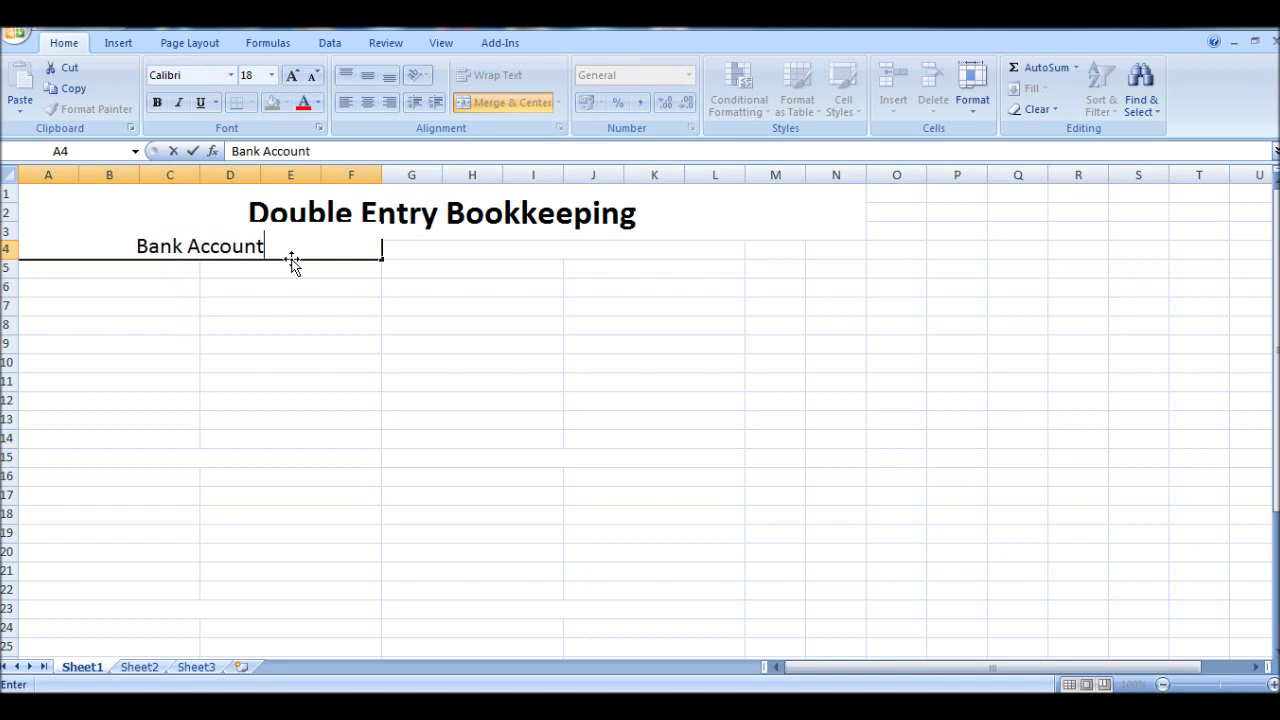
key("Tab")
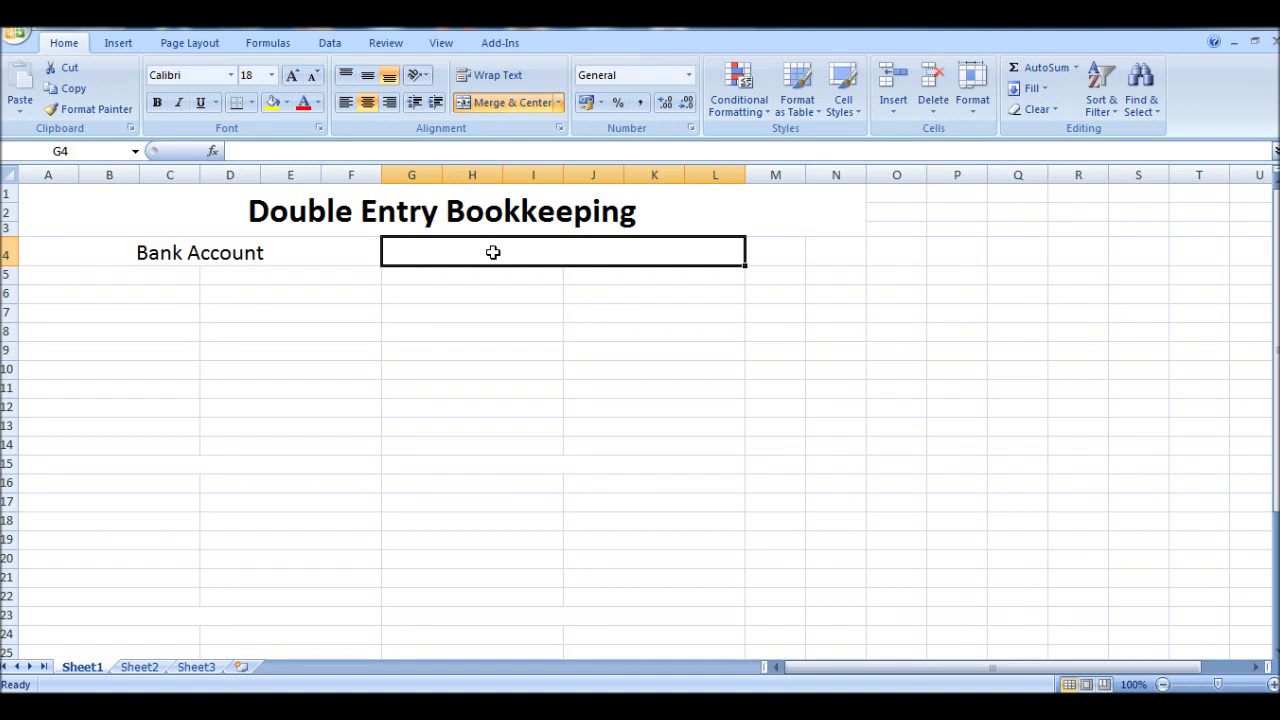
type("Capita")
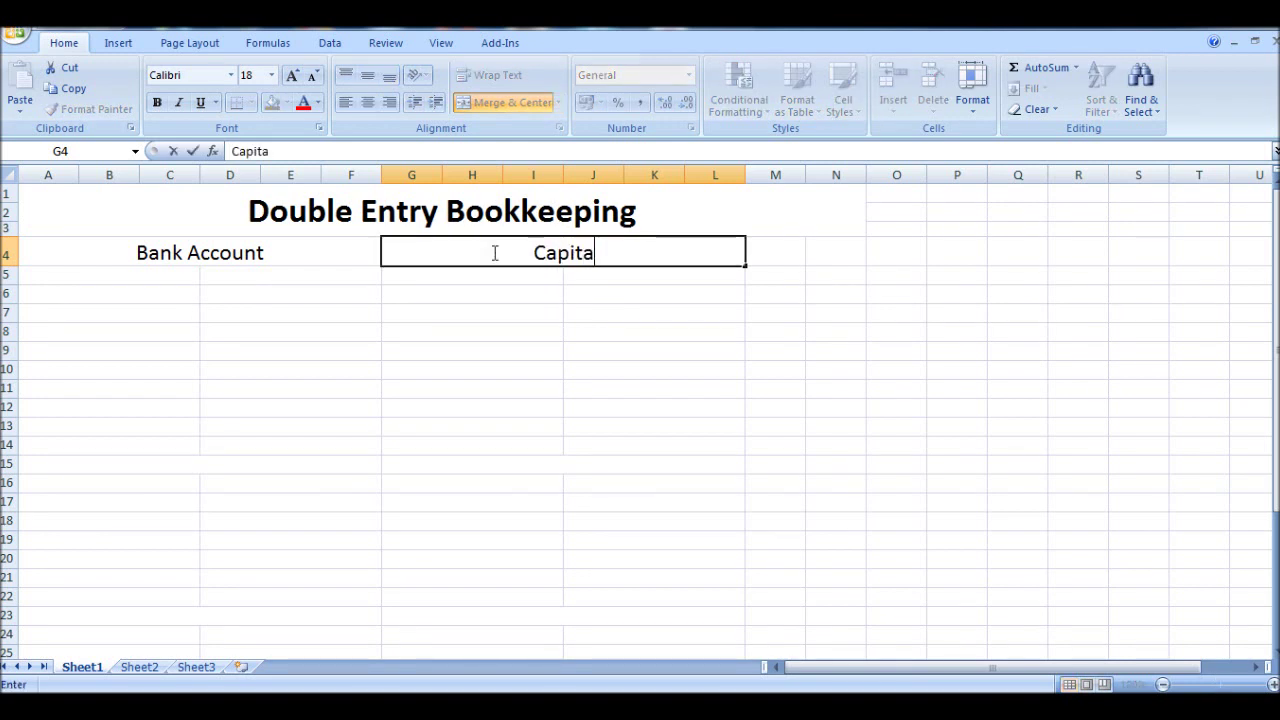
type("l")
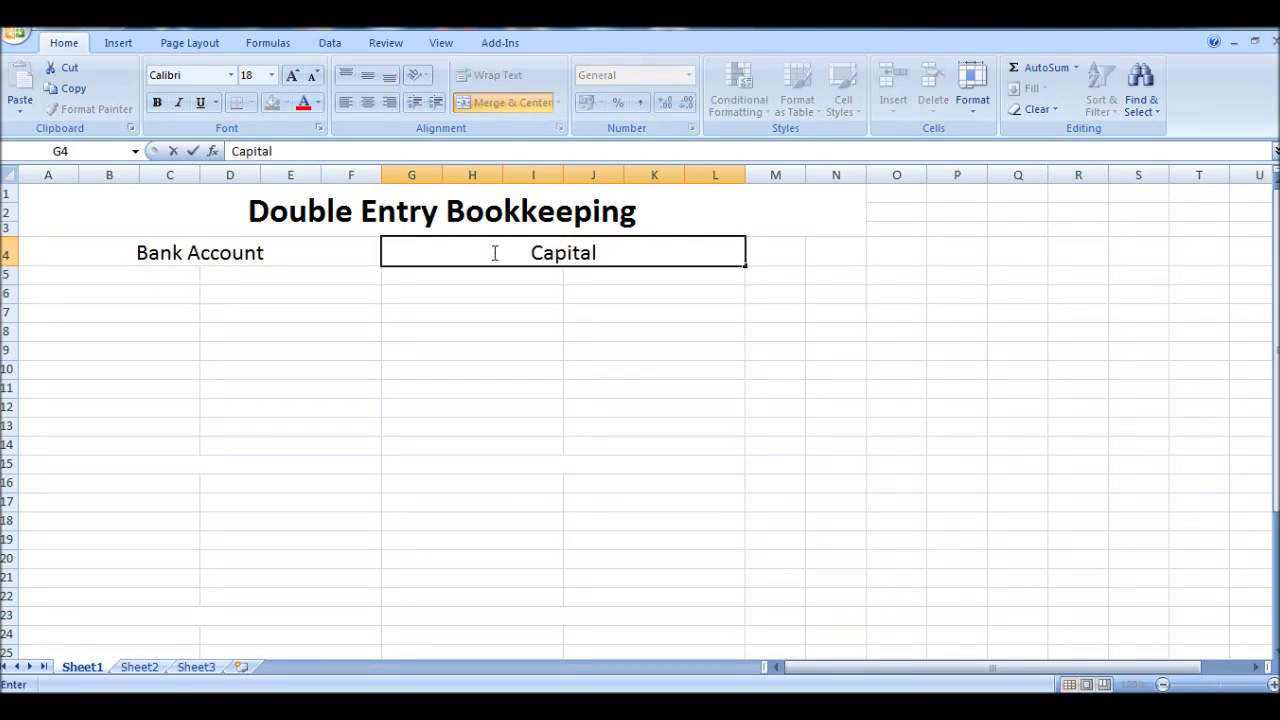
type(" a/c")
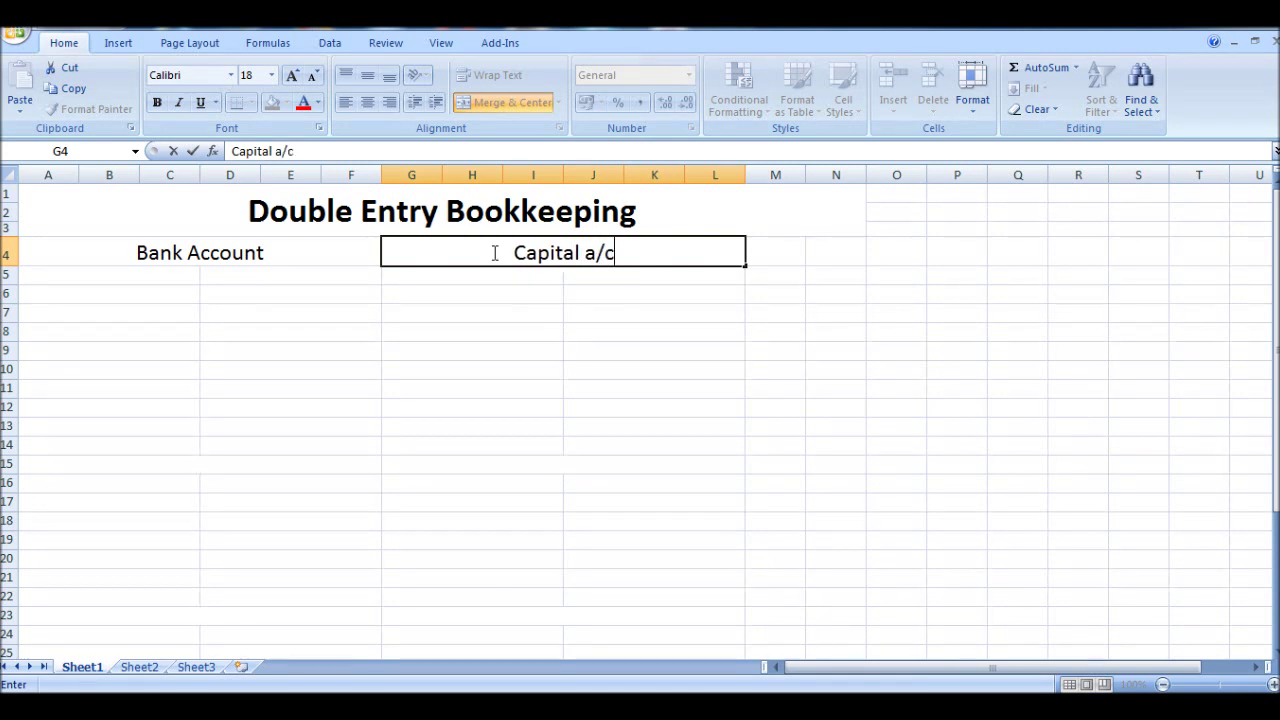
key("Return")
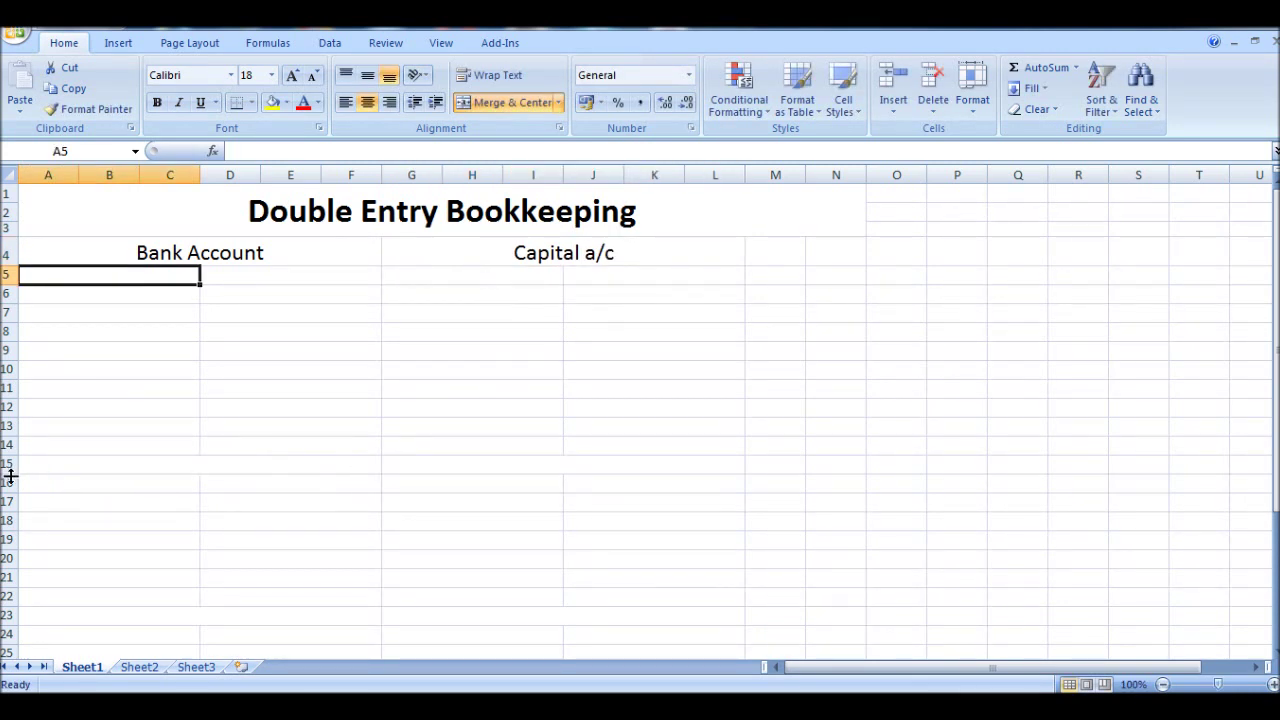
Make row 15 taller and enter Purchase a/c in A15 and Sales a/c in G15
left_click_drag(10, 475, 10, 493)
left_click(109, 474)
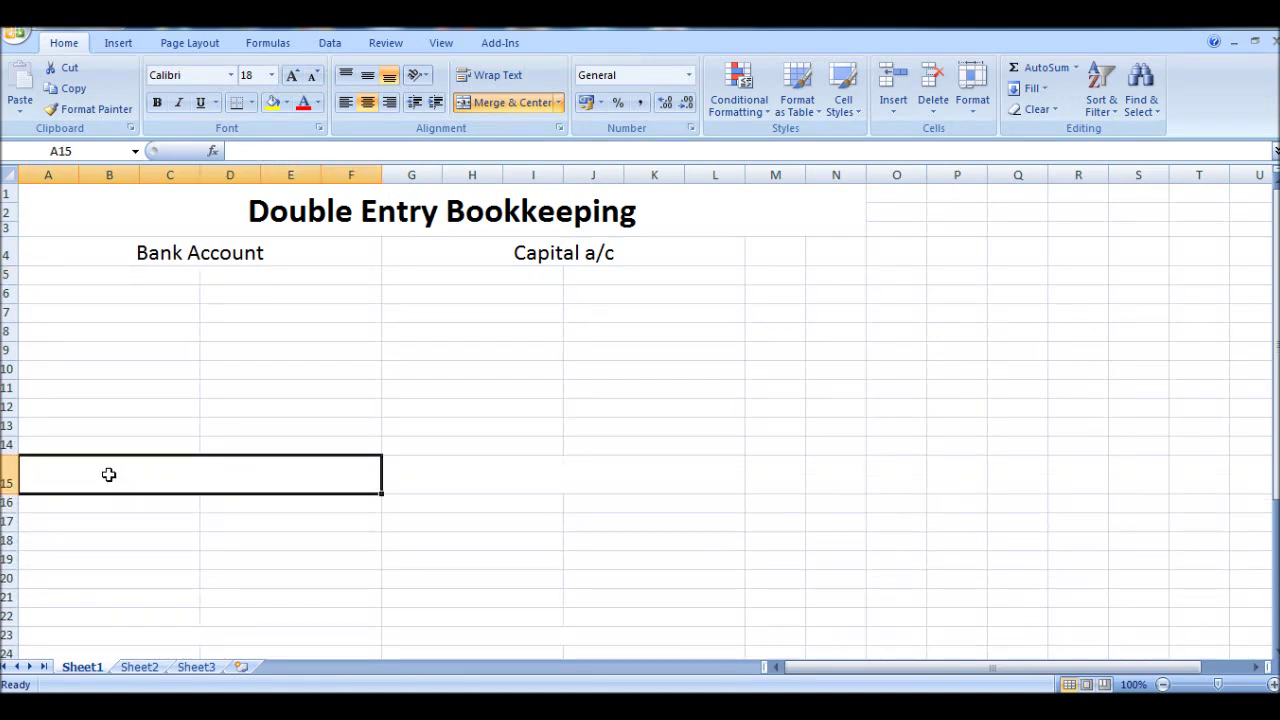
type("Pur")
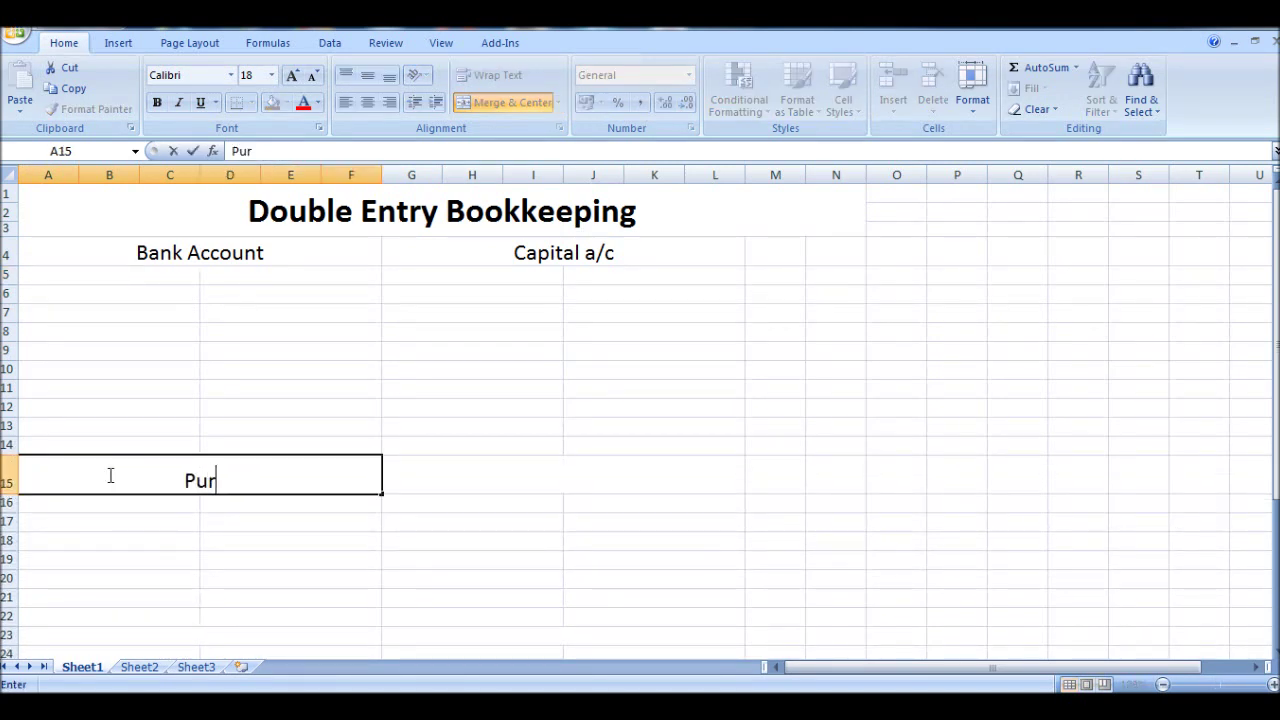
type("case")
key("BackSpace")
key("BackSpace")
key("BackSpace")
type("hase")
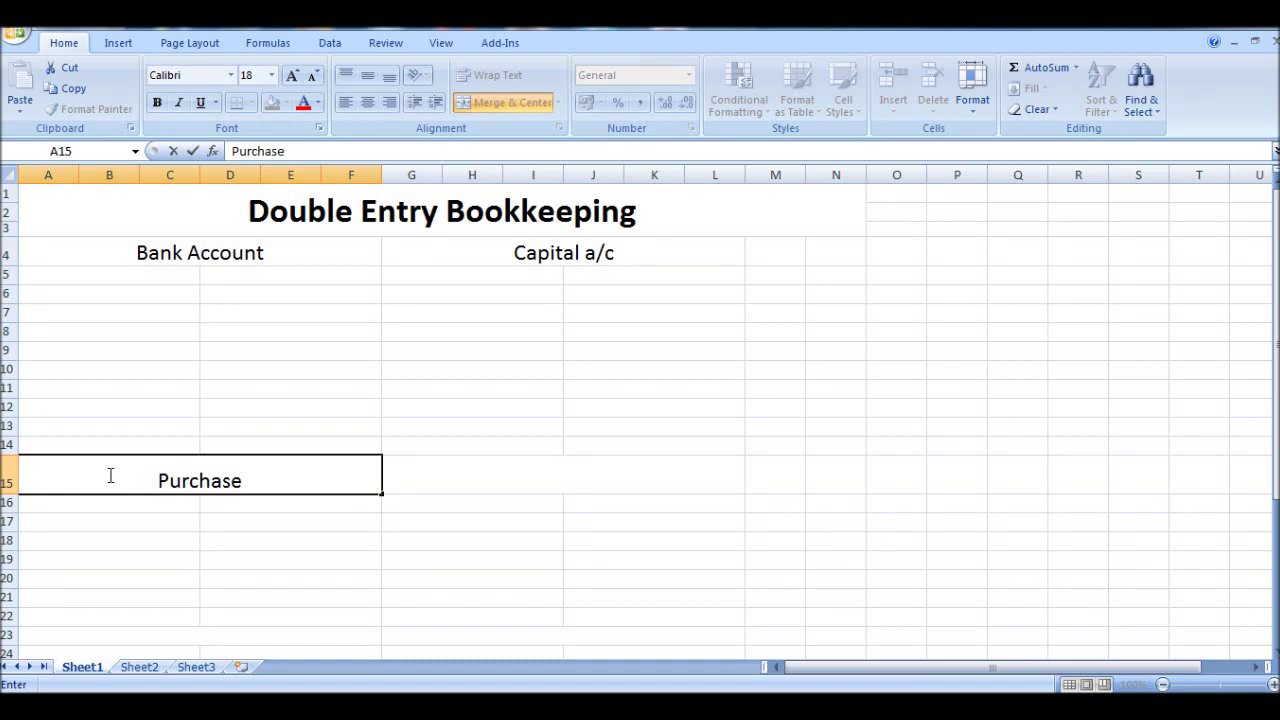
type(" a/")
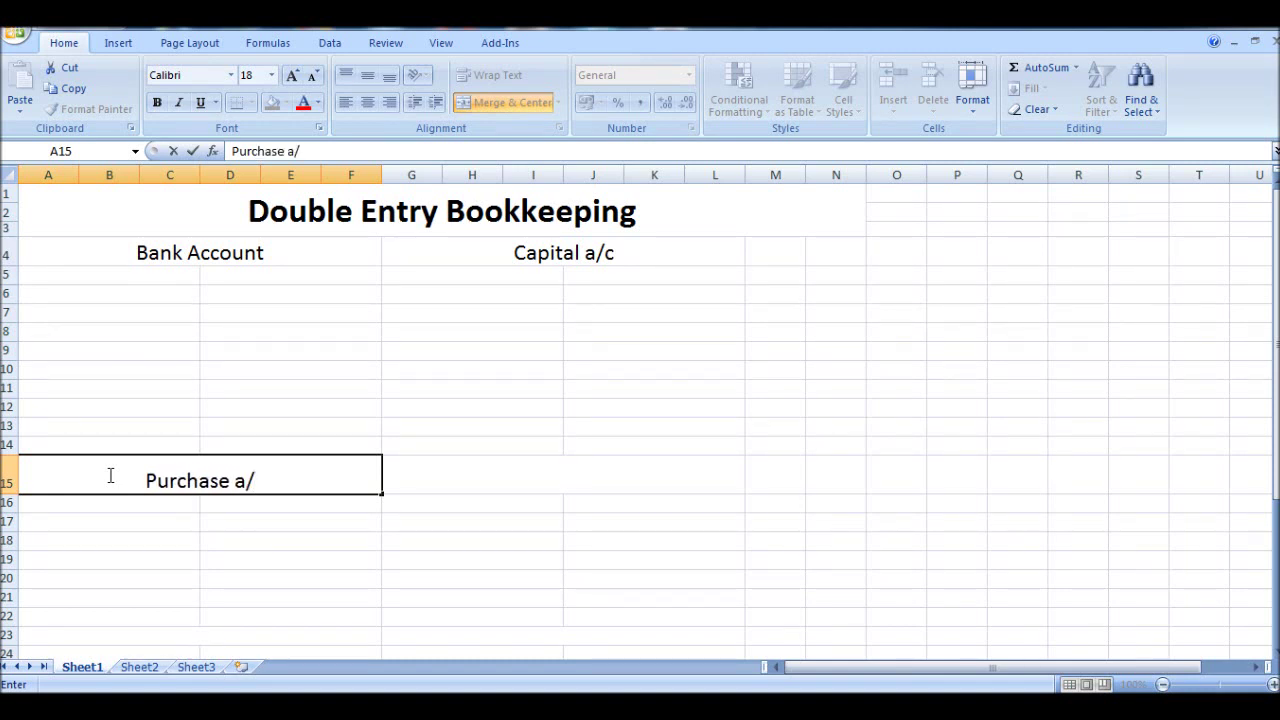
type("c")
key("Tab")
type("S")
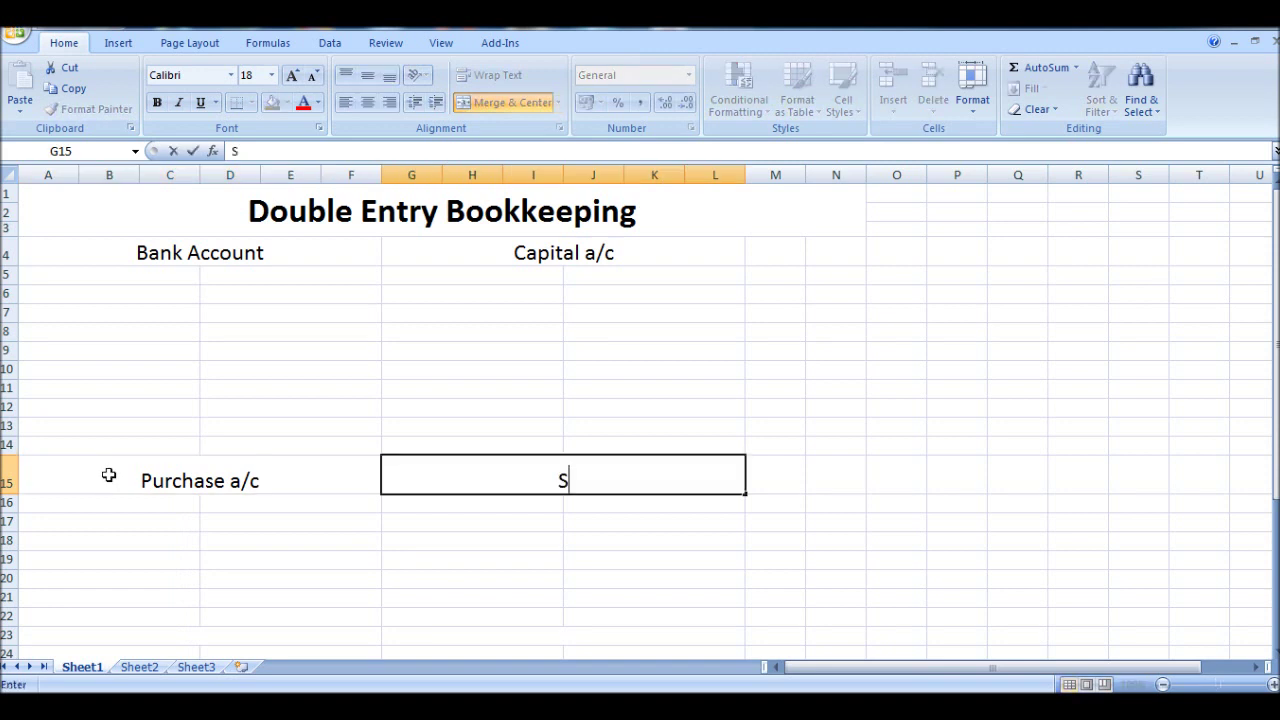
type("ales a/c")
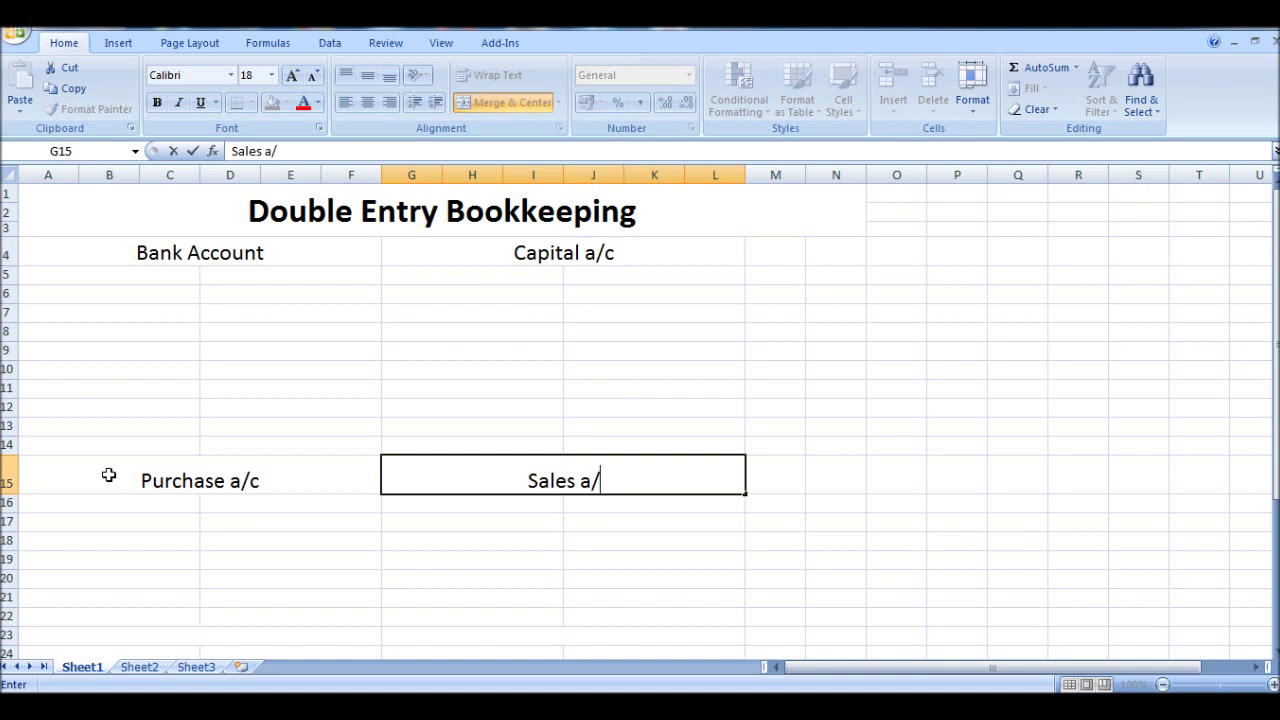
key("BackSpace")
type("c")
key("Return")
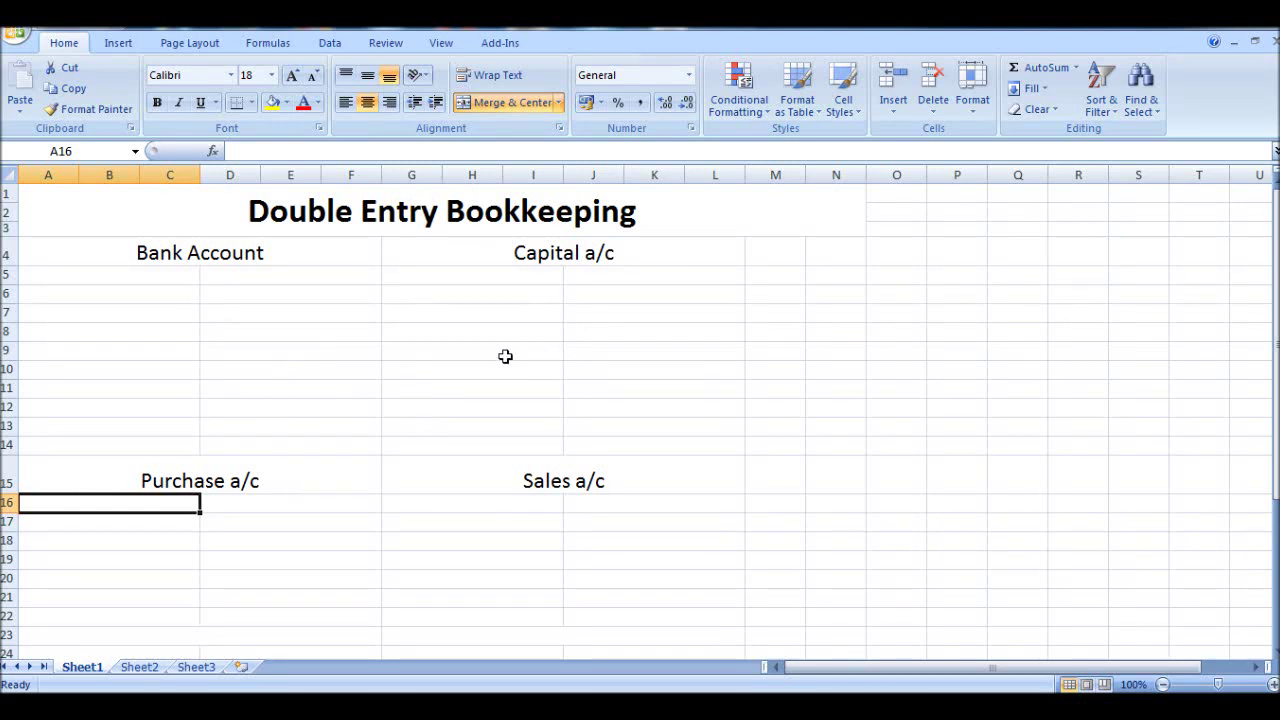
Give the Bank Account block A5:F14 bottom and middle vertical T-borders, then select the Capital block
left_click(187, 272)
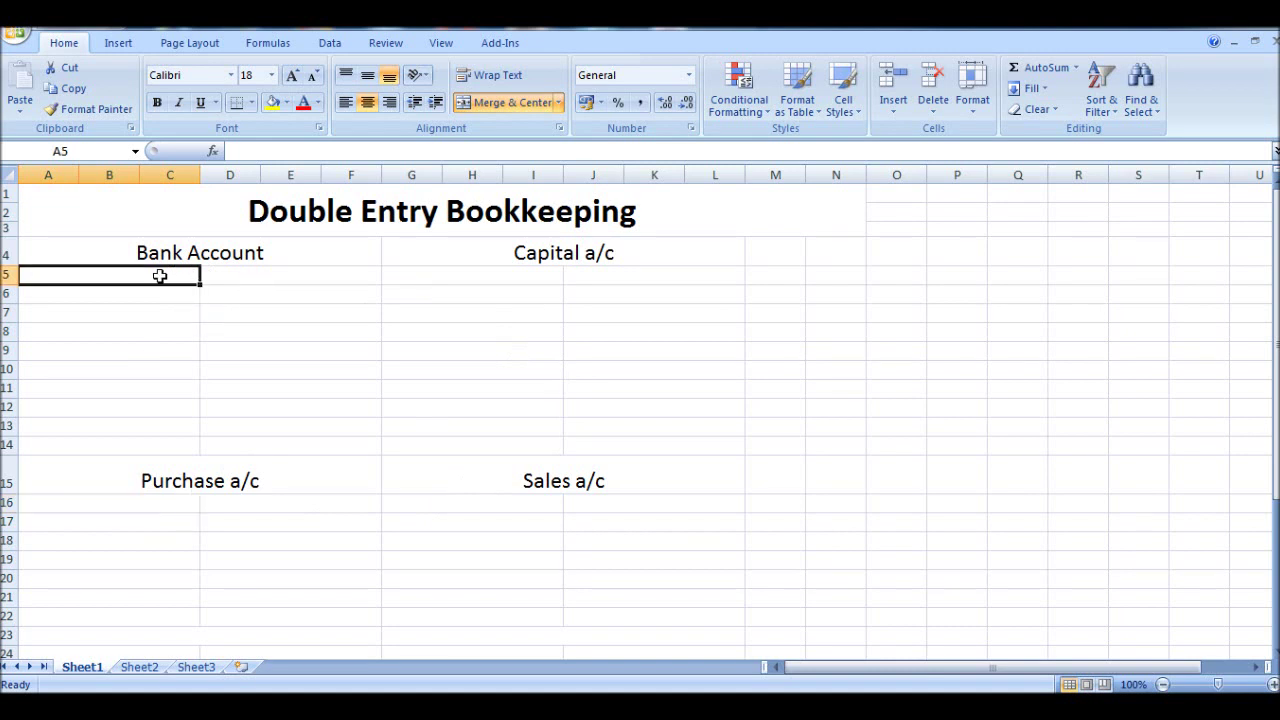
left_click_drag(160, 276, 241, 442)
right_click(245, 350)
left_click(355, 580)
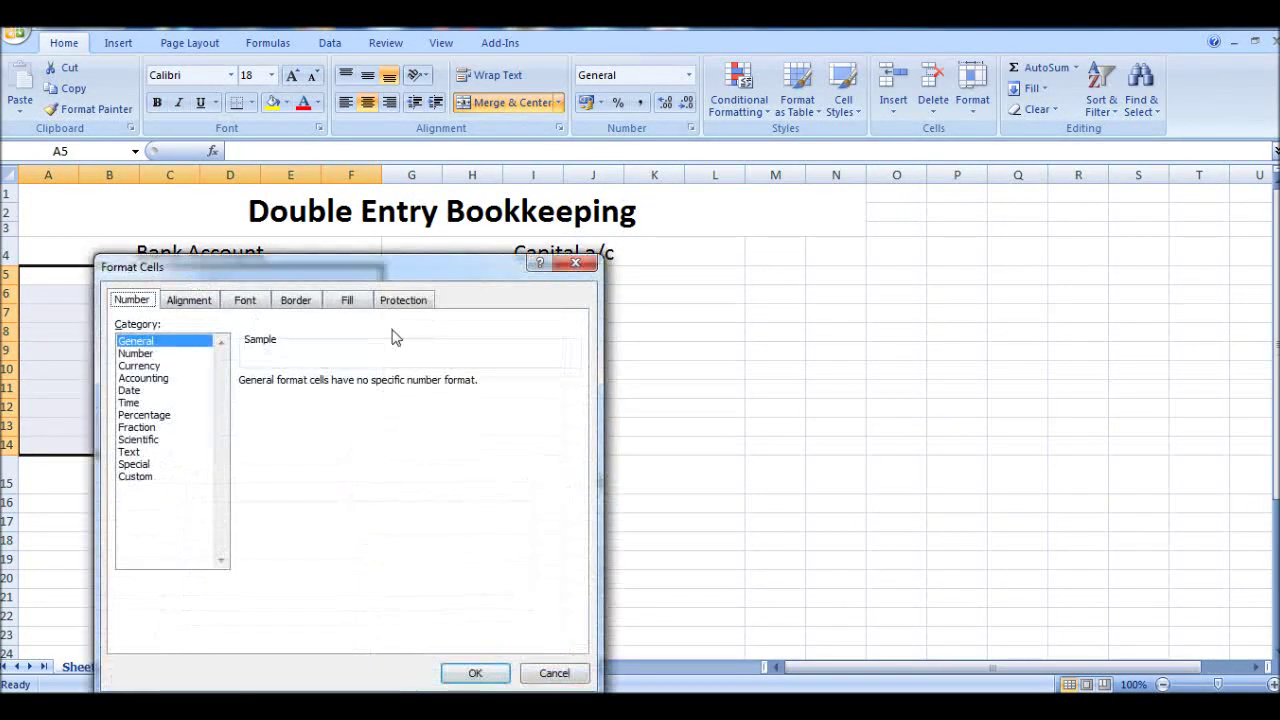
left_click_drag(286, 272, 391, 179)
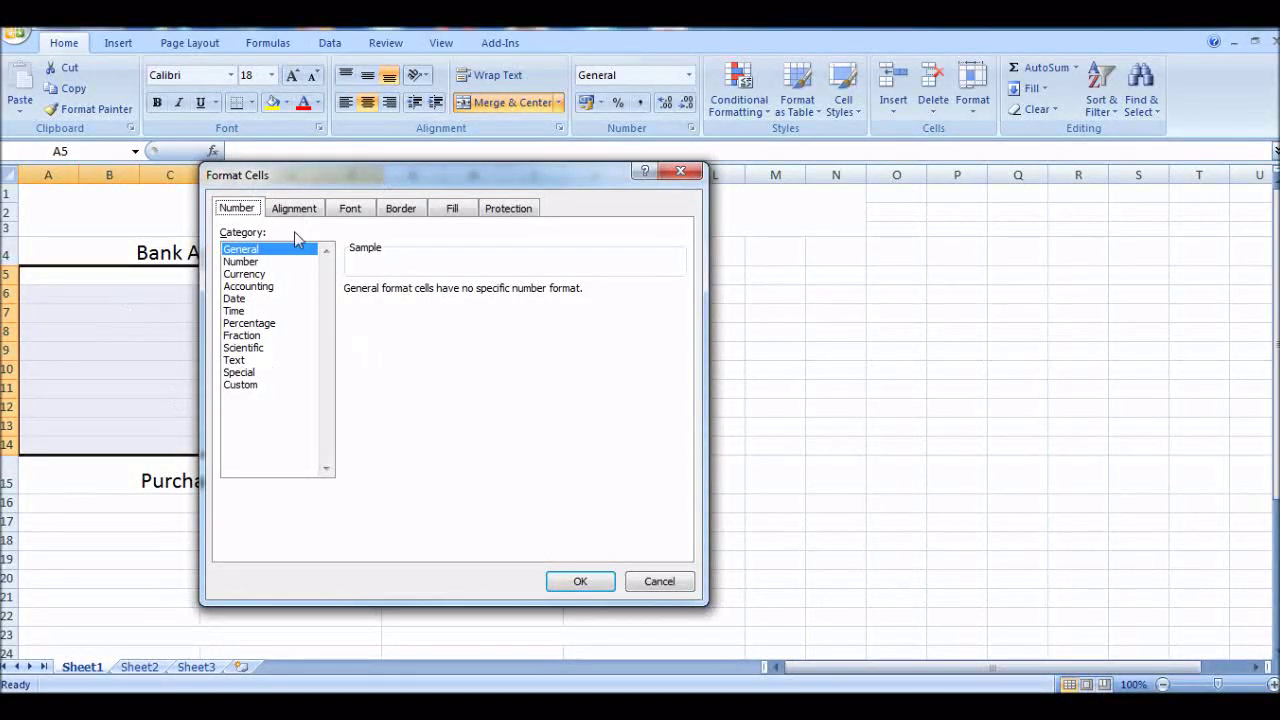
left_click(400, 210)
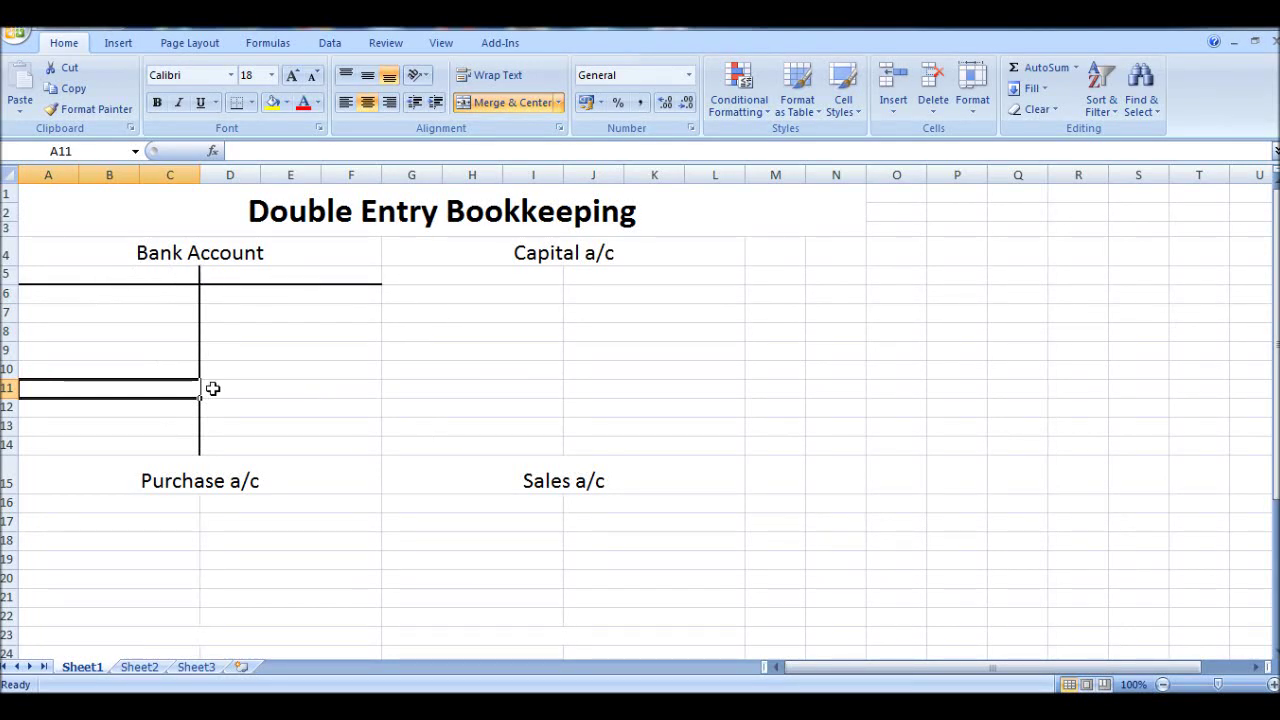
left_click_drag(470, 294, 730, 295)
right_click(530, 294)
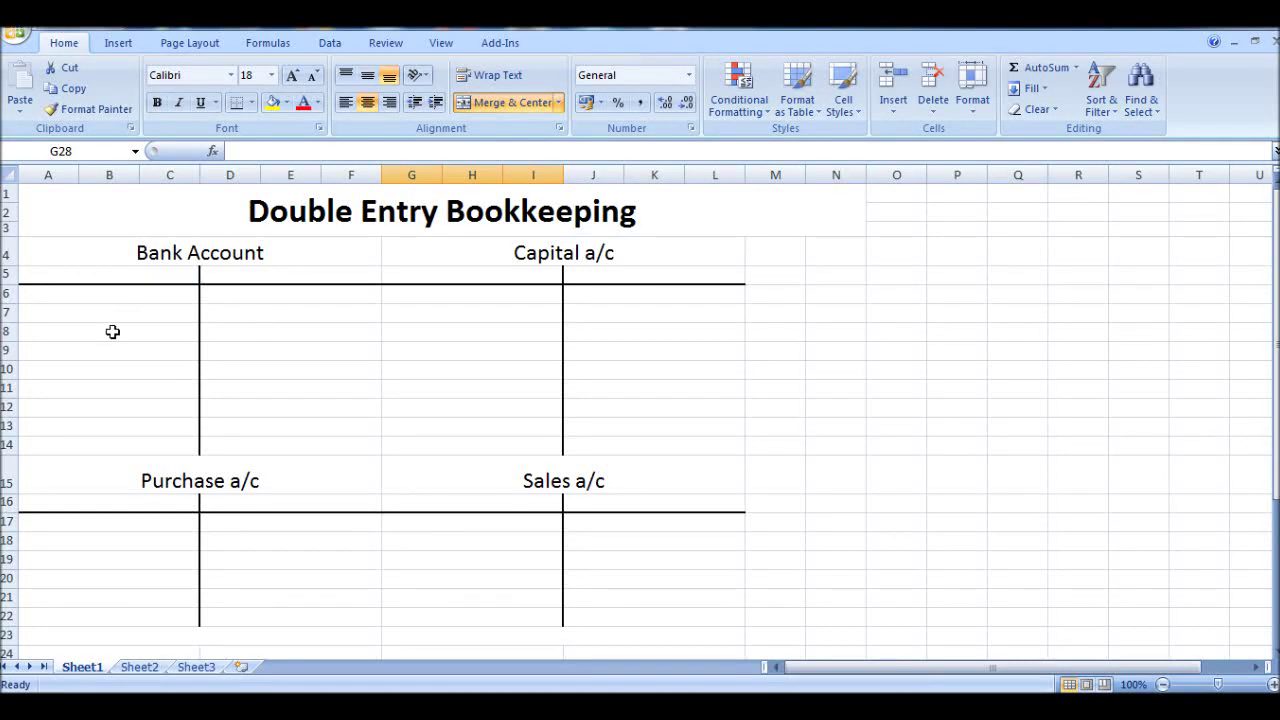
Label the Bank Account columns Dr and Cr
left_click(136, 272)
type("Drqq")
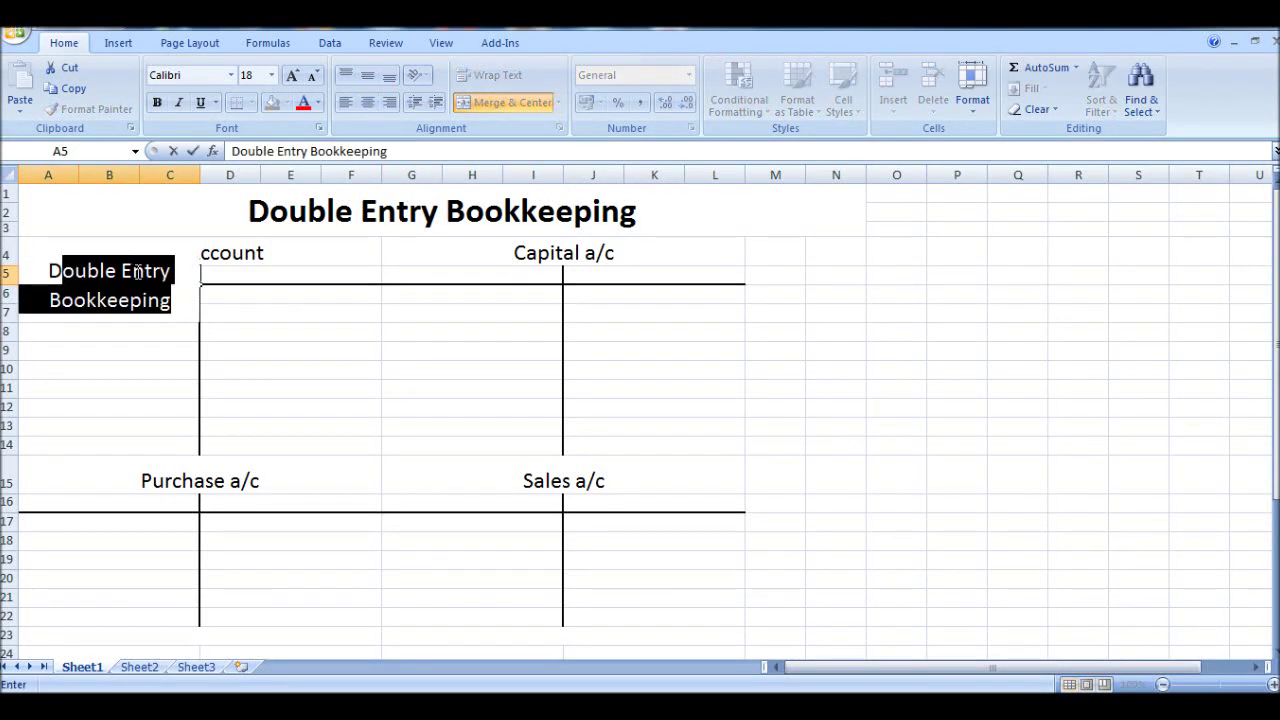
key("BackSpace")
key("BackSpace")
key("Tab")
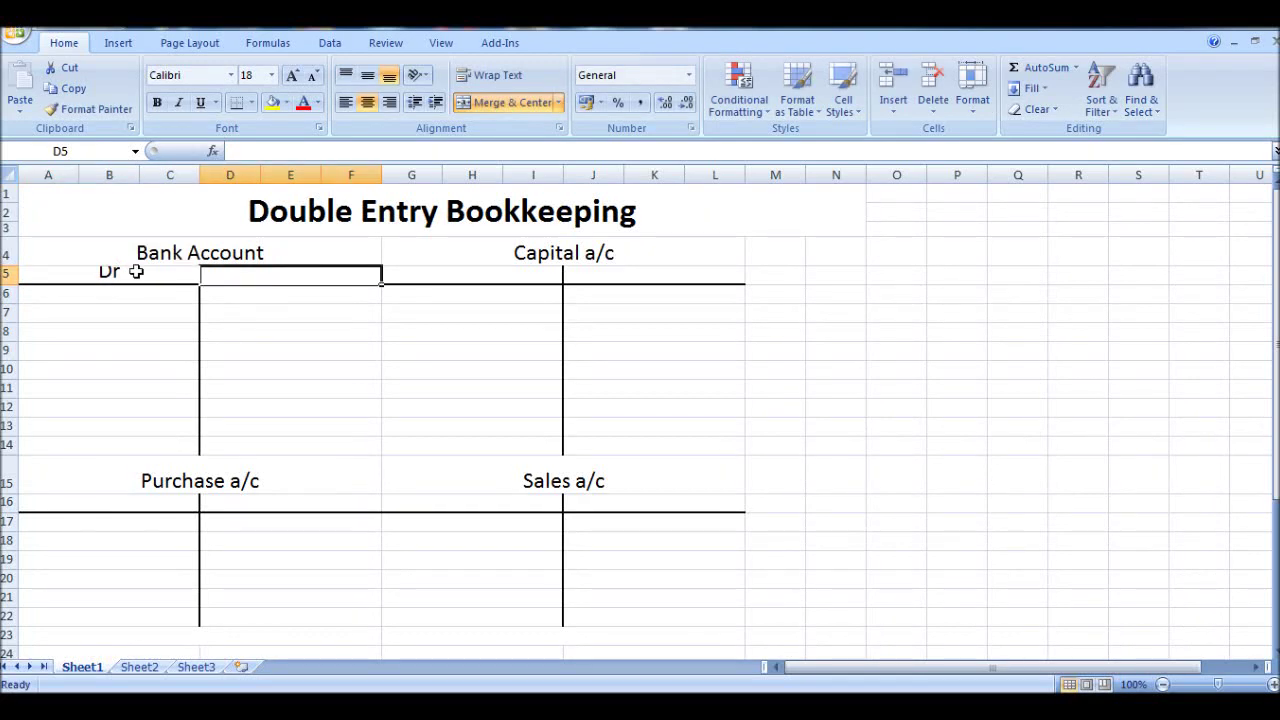
type("Cr")
key("Return")
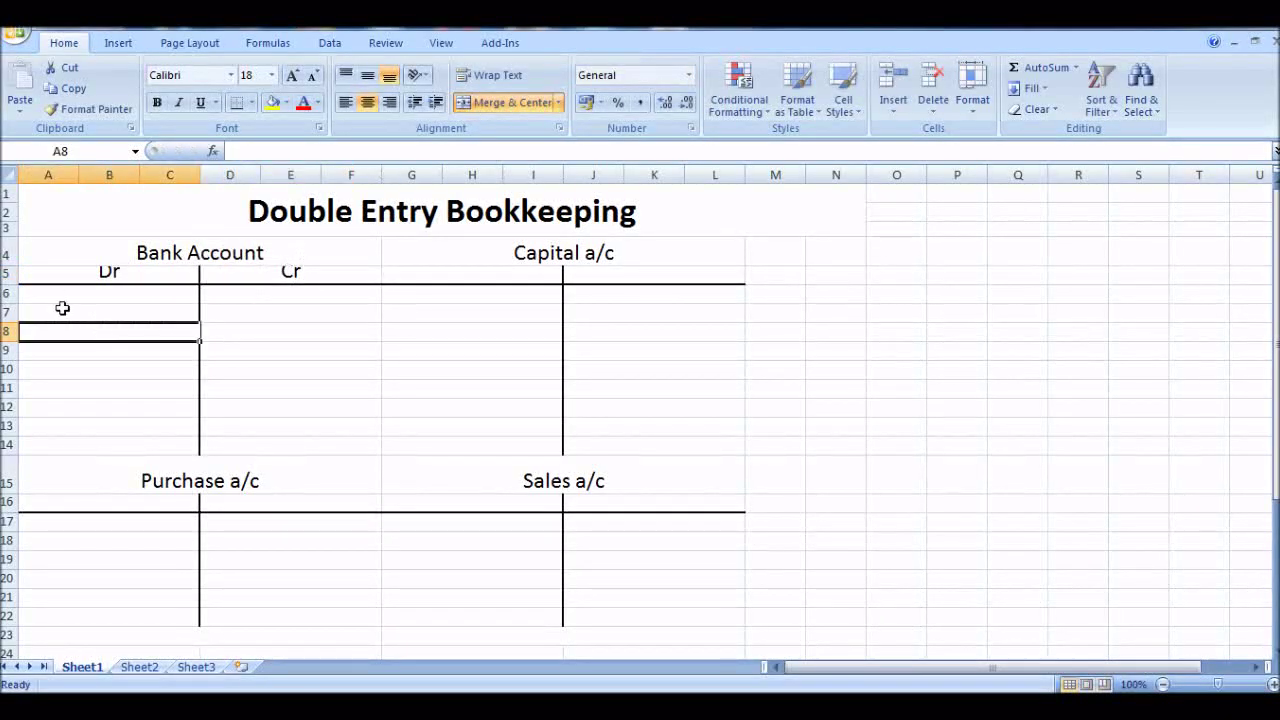
Make row 5 taller and label the Capital a/c columns Dr and Cr
left_click_drag(9, 284, 9, 299)
left_click(512, 286)
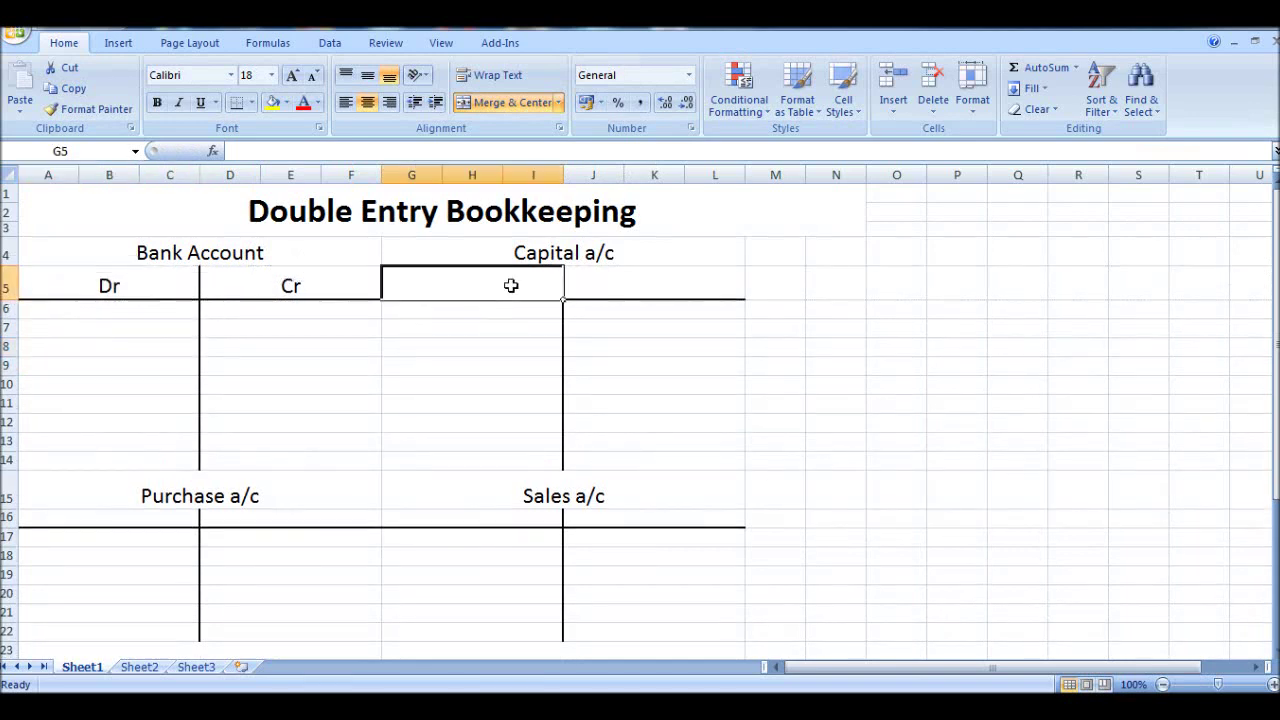
type("Dt")
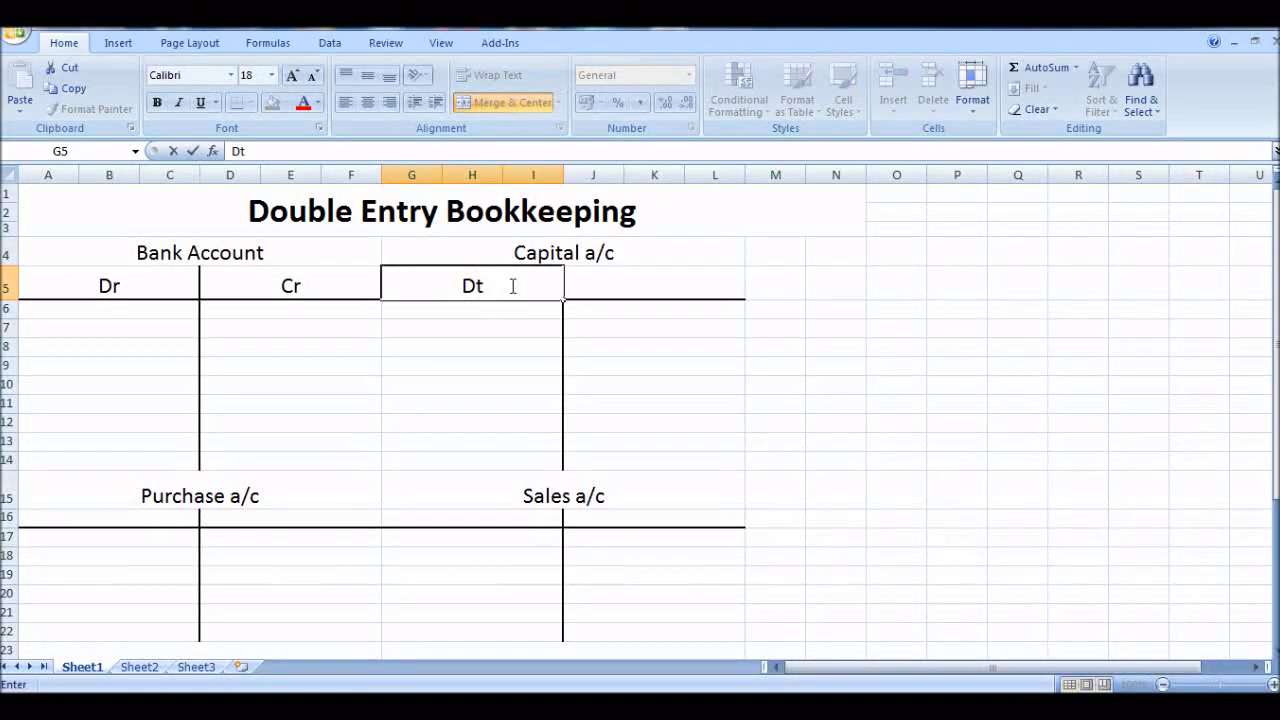
key("BackSpace")
type("r")
key("Tab")
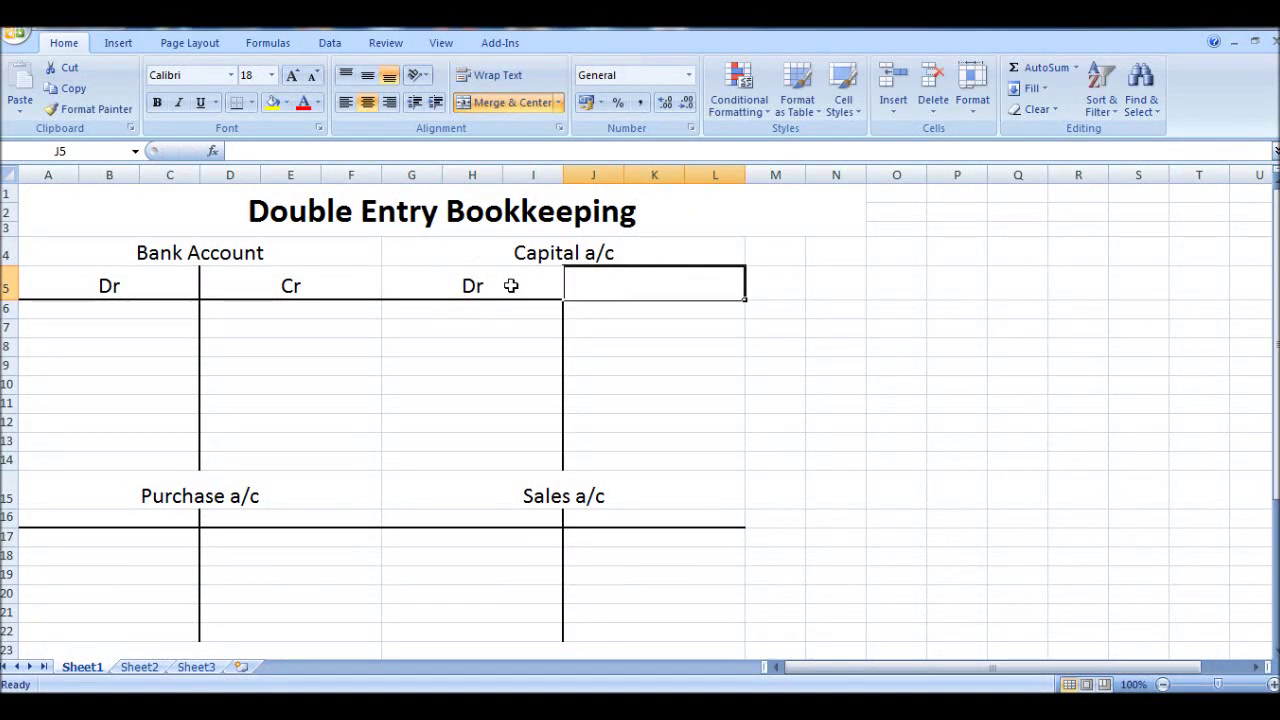
type("Cr")
key("Return")
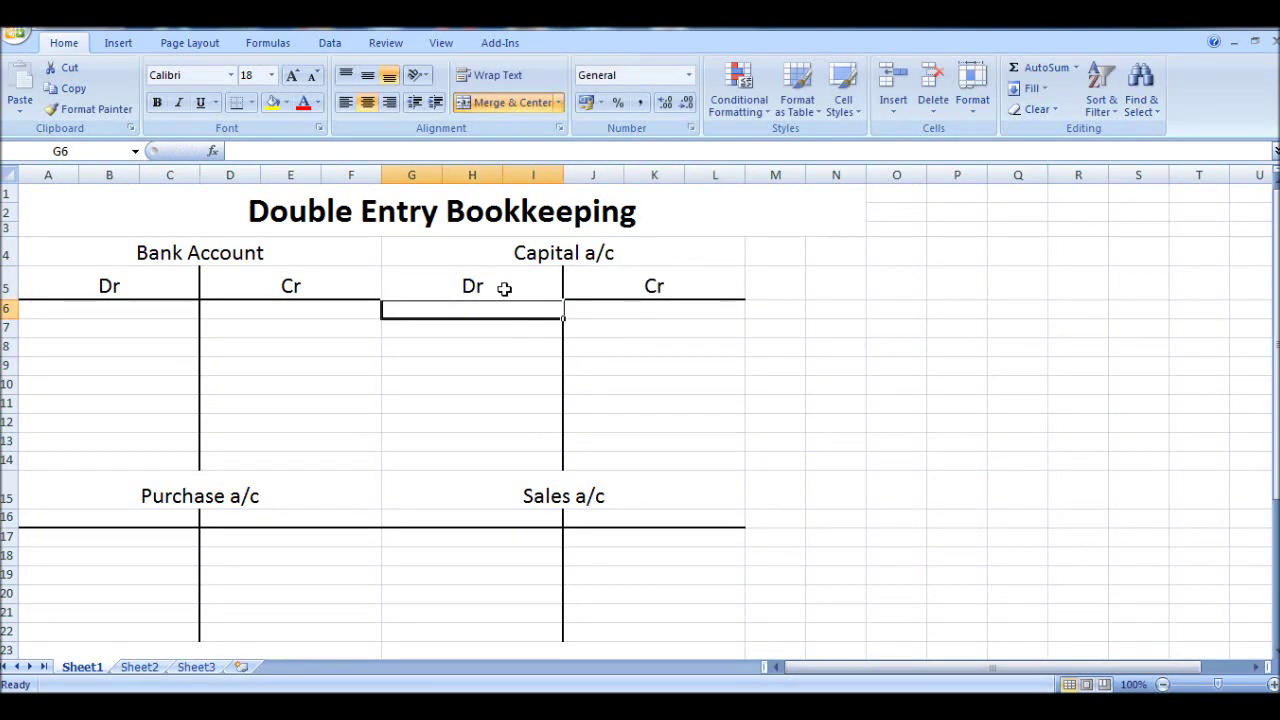
Make row 16 taller and label the Purchase a/c columns Dr and Cr
left_click_drag(11, 527, 12, 537)
left_click(63, 517)
type("D")
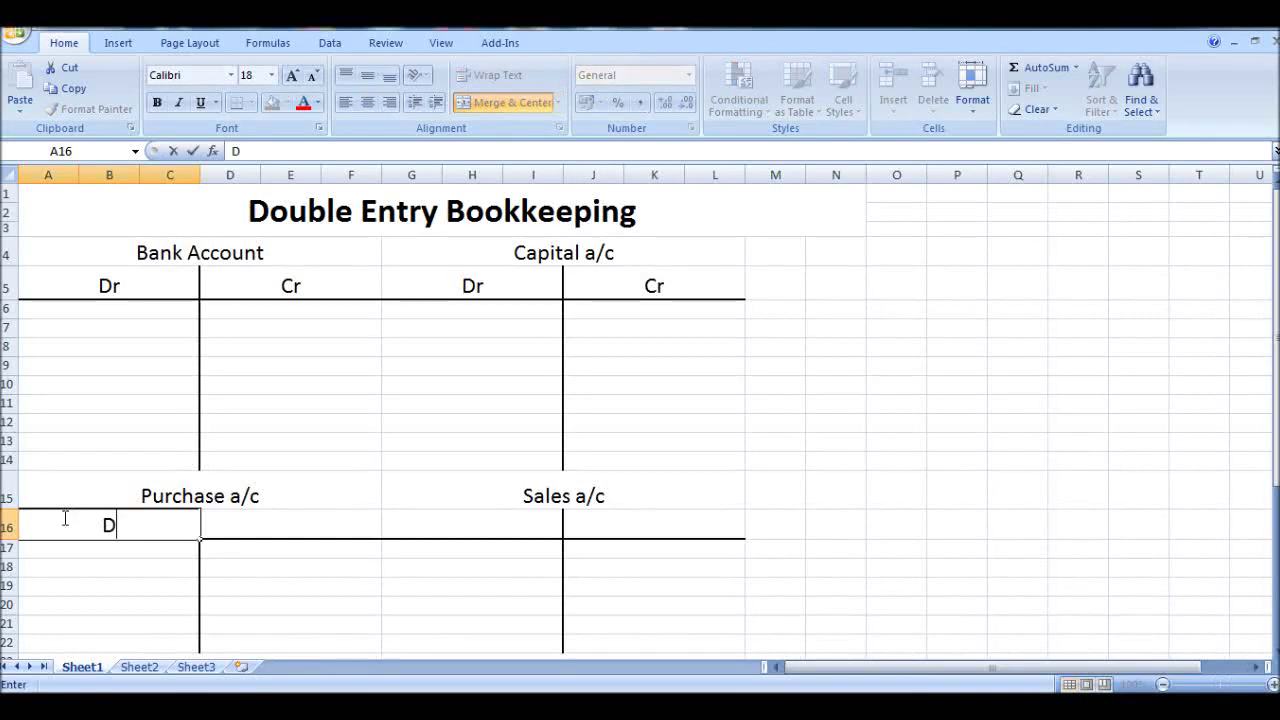
type("r")
key("Tab")
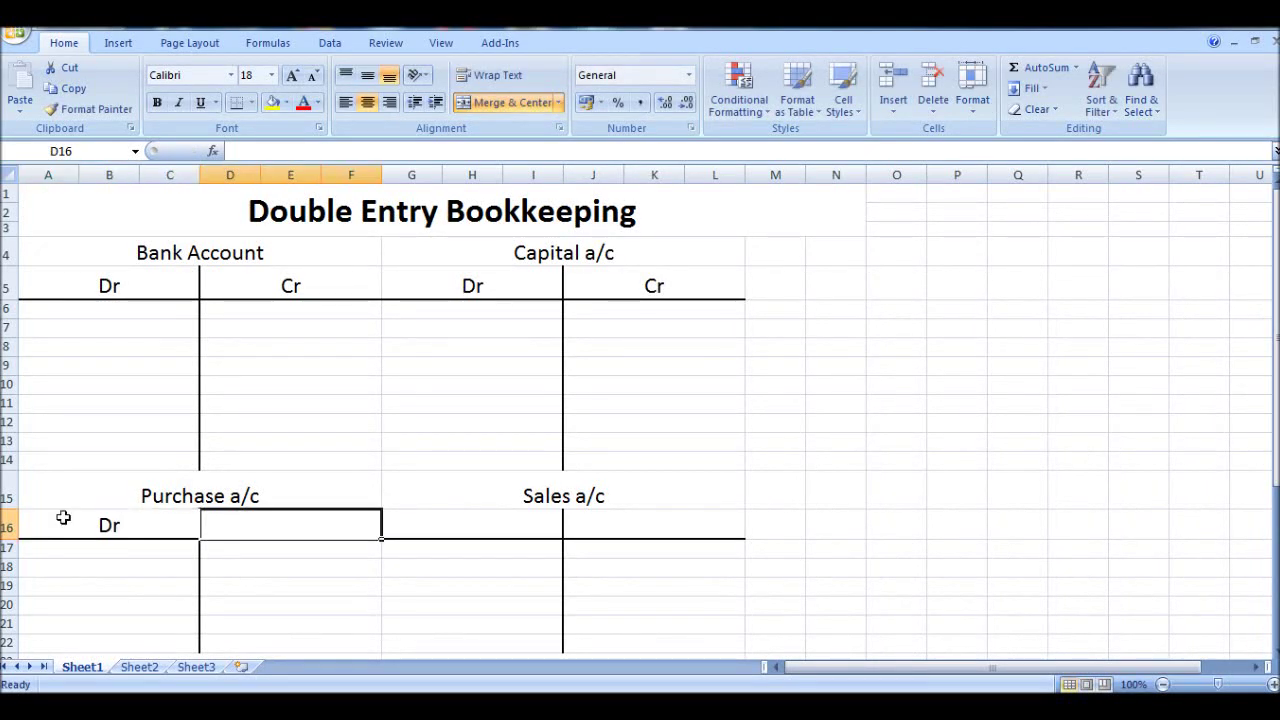
type("Crq")
key("BackSpace")
key("Tab")
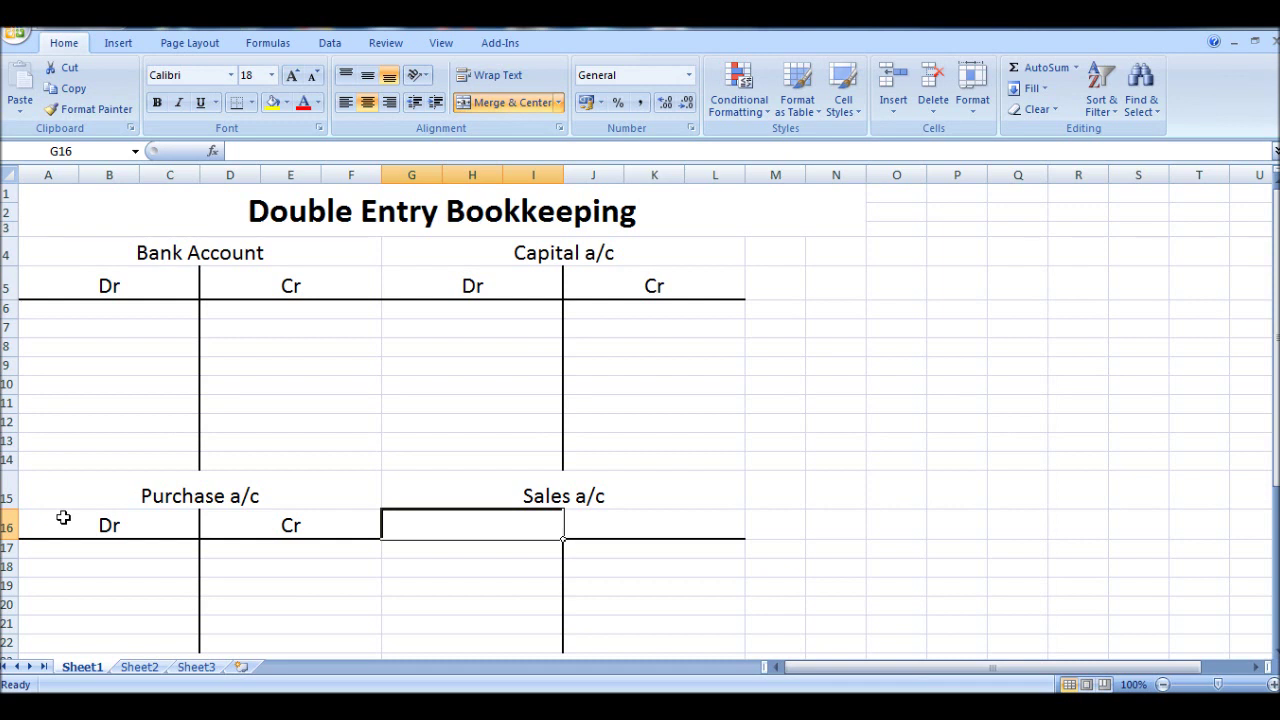
Label the Sales a/c columns Dr in G16 and Cr in J16
type("Drq")
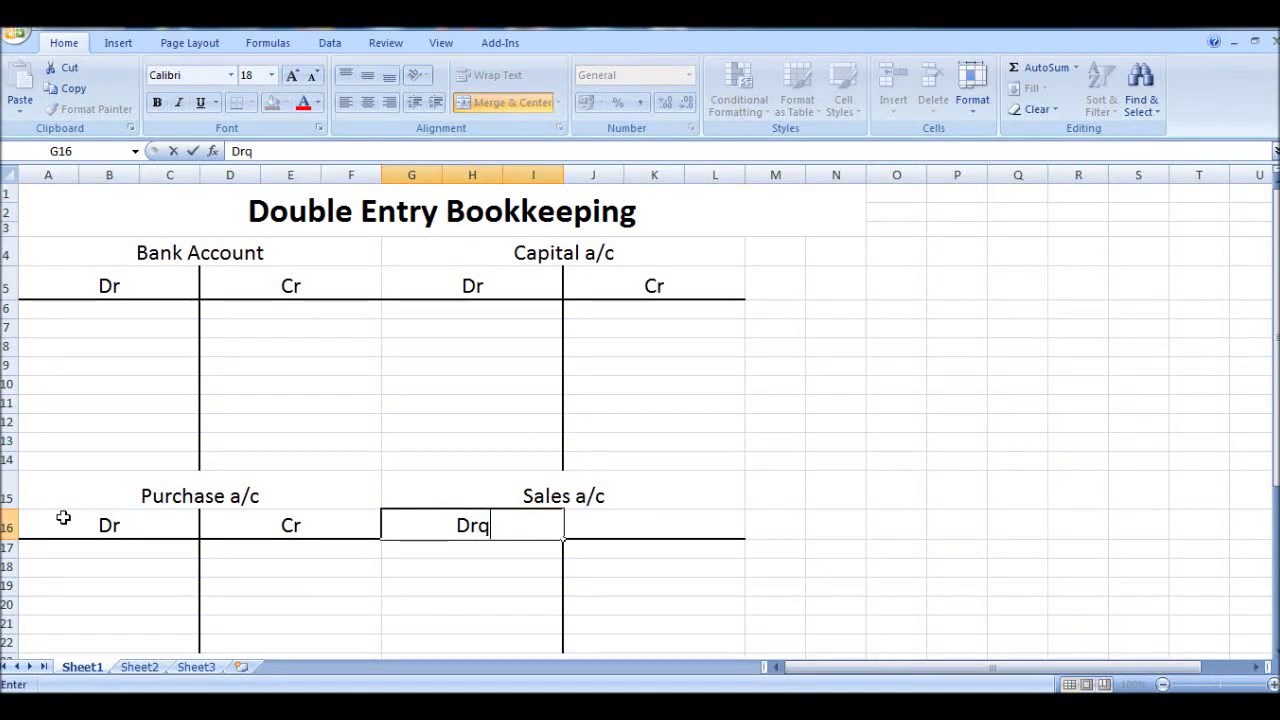
key("BackSpace")
key("Tab")
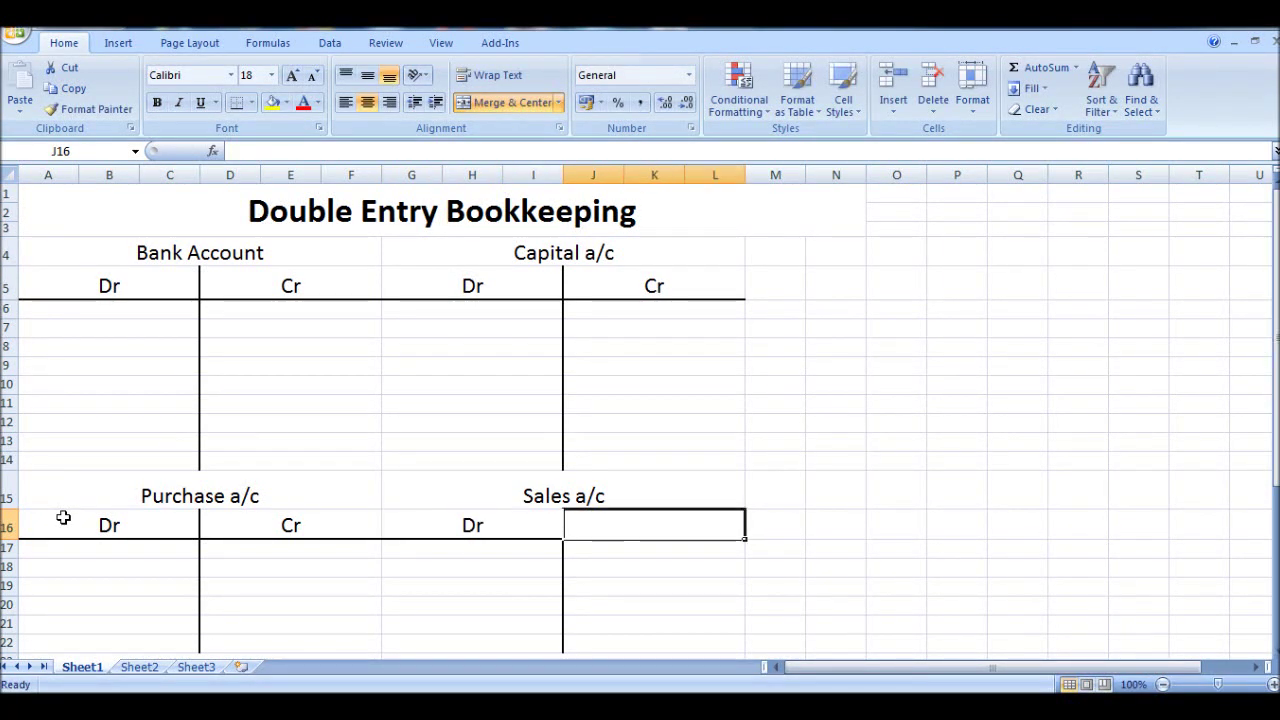
type("Cr")
key("Return")
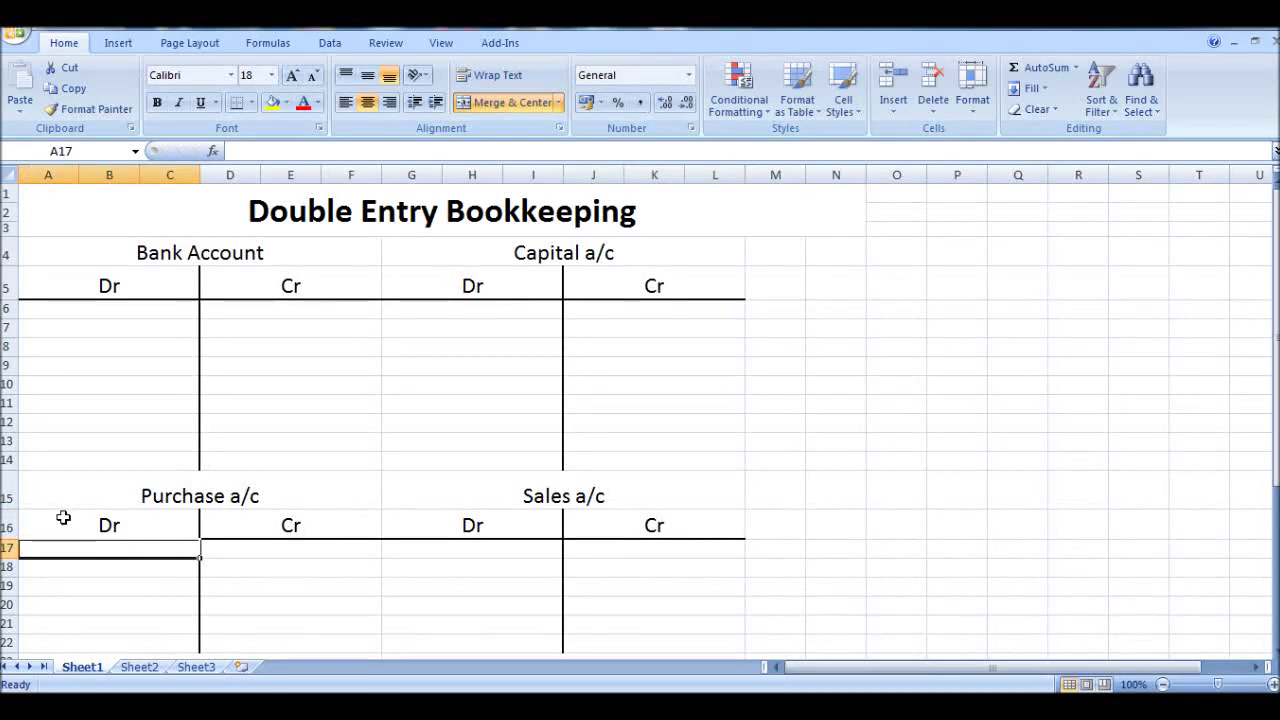
left_click(792, 460)
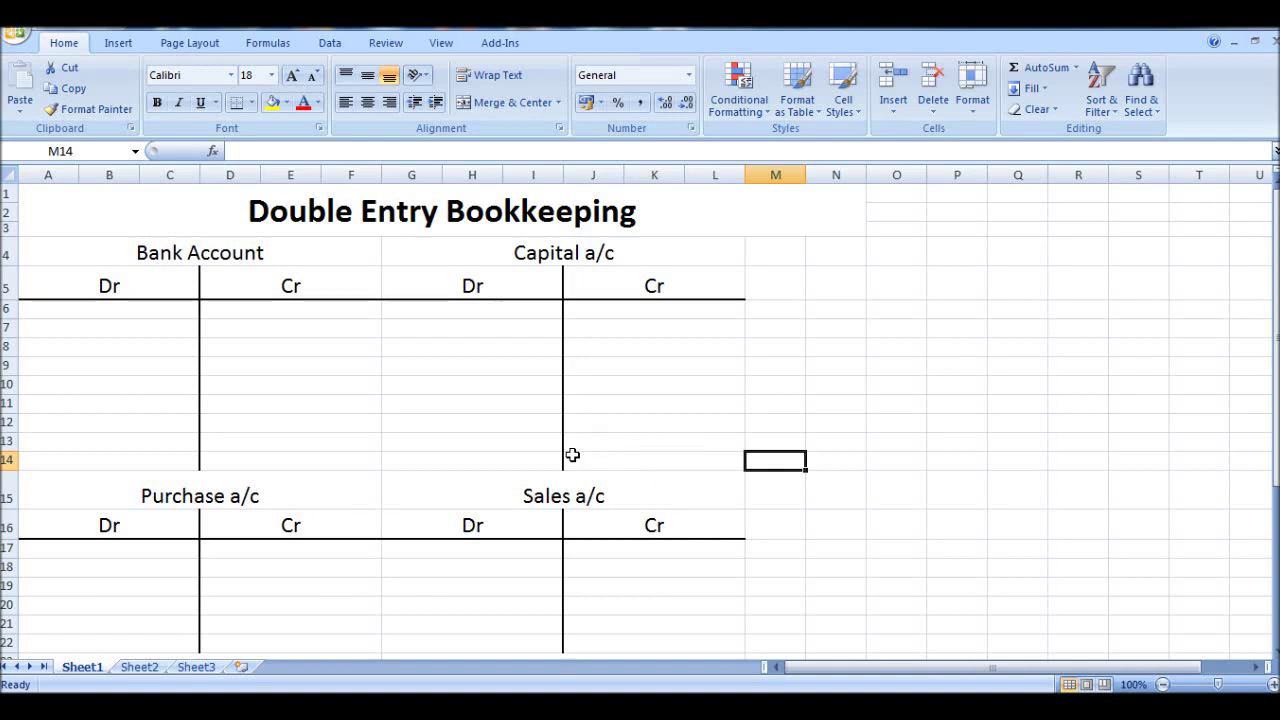
Select the Dr/Cr heading row and close its right-click menu without changes
scroll(406, 563, "down", 2)
scroll(406, 563, "up", 2)
left_click(109, 286)
left_click(234, 286)
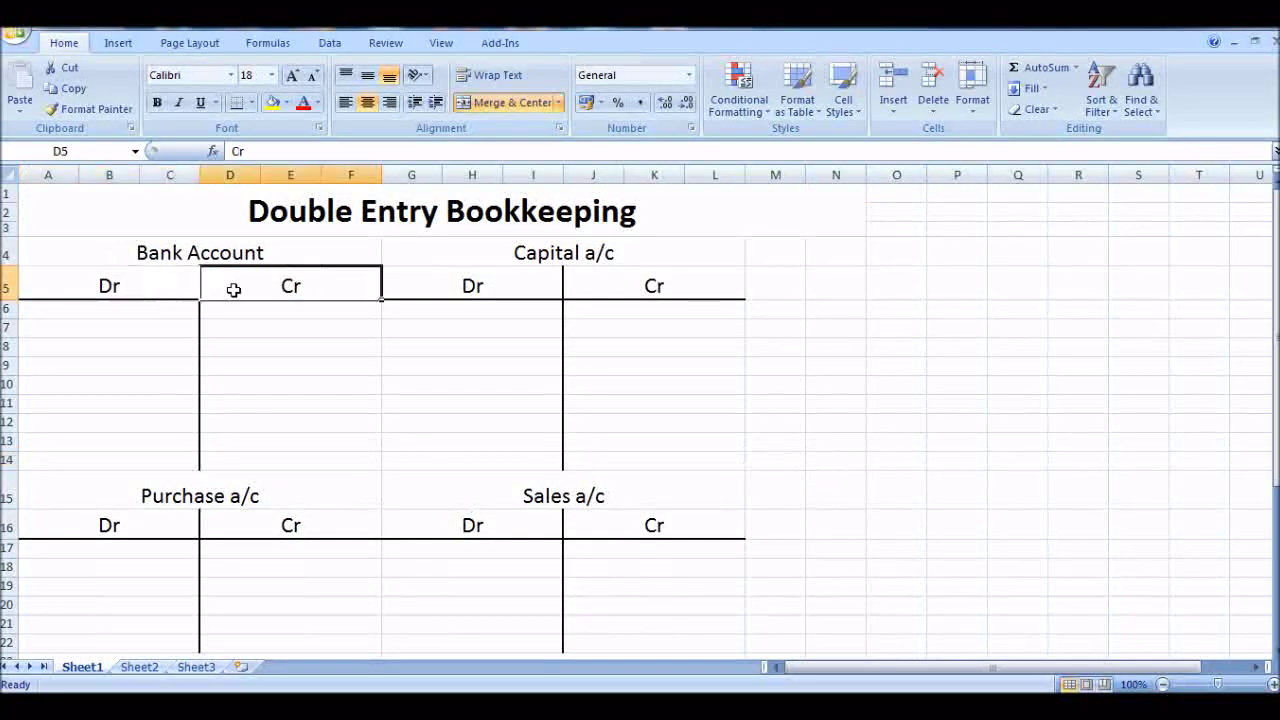
left_click(118, 286)
left_click(222, 289)
left_click(6, 287)
right_click(8, 289)
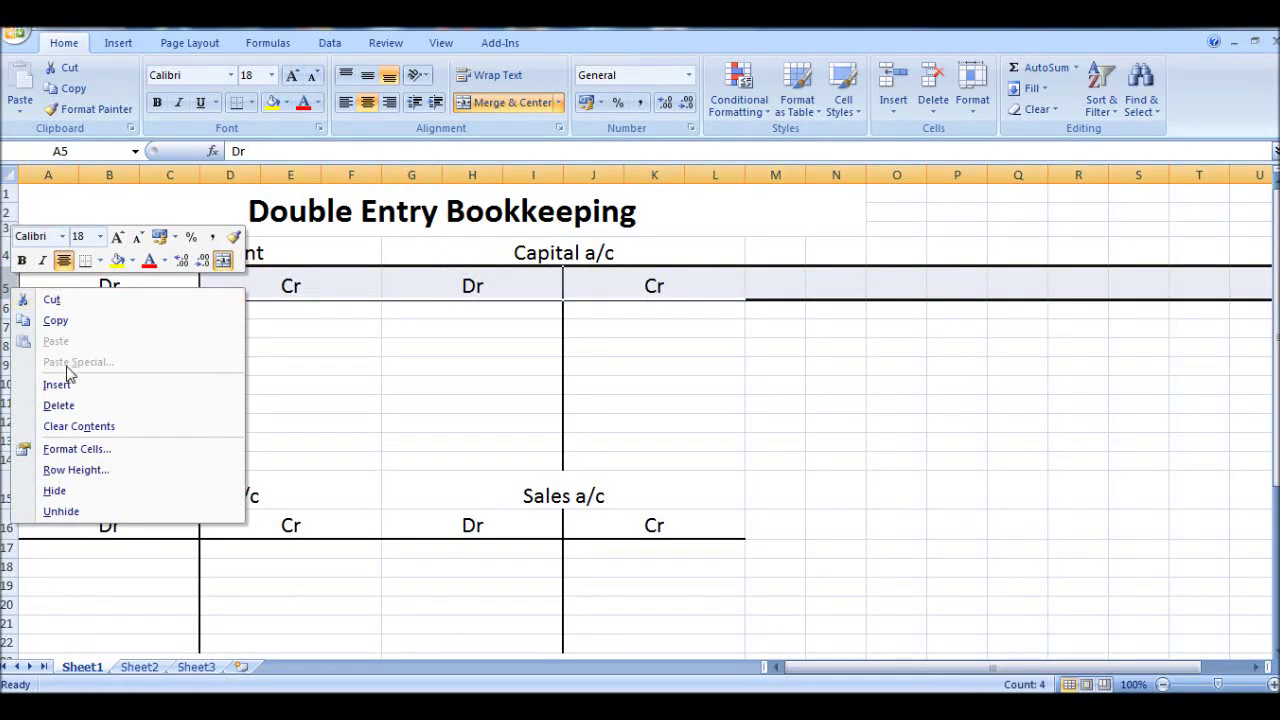
left_click(341, 358)
Enter + under the Bank Account Dr column and - under its Cr column
left_click(149, 314)
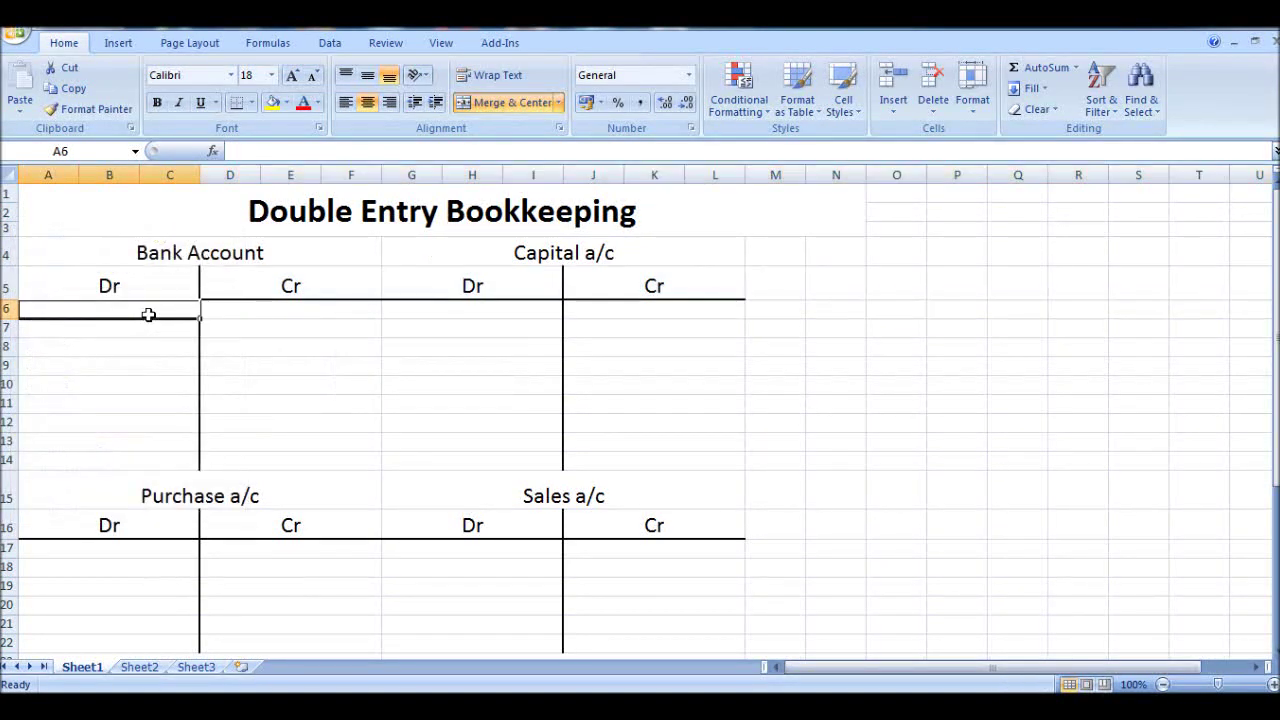
type("+")
key("Escape")
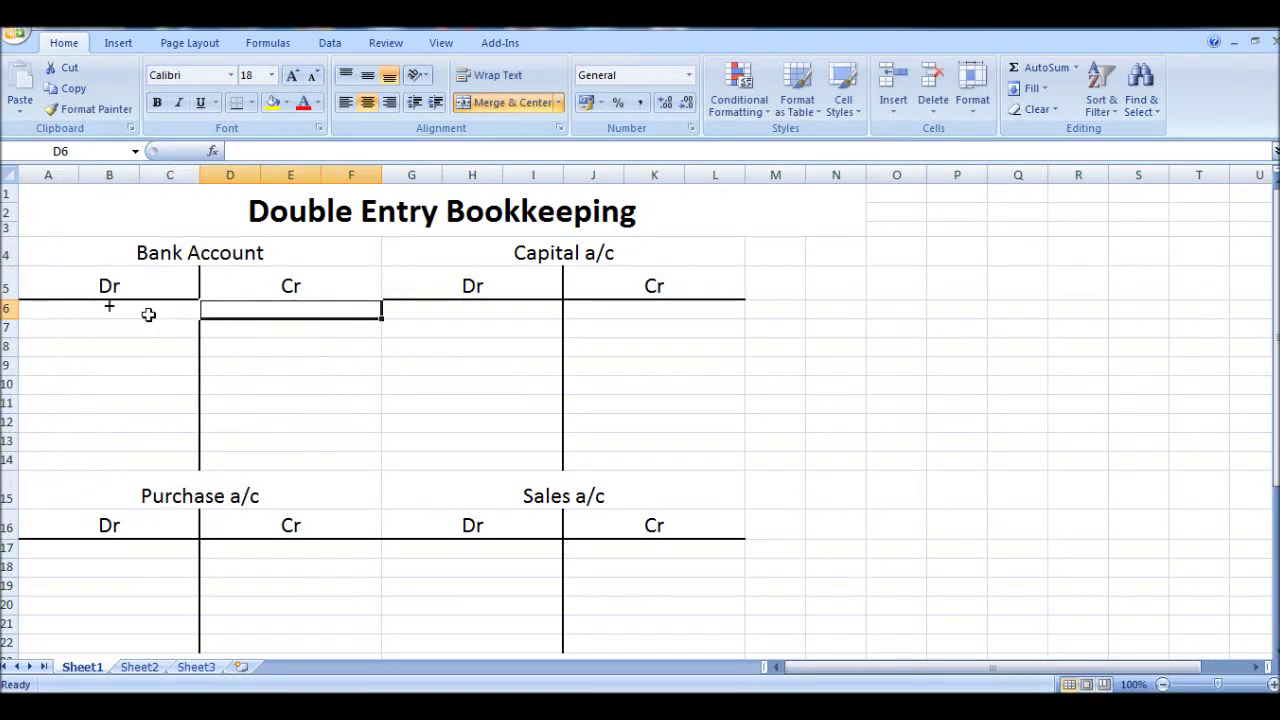
type("-")
key("Return")
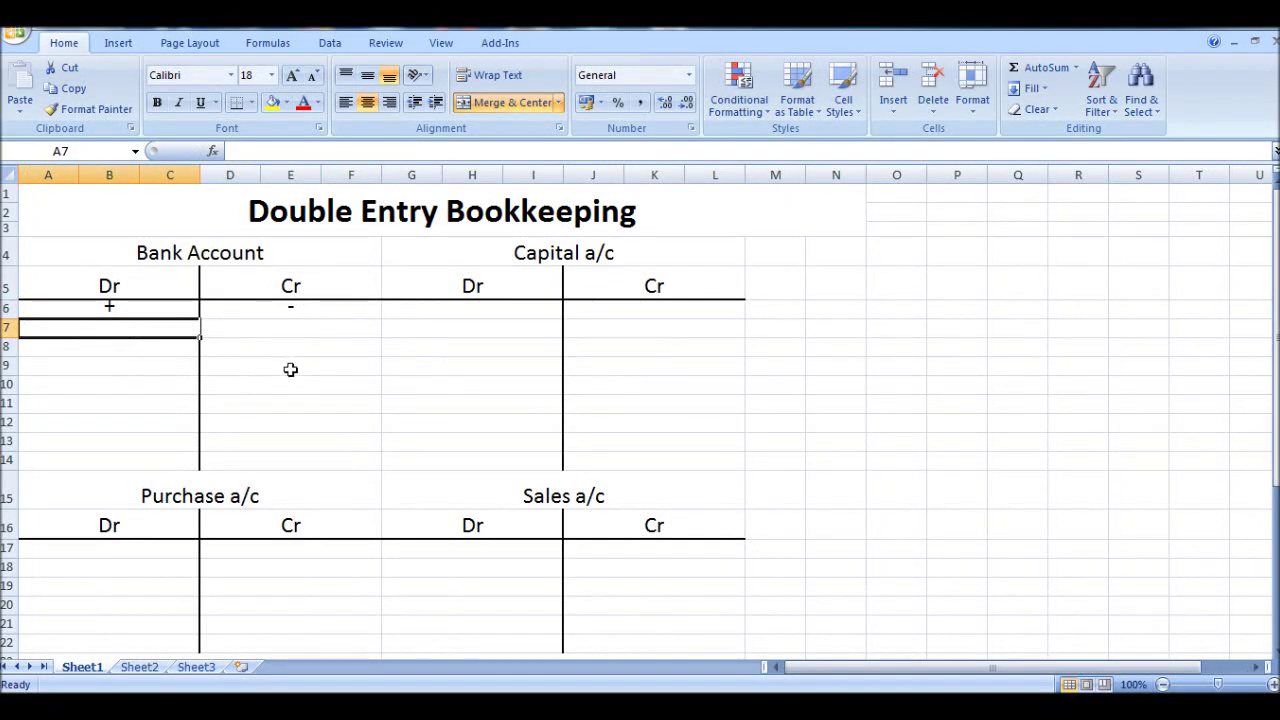
left_click(289, 296)
left_click(289, 305)
left_click(149, 307)
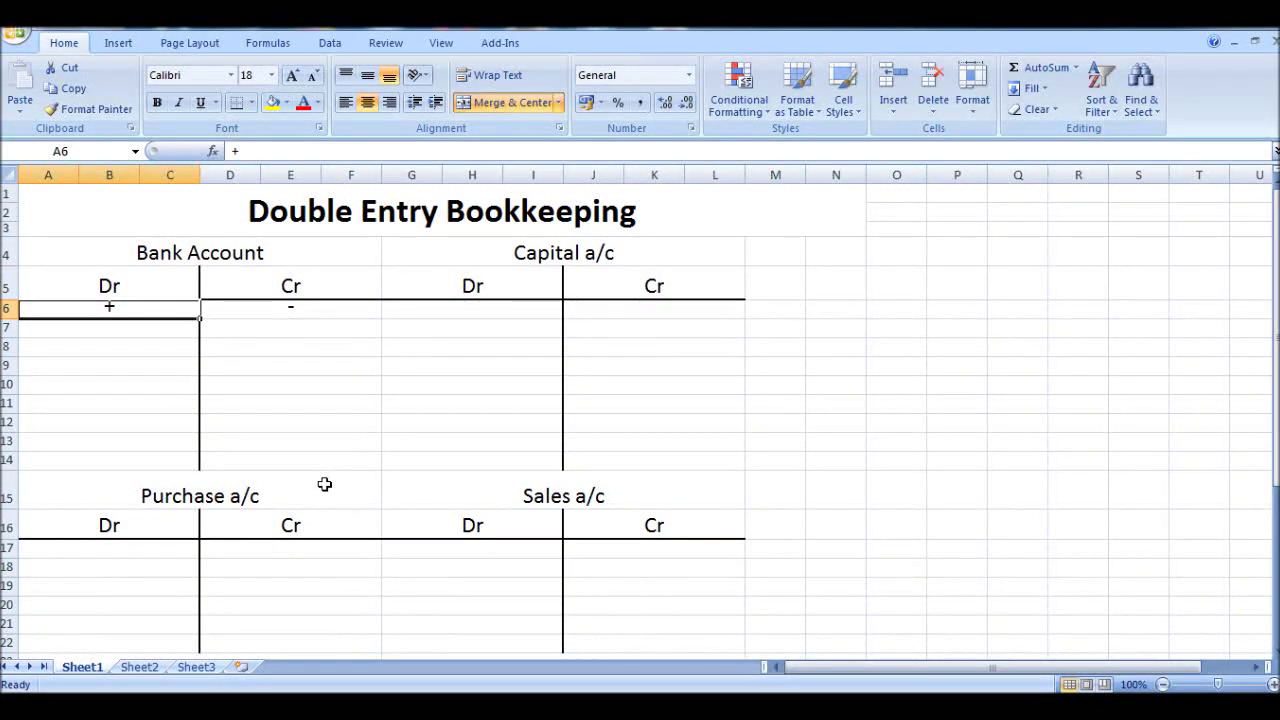
Post 1000 to Bank Account Dr (A7) and Capital a/c Cr (J6)
left_click(240, 389)
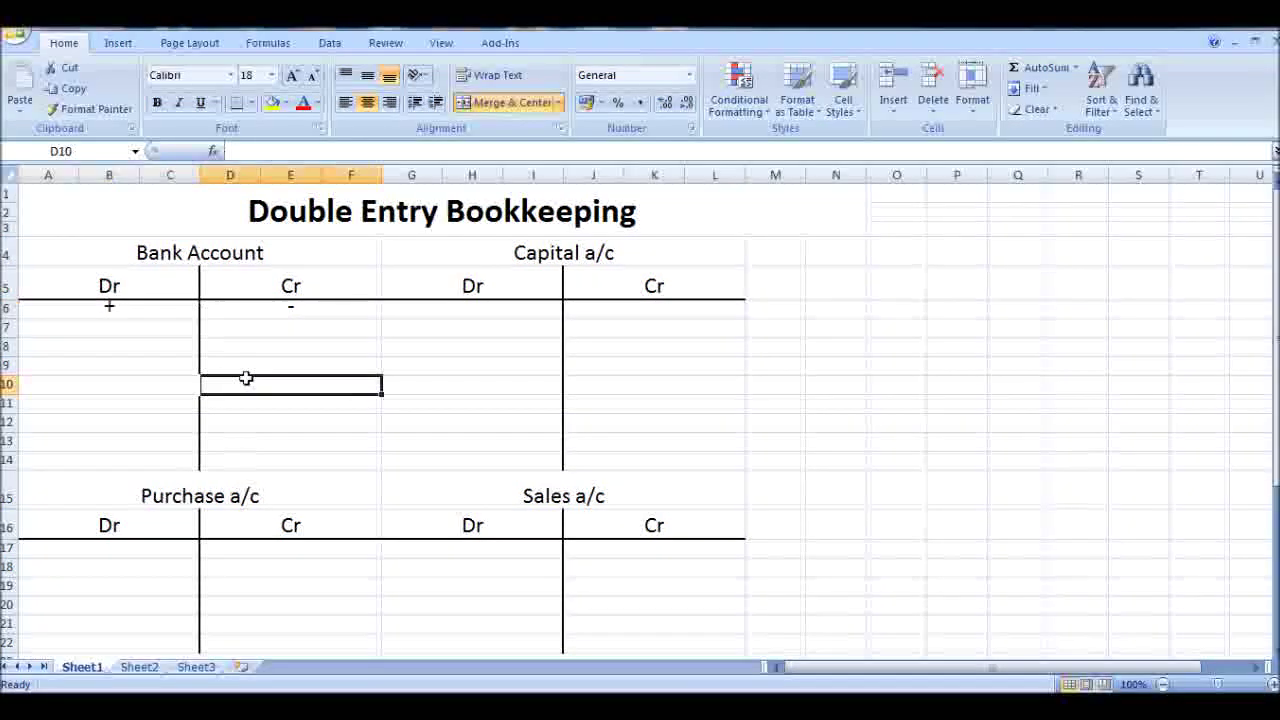
left_click(99, 326)
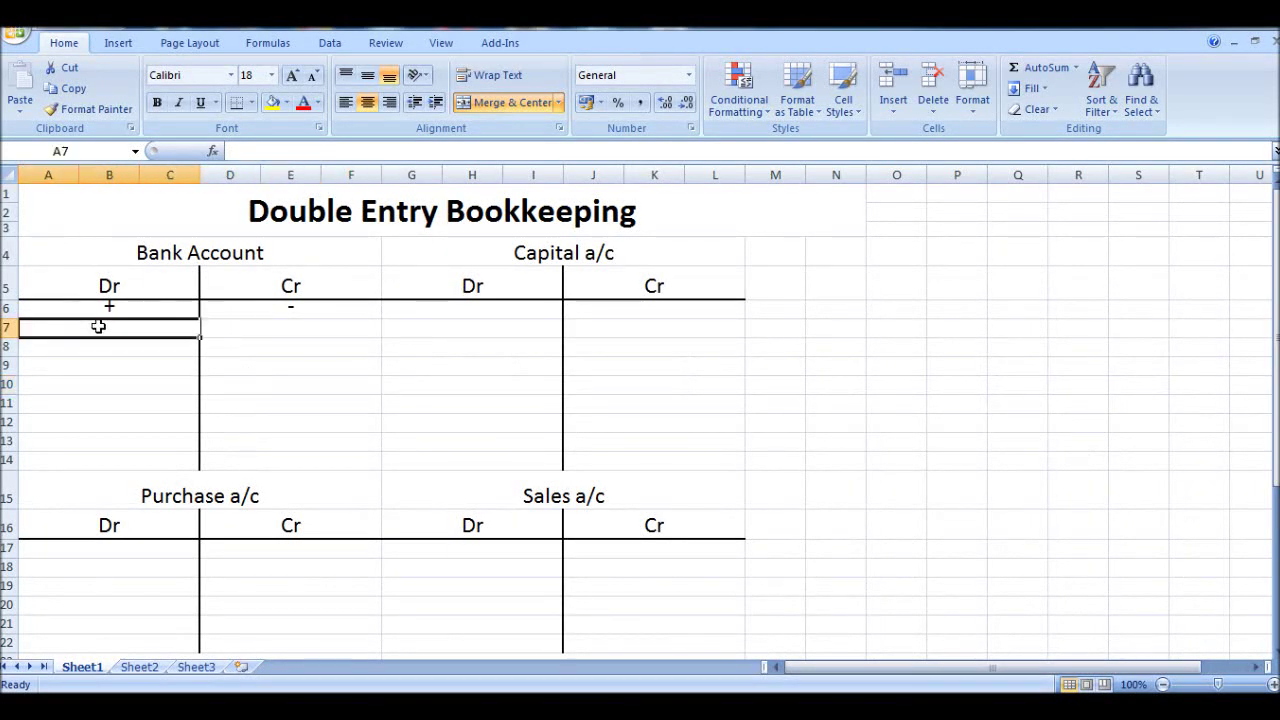
type("1000")
key("Return")
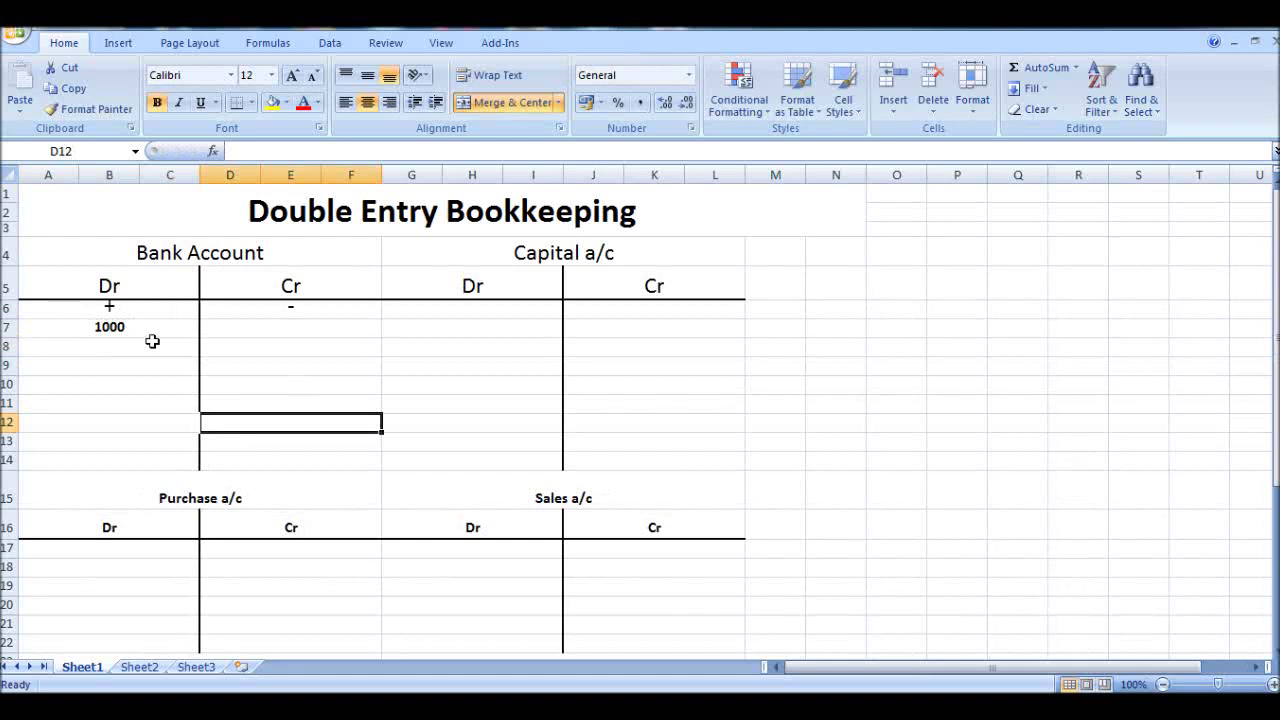
left_click(157, 329)
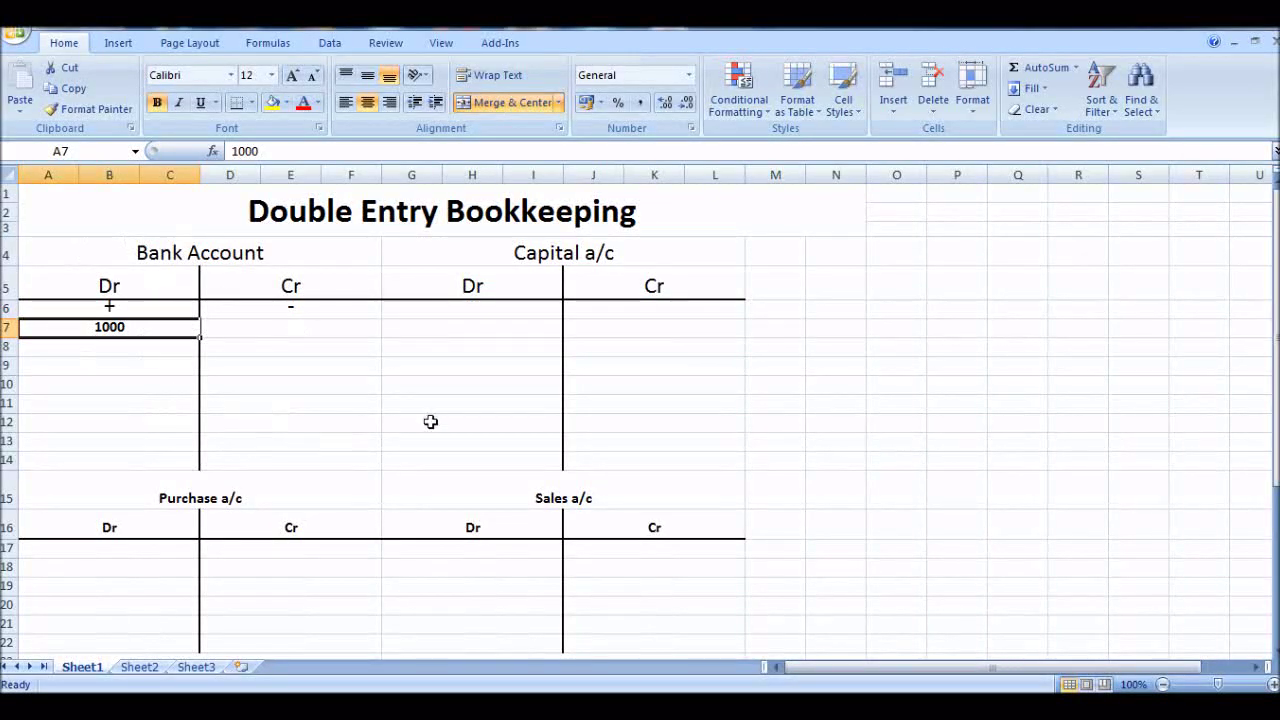
left_click(599, 312)
type("100")
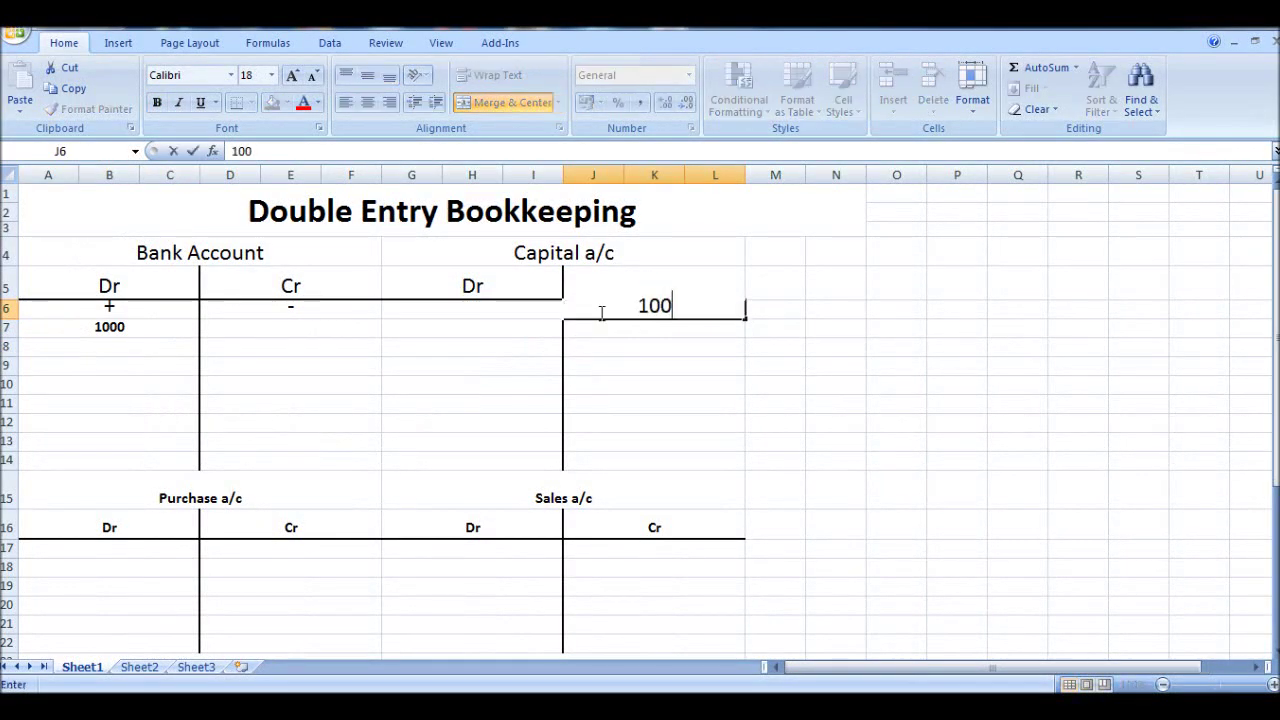
type("0")
key("Return")
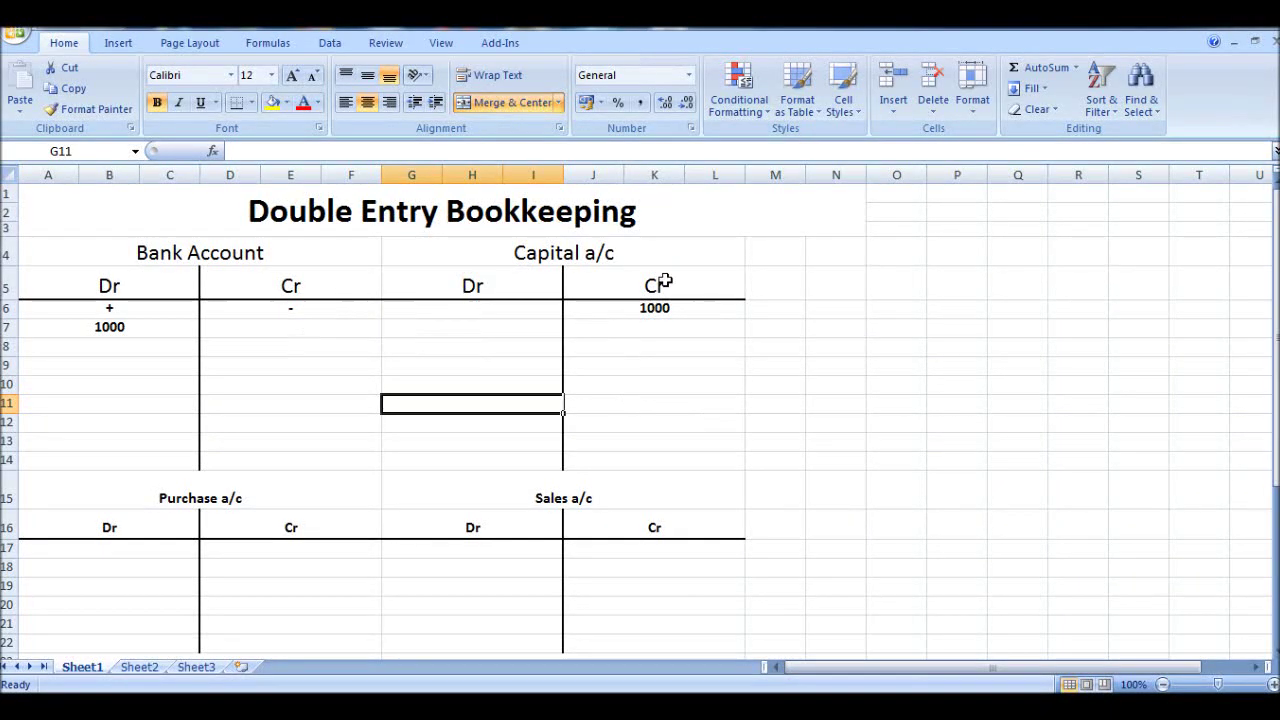
left_click(646, 311)
left_click(123, 327)
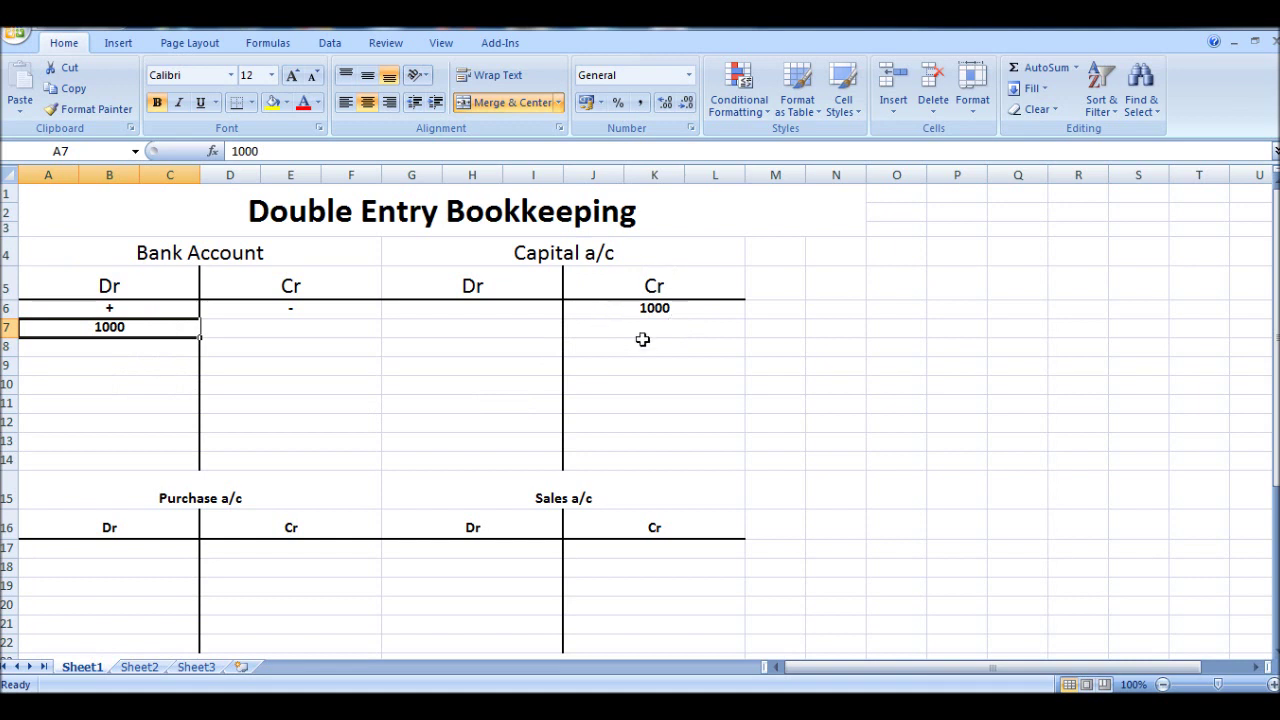
left_click(654, 311)
left_click(608, 250)
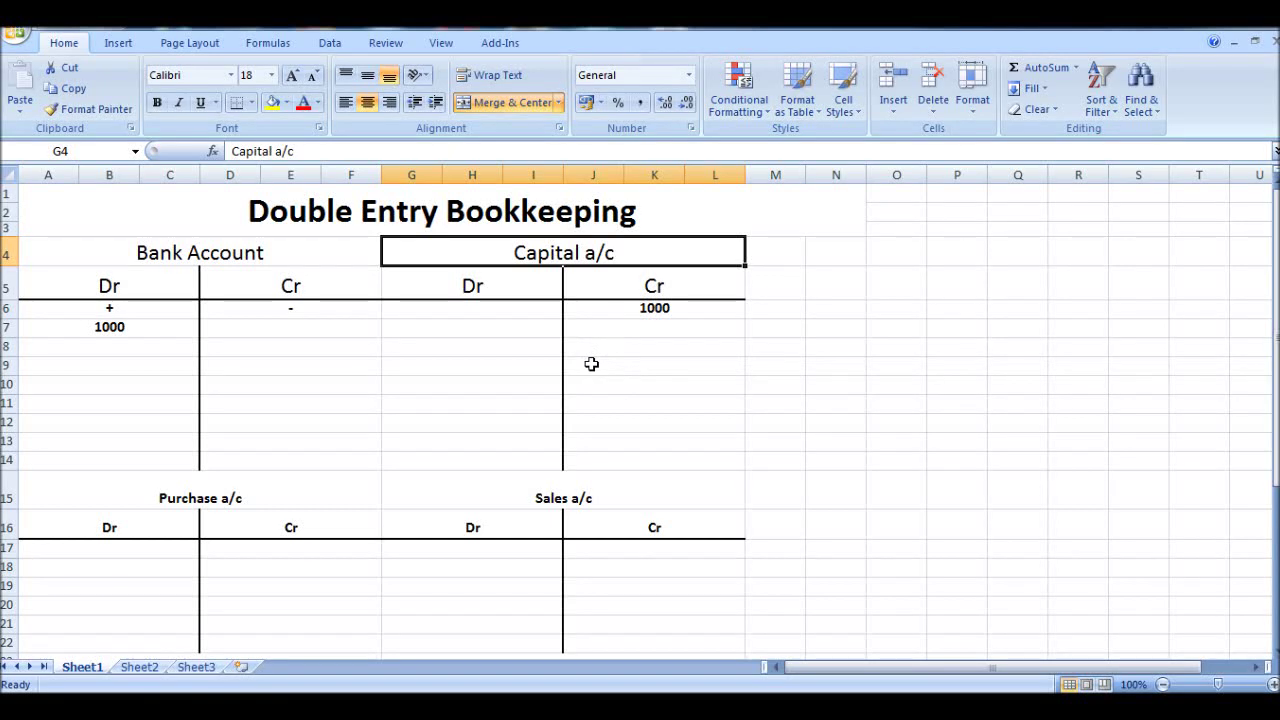
Post 500 to Capital a/c Cr (J7) and Bank Account Dr (A8)
left_click(601, 344)
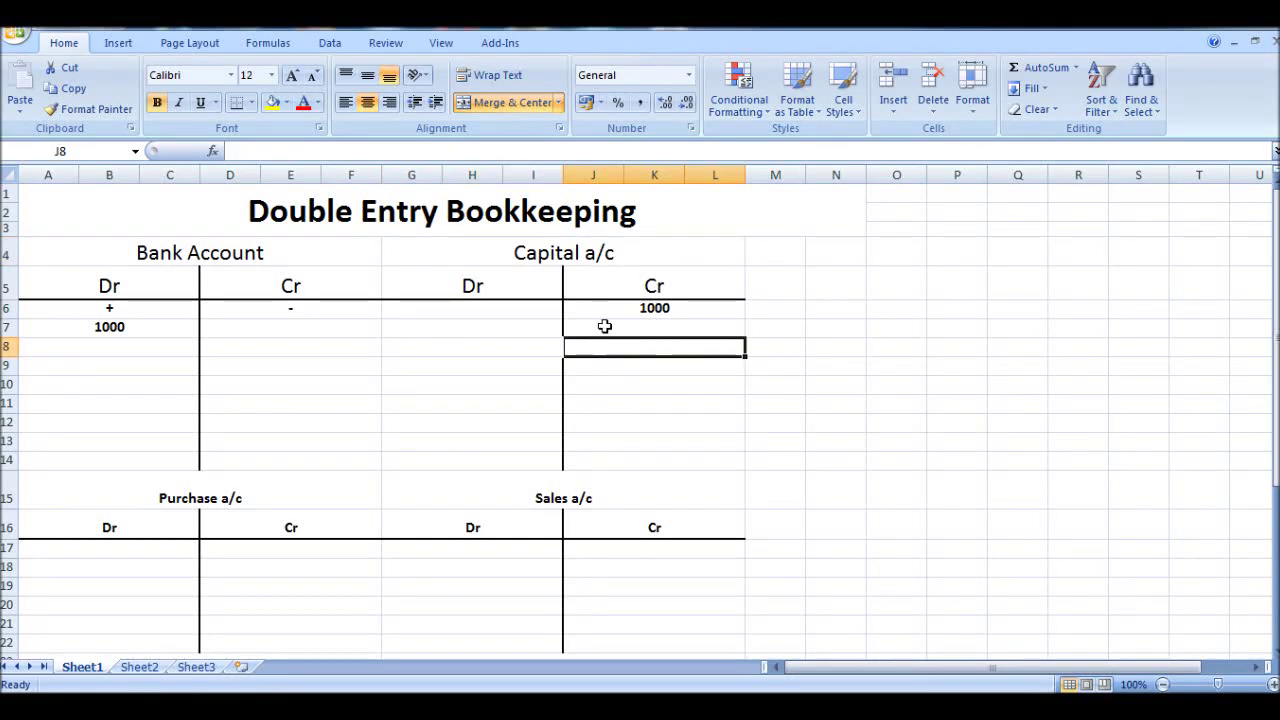
left_click(607, 327)
type("500")
key("Return")
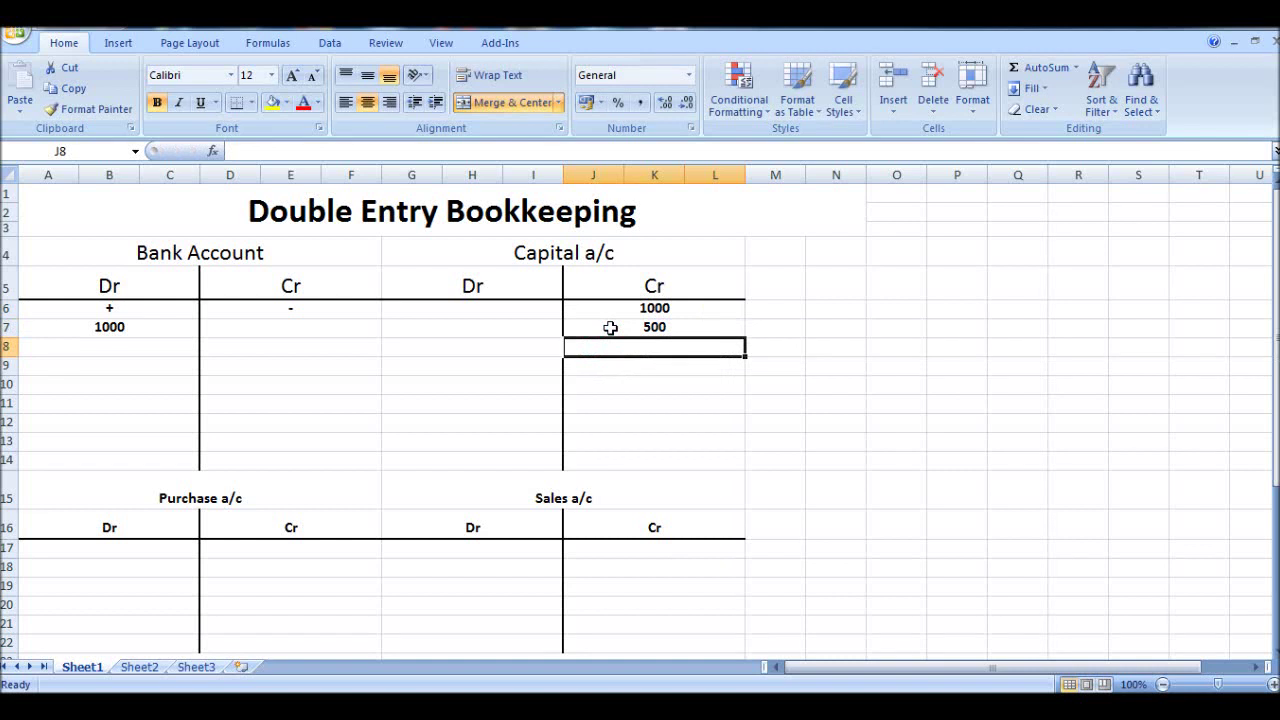
left_click(110, 344)
type("500")
key("Return")
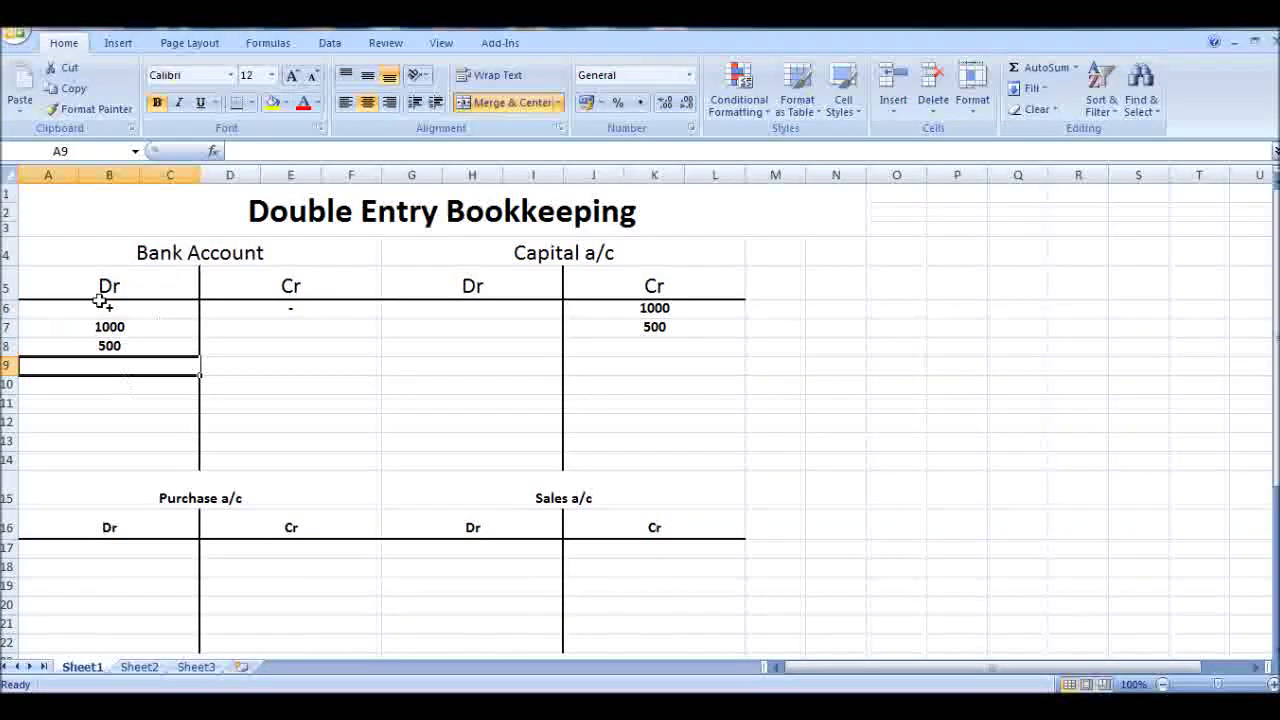
left_click(126, 345)
left_click(675, 327)
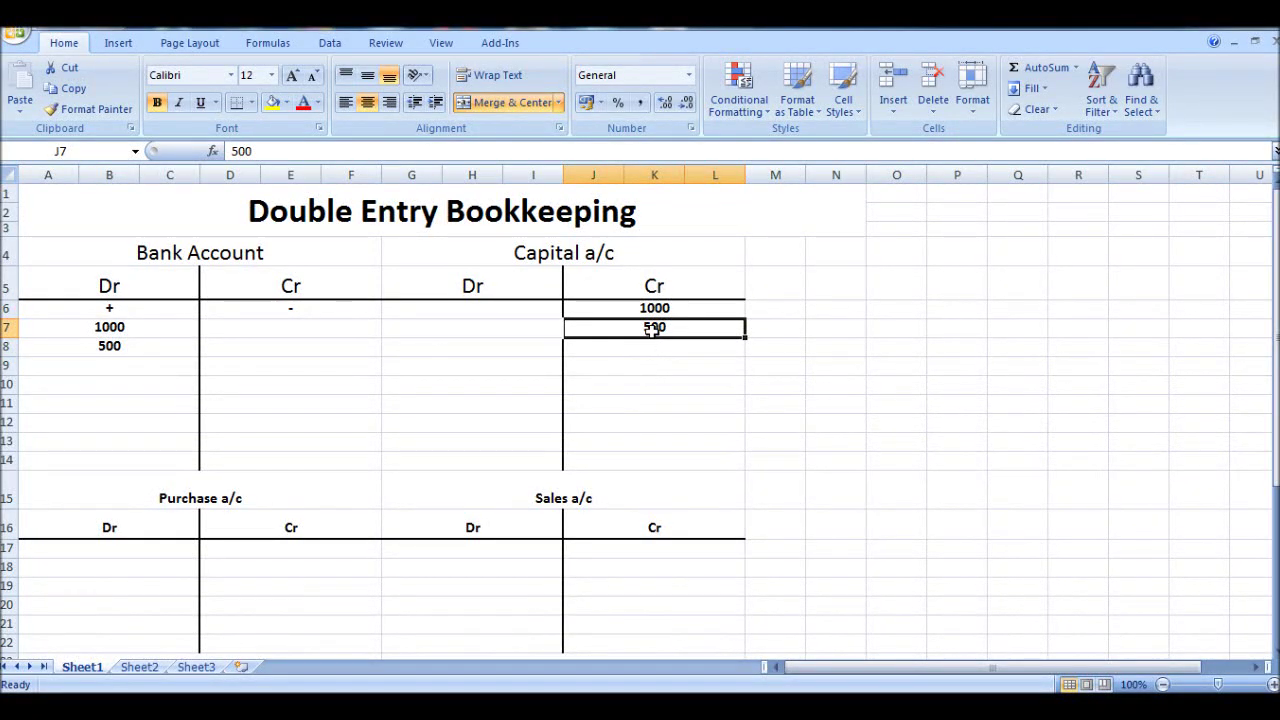
Post 200 to Bank Account Dr (A9) and Sales a/c Cr (J17)
scroll(643, 311, "down", 3)
scroll(381, 432, "up", 3)
left_click(142, 364)
type("200")
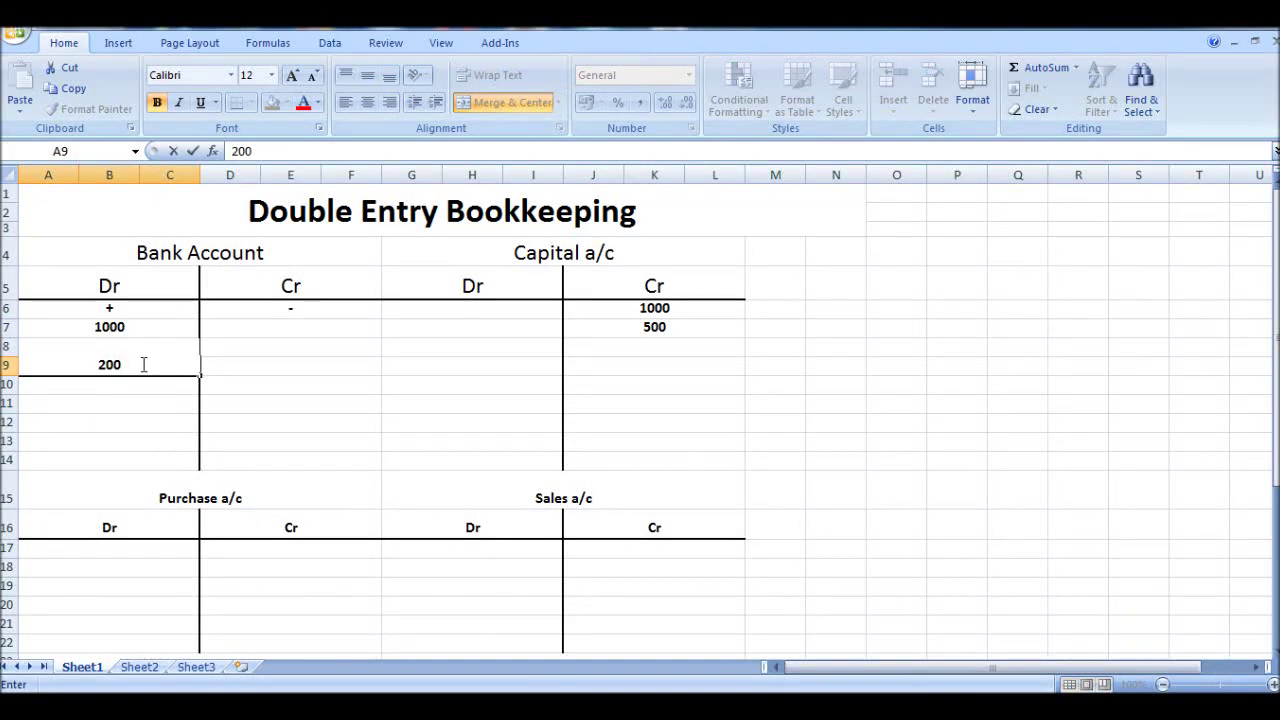
key("Return")
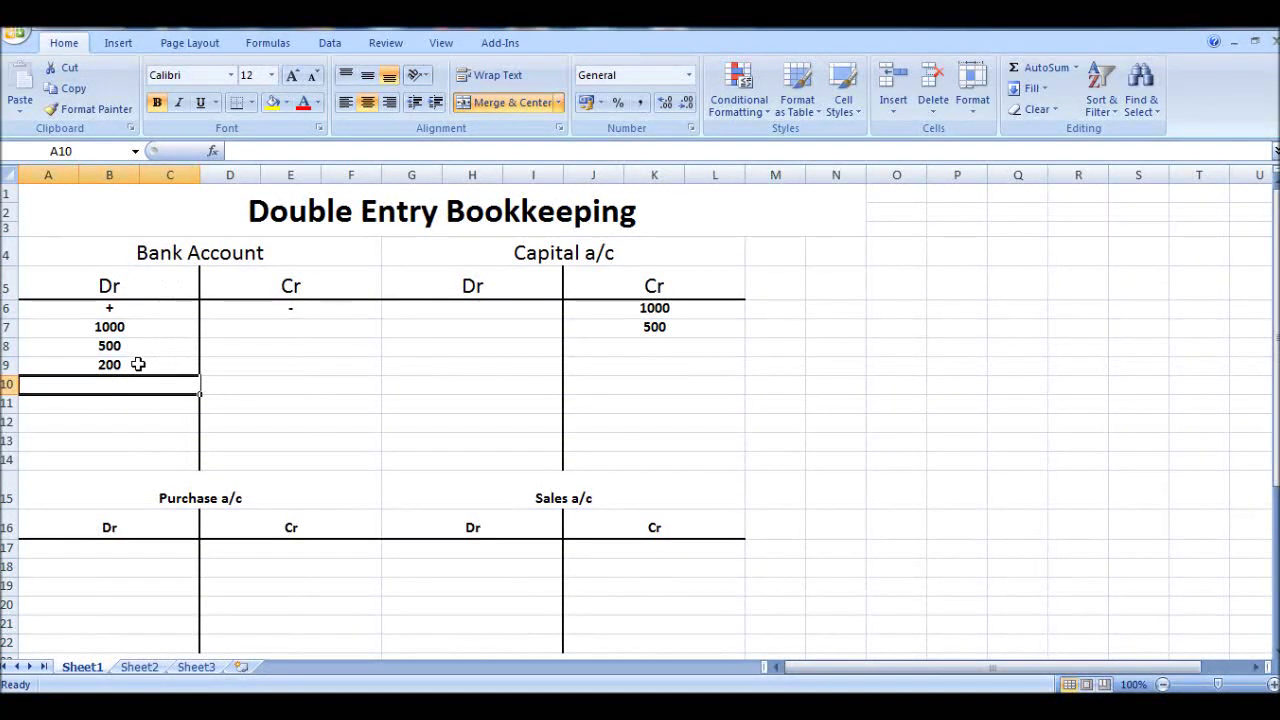
scroll(138, 364, "down", 1)
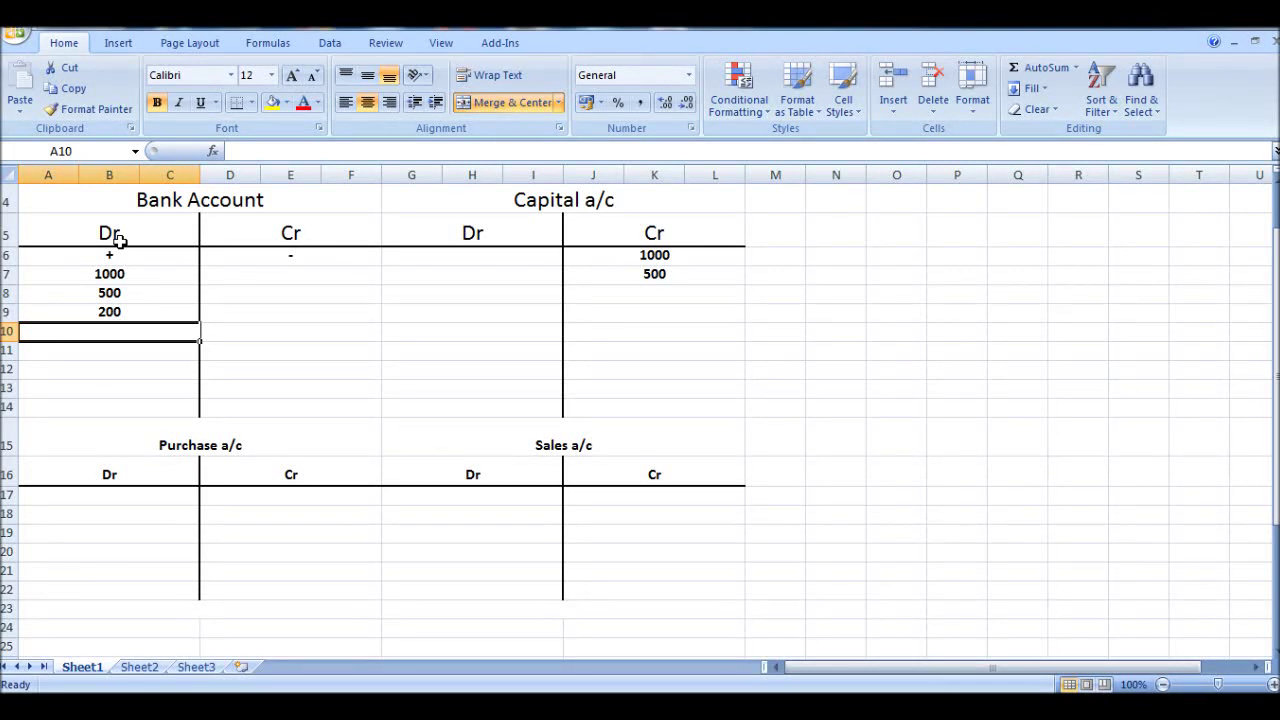
left_click(606, 499)
type("200")
key("Return")
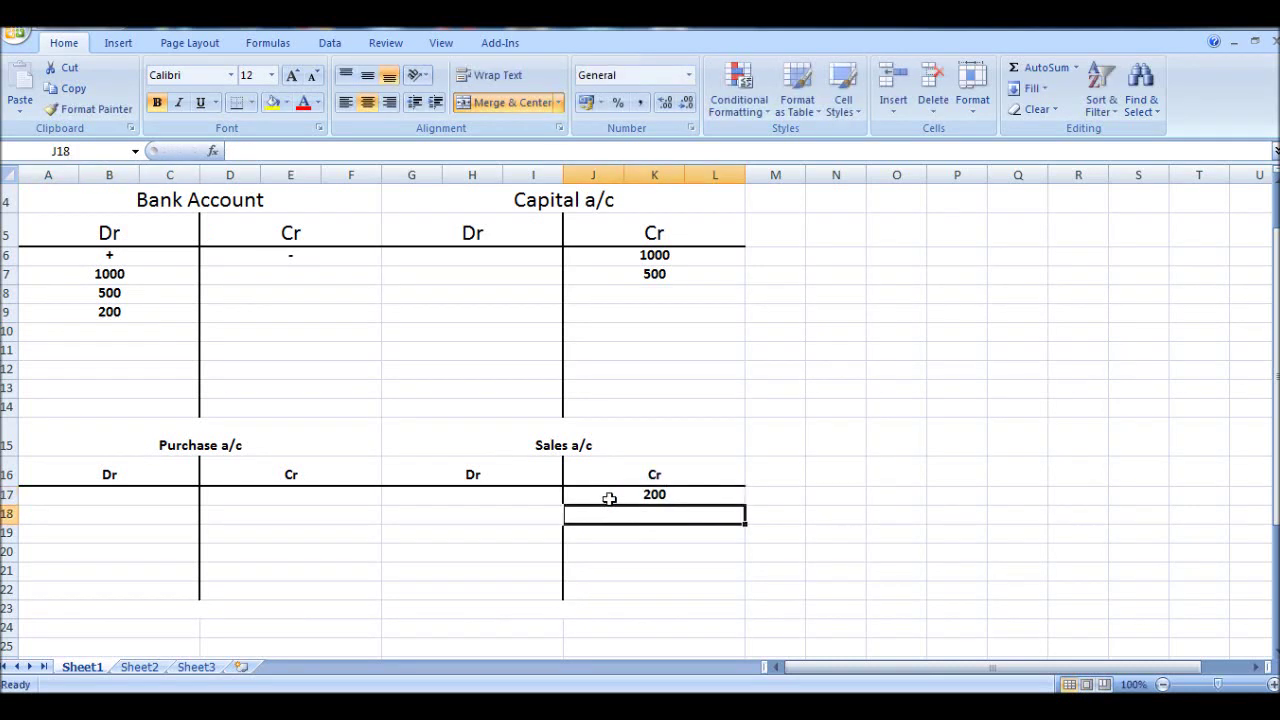
Post 50 to Bank Account Dr (A10) and Sales a/c Cr (J18)
left_click(126, 330)
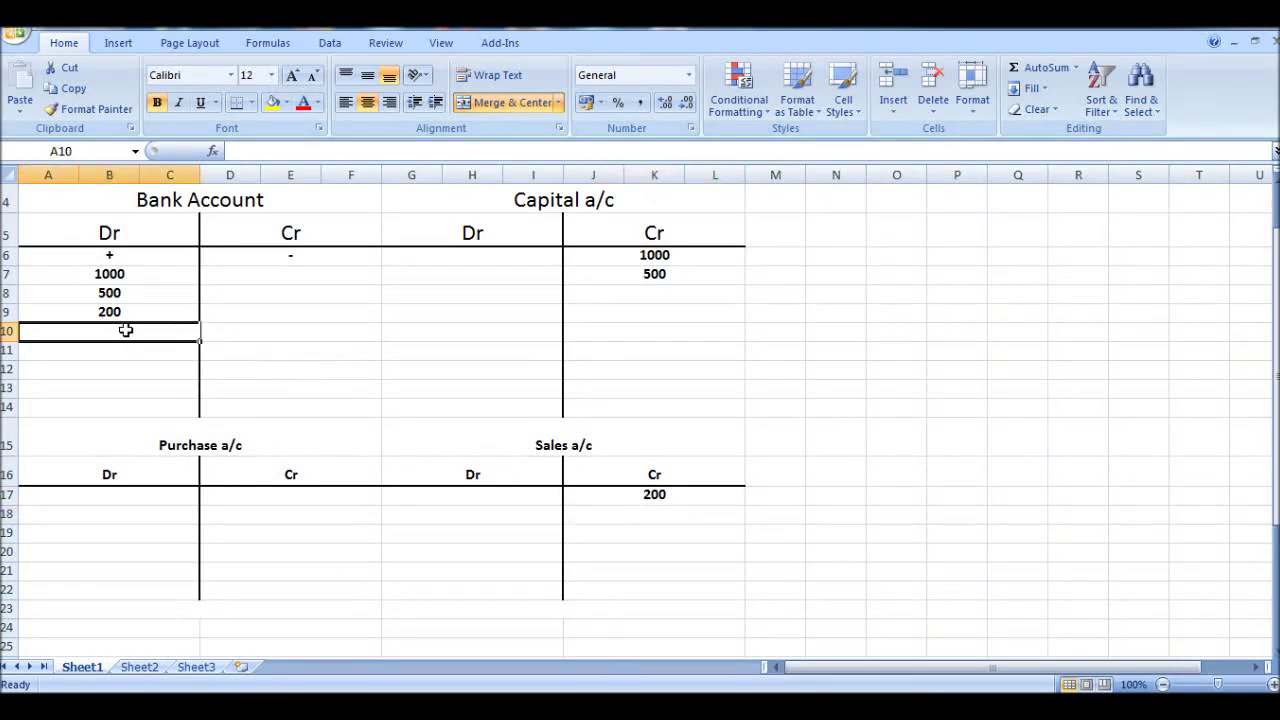
type("50")
key("Return")
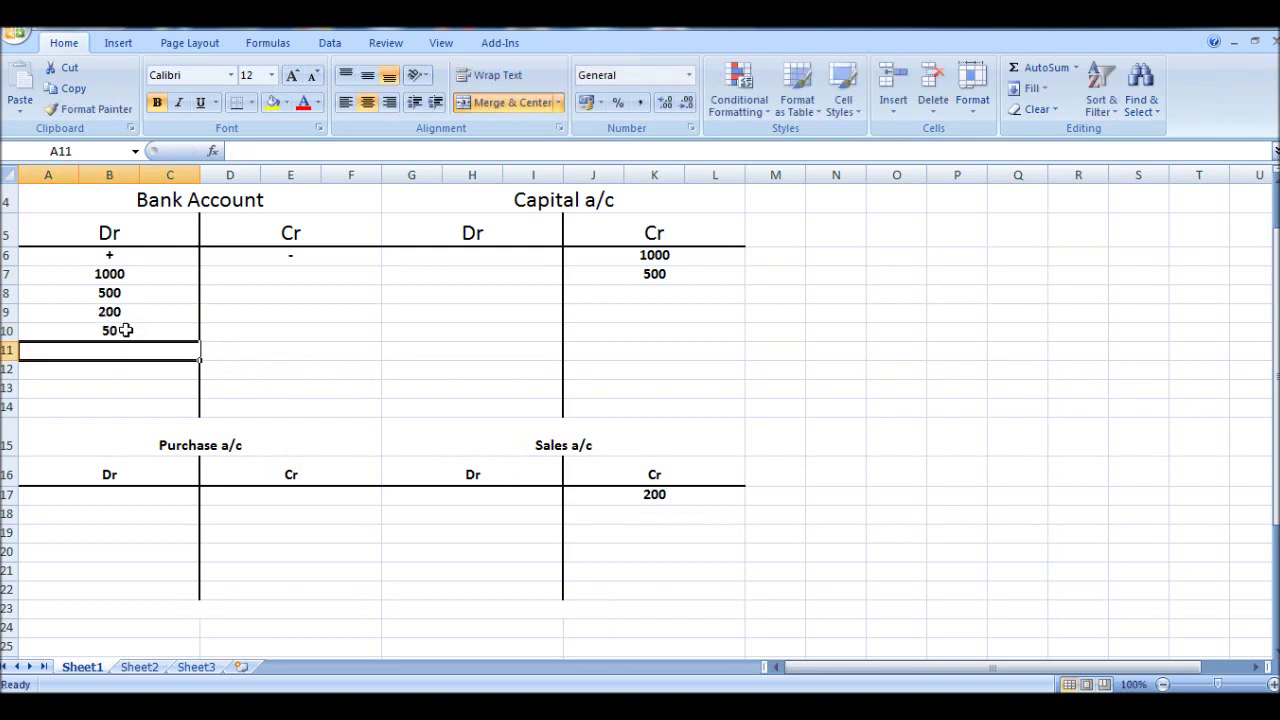
left_click(681, 513)
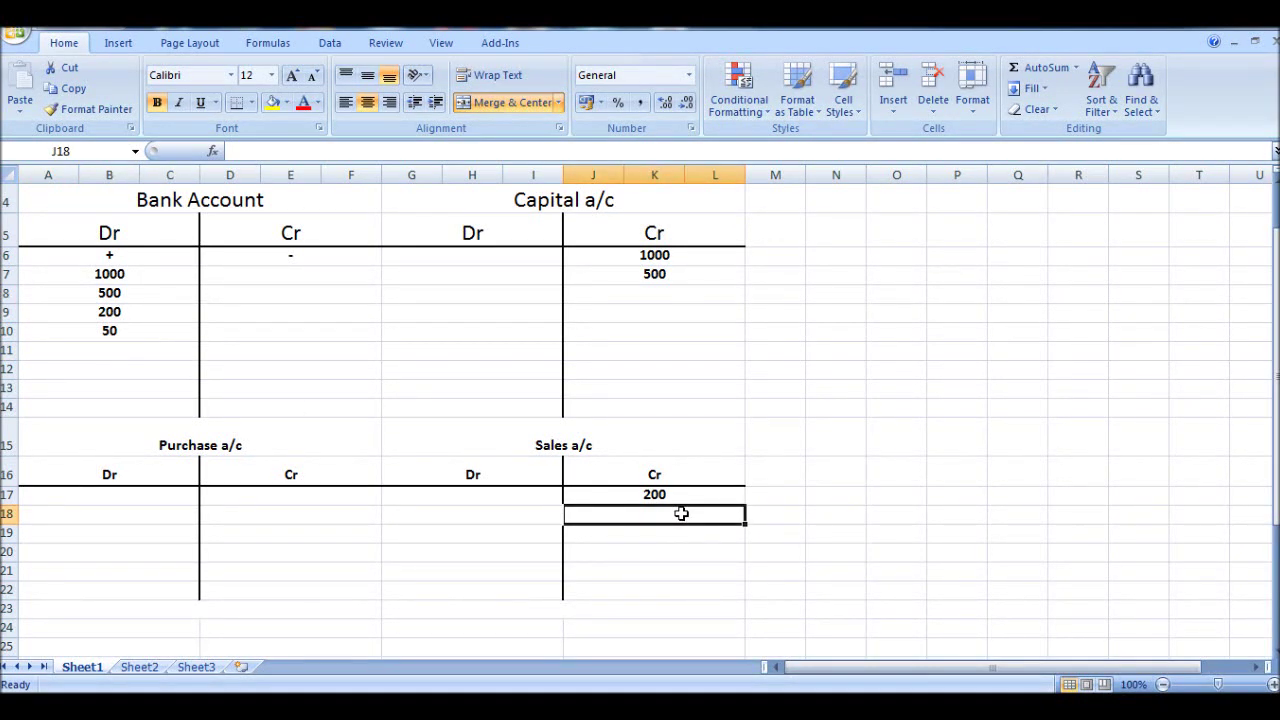
type("50")
key("Return")
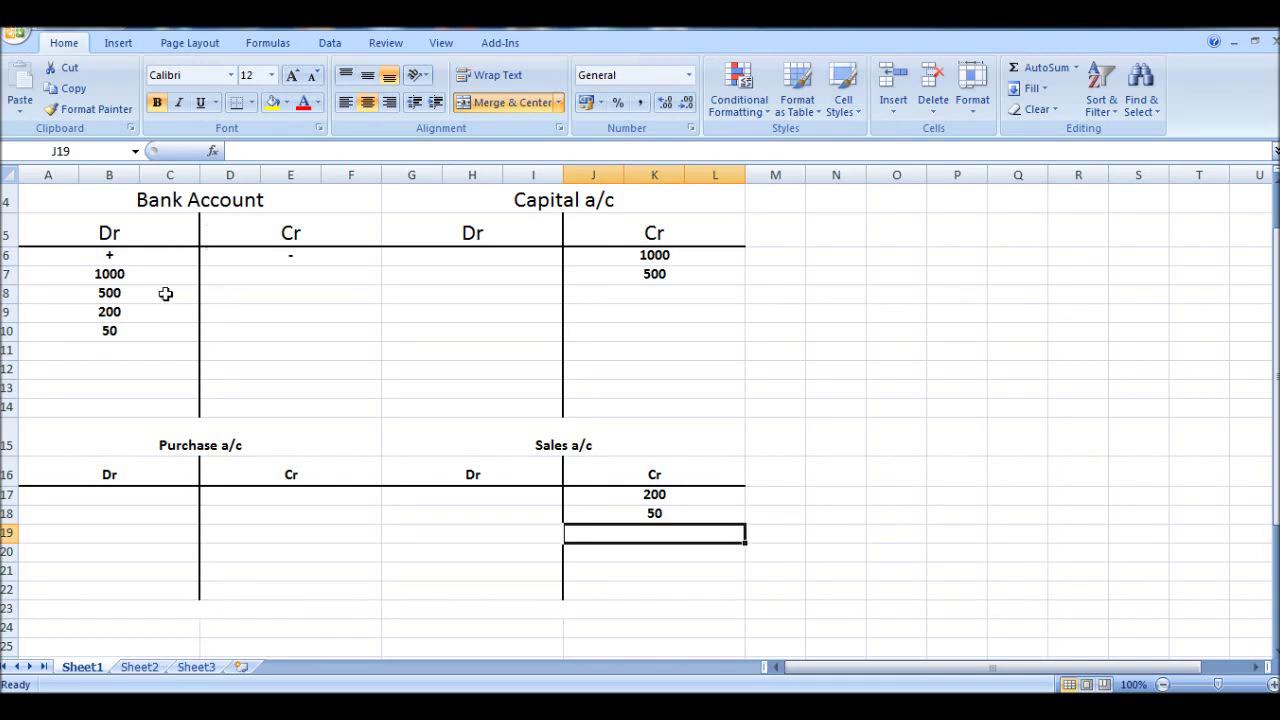
Post 350 to Bank Account Cr (D7) and Purchase a/c Dr (A17)
scroll(165, 293, "up", 1)
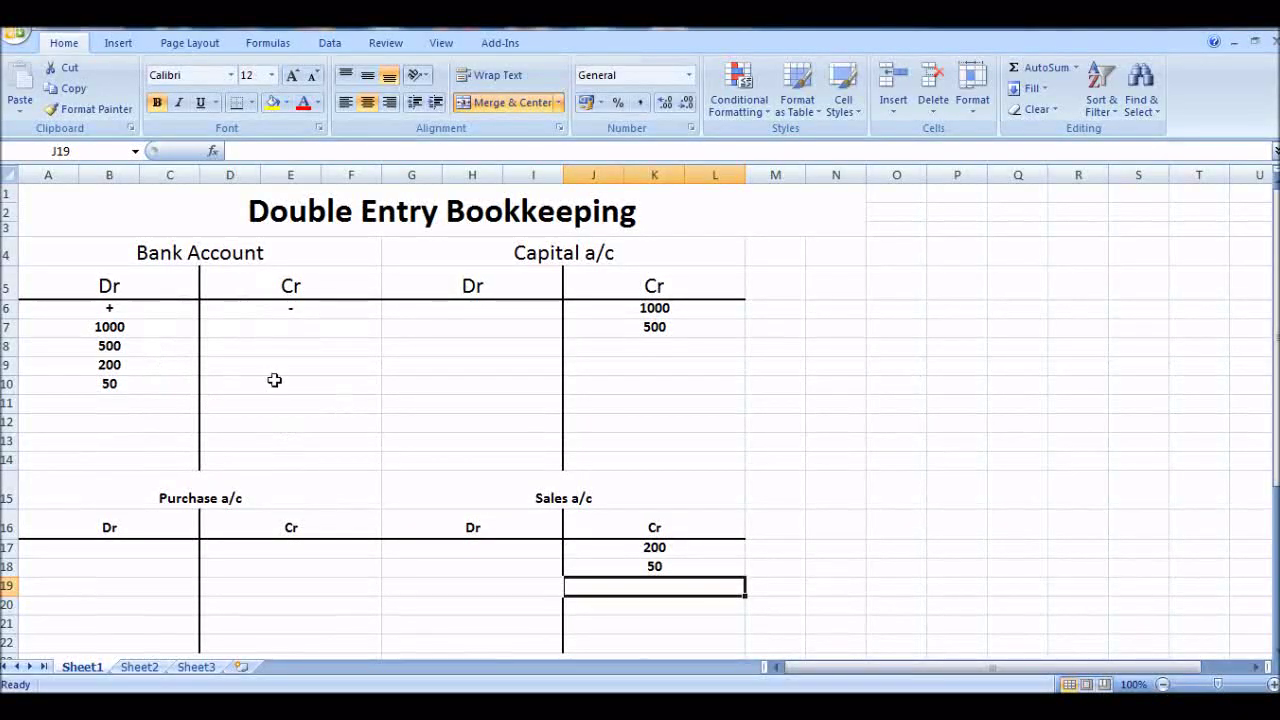
left_click(305, 310)
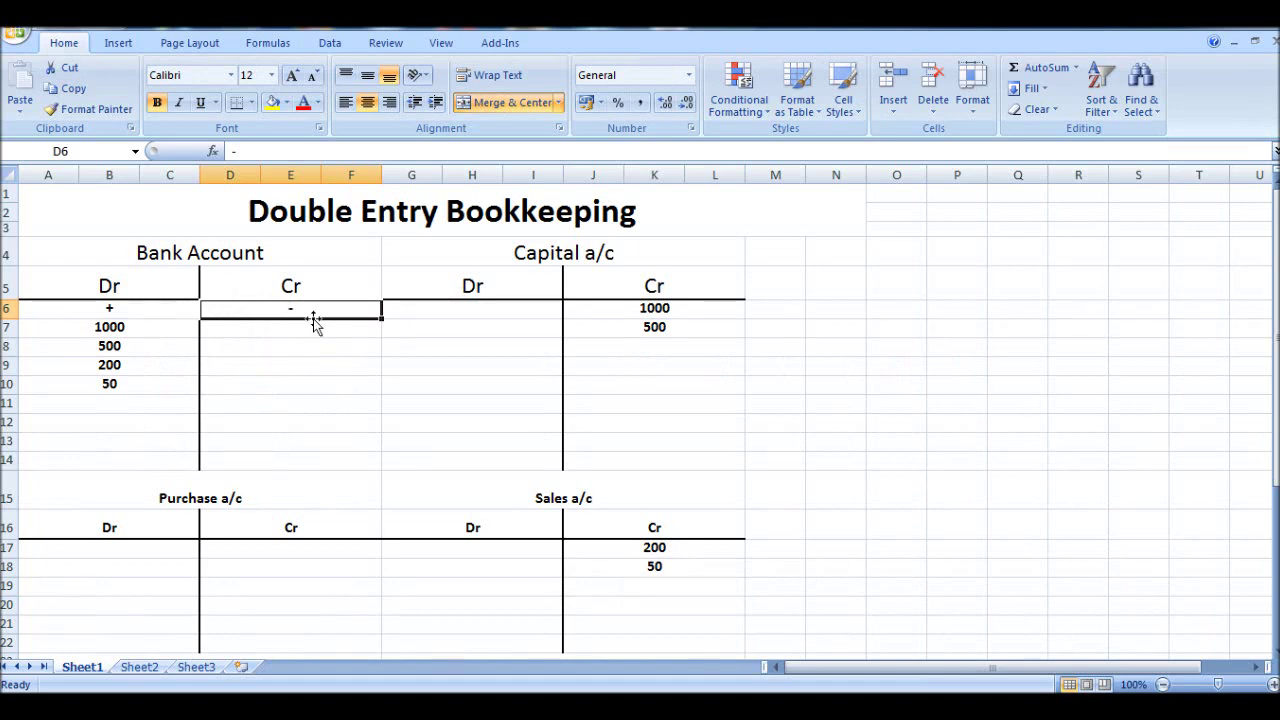
left_click(296, 336)
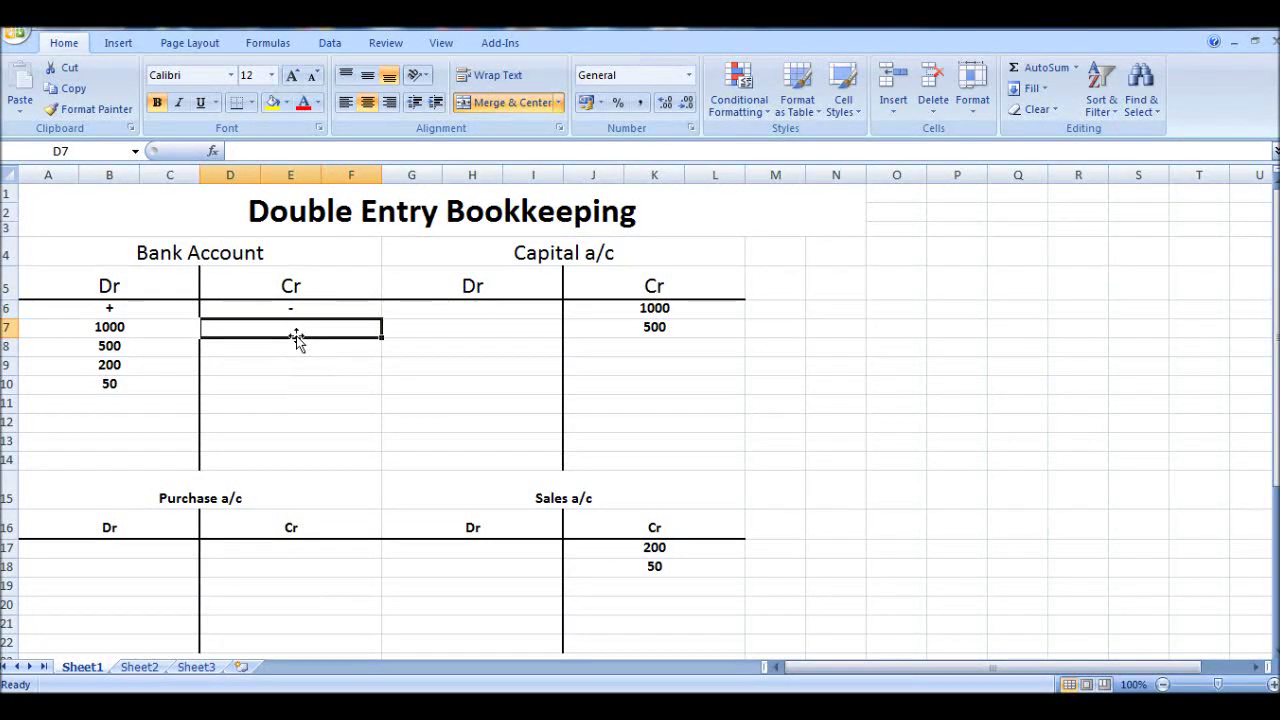
type("350")
key("Return")
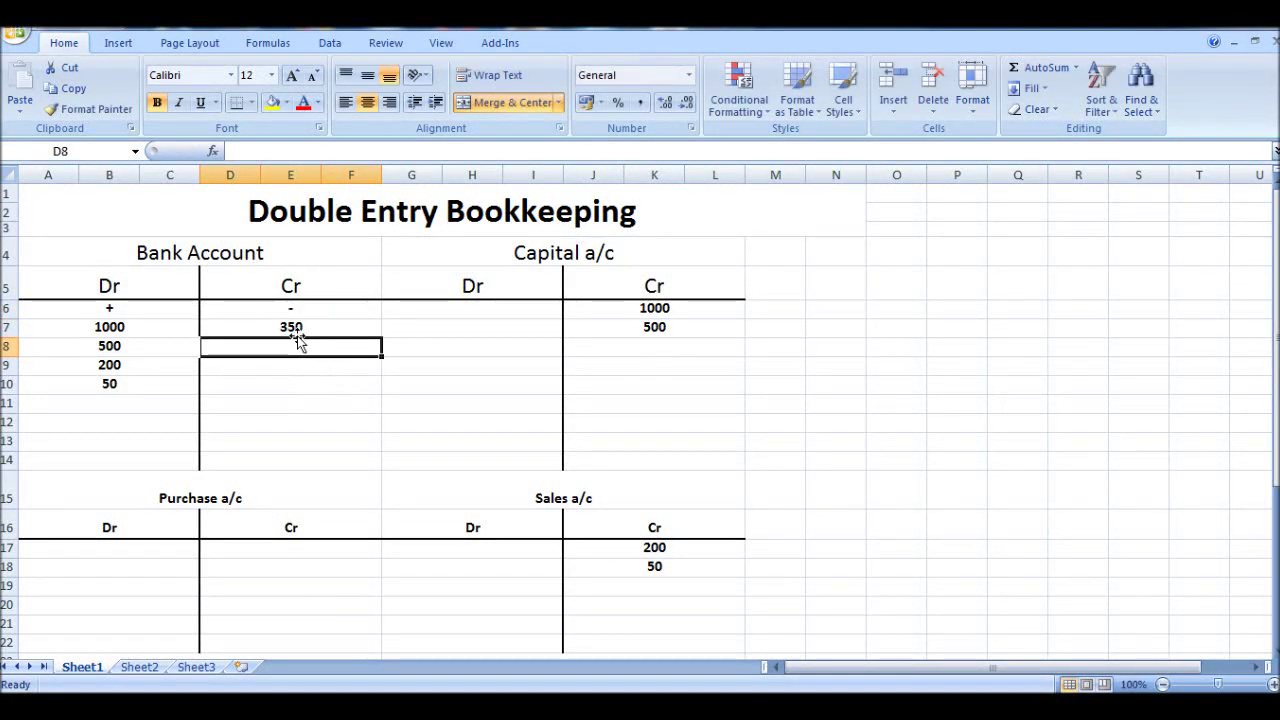
scroll(350, 316, "down", 1)
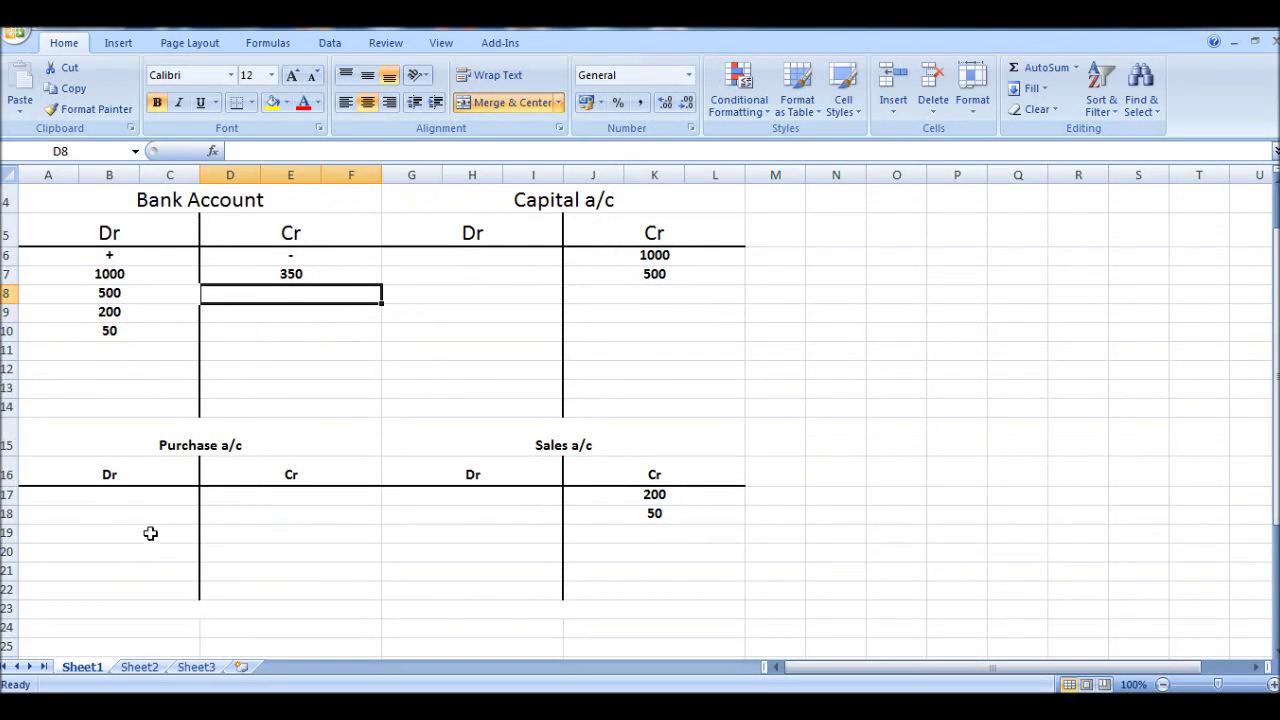
left_click(114, 499)
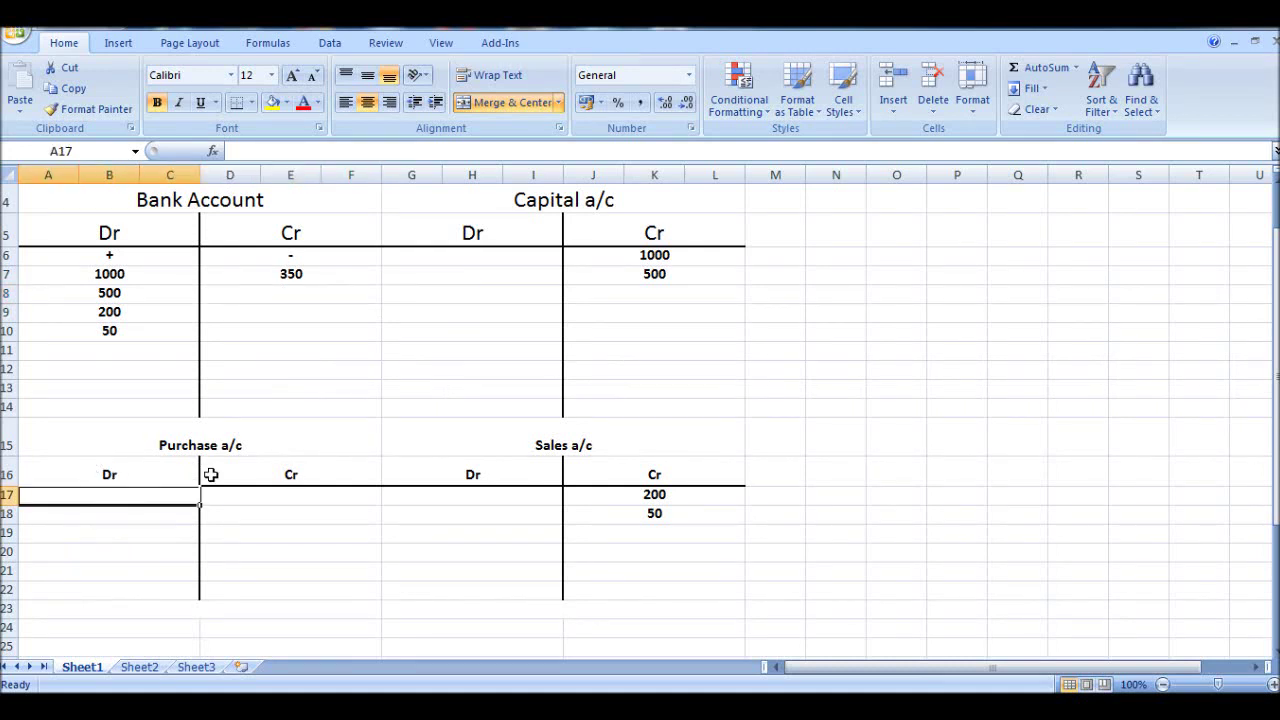
type("350")
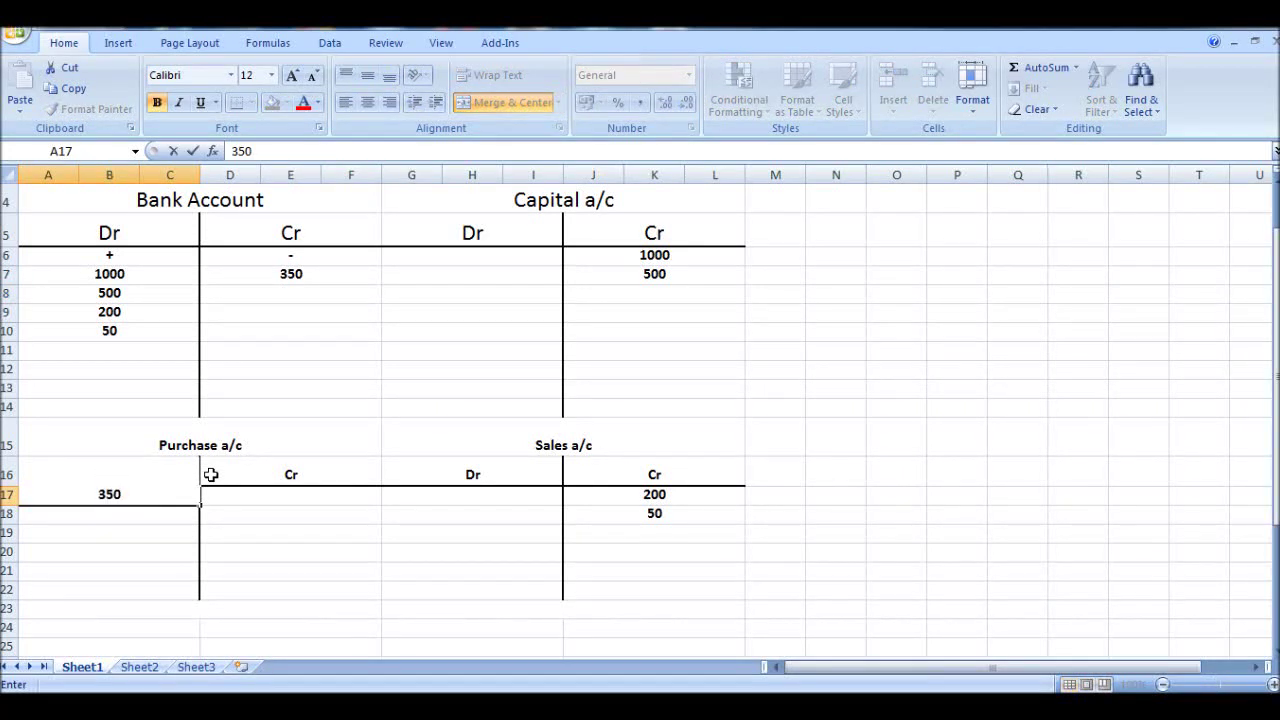
key("Return")
Post 100 to Bank Account Cr (D8) and Capital a/c Dr (G6)
scroll(292, 584, "up", 1)
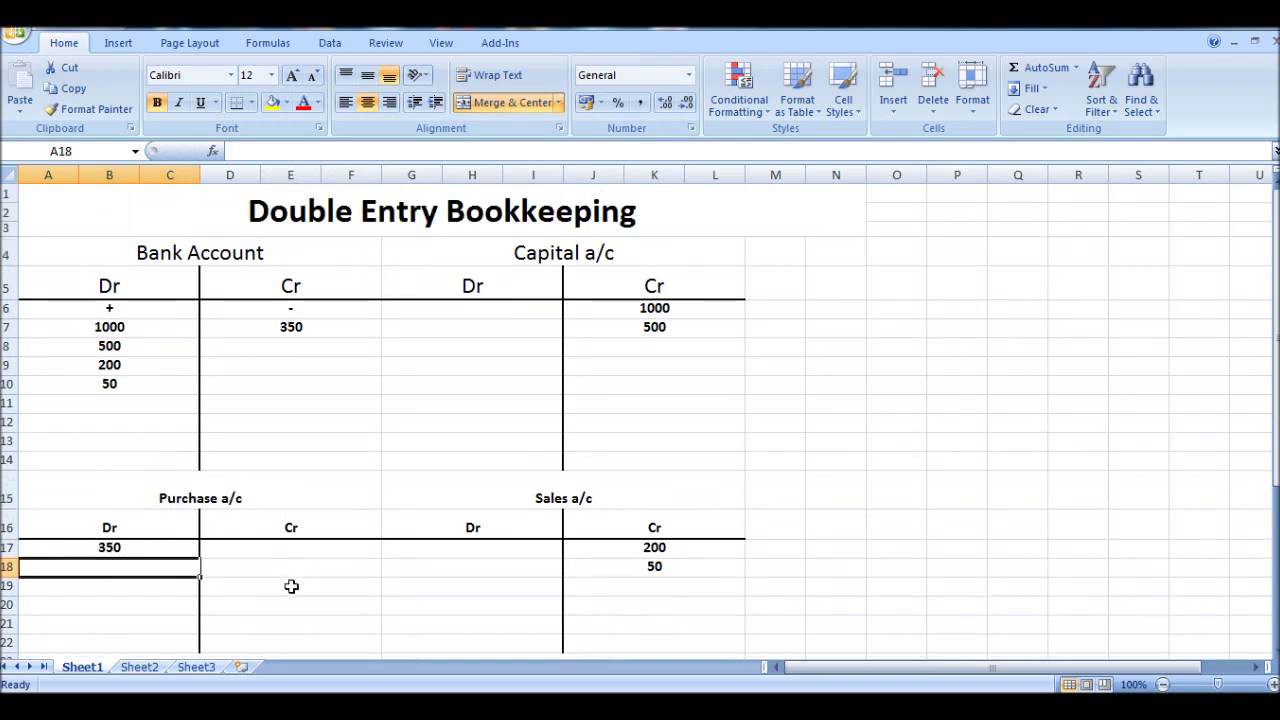
left_click(318, 351)
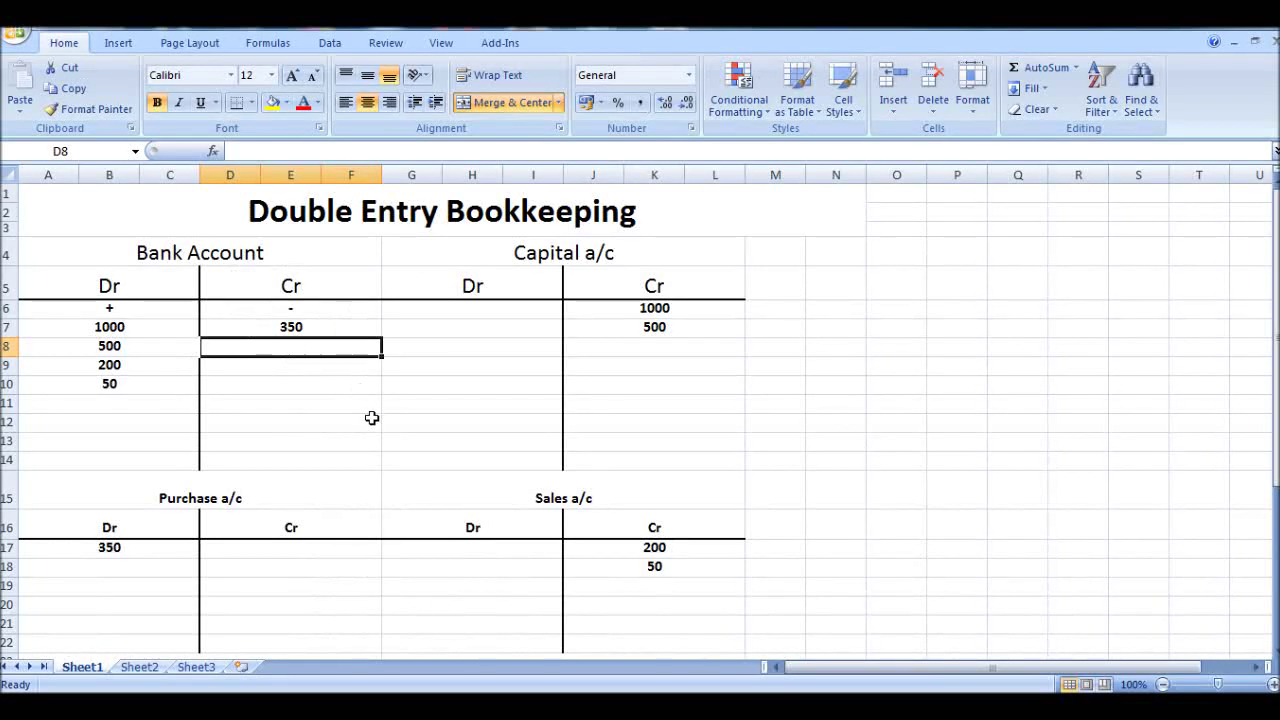
type("100")
key("Return")
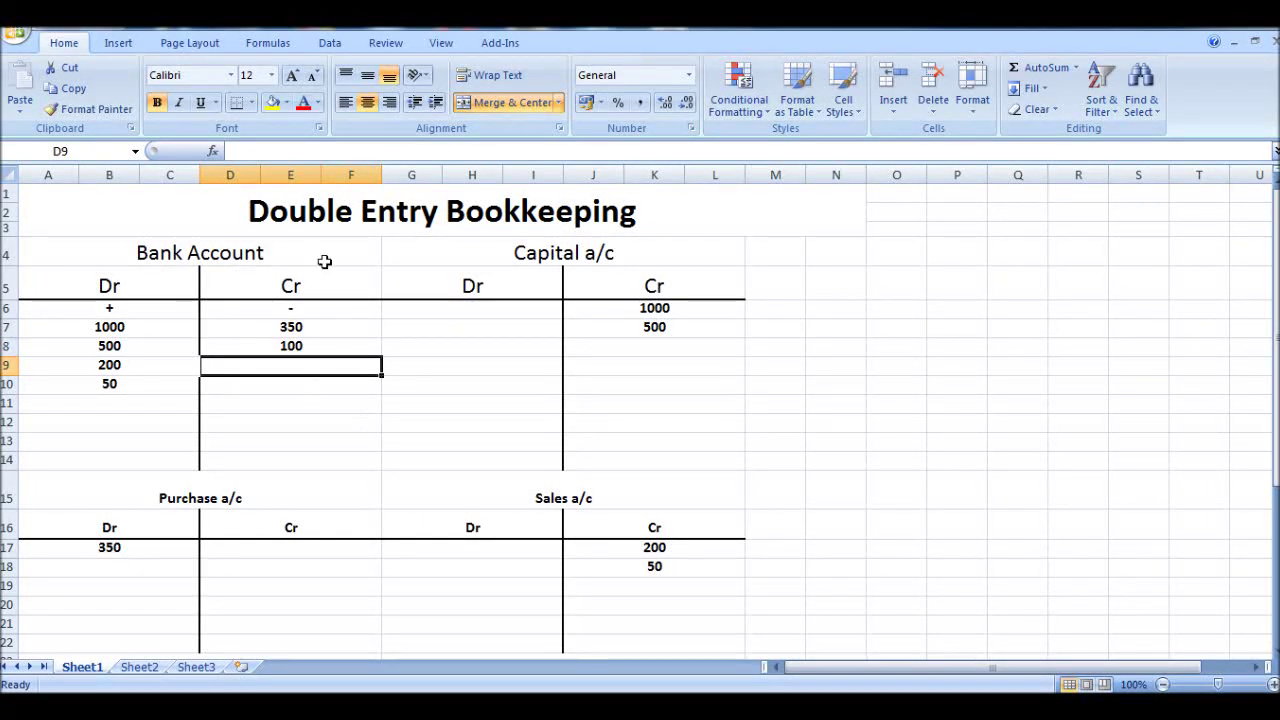
left_click(502, 312)
type("100")
key("Return")
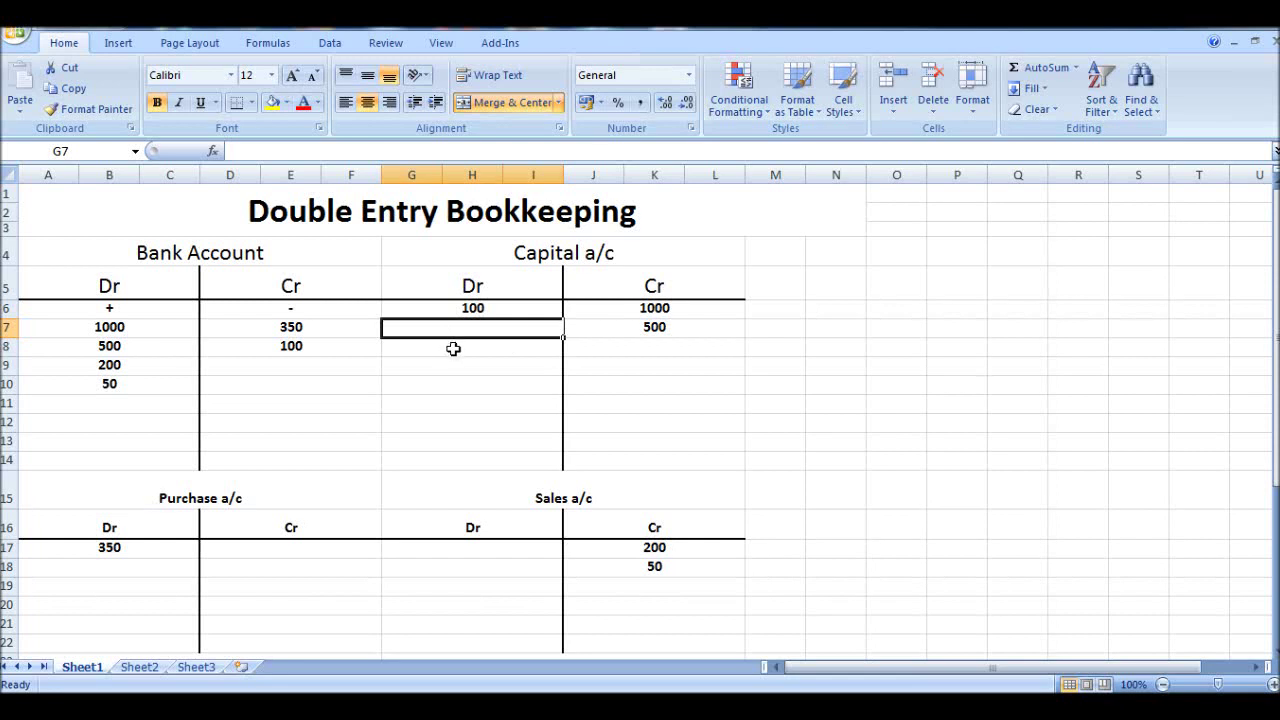
Enter the label Sales Returns in G23 below the Sales a/c
scroll(474, 482, "down", 3)
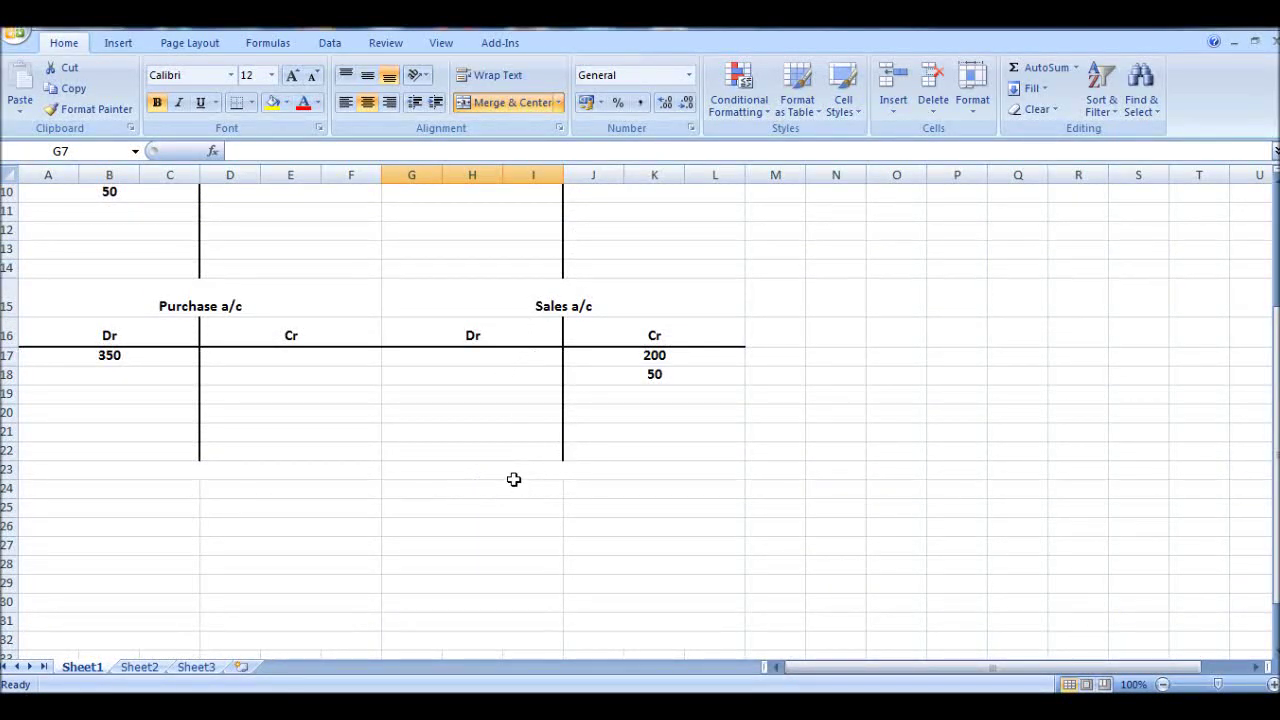
left_click(514, 471)
type("Sal")
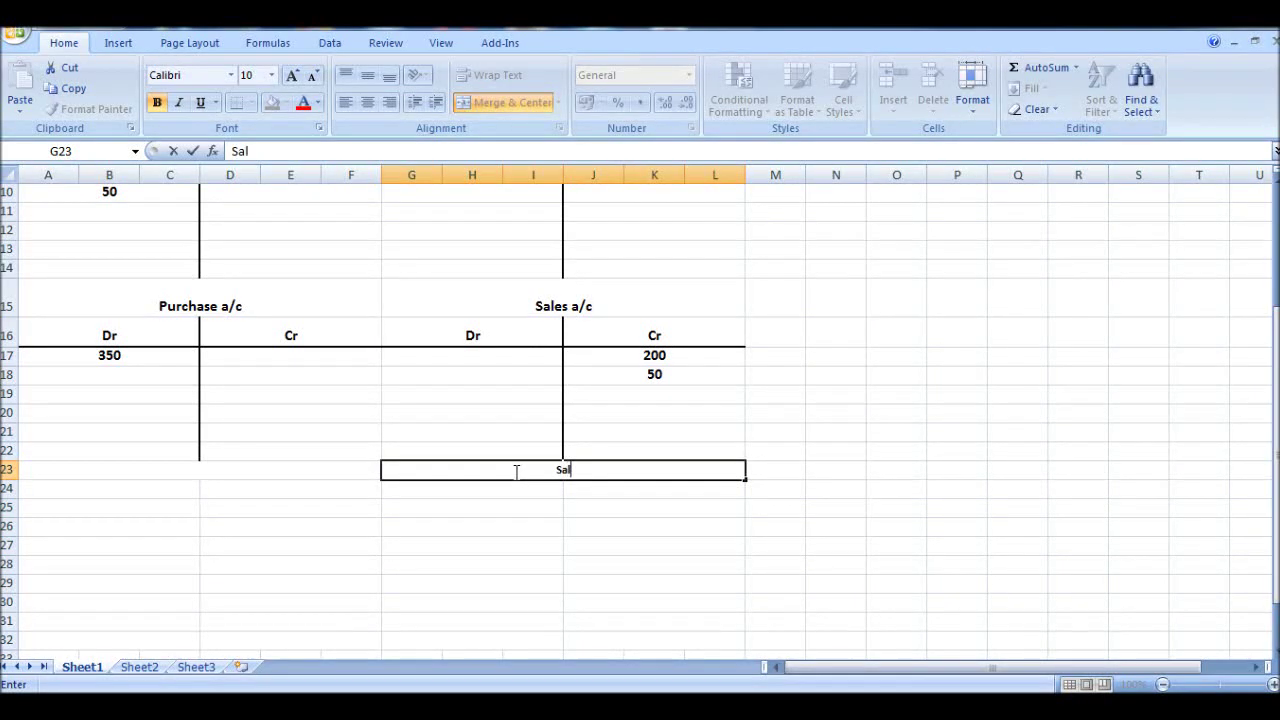
type("es Returns")
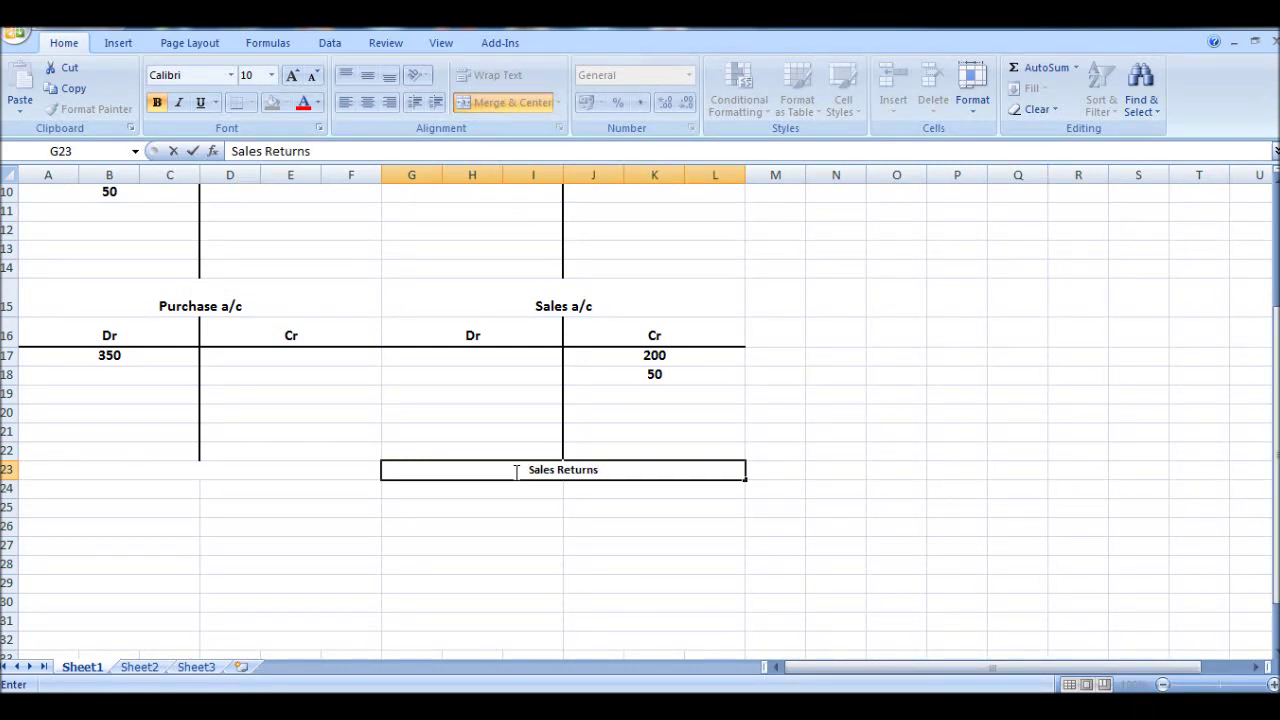
key("Return")
Enter the label Purchase return in A23 below the Purchase a/c
left_click(284, 468)
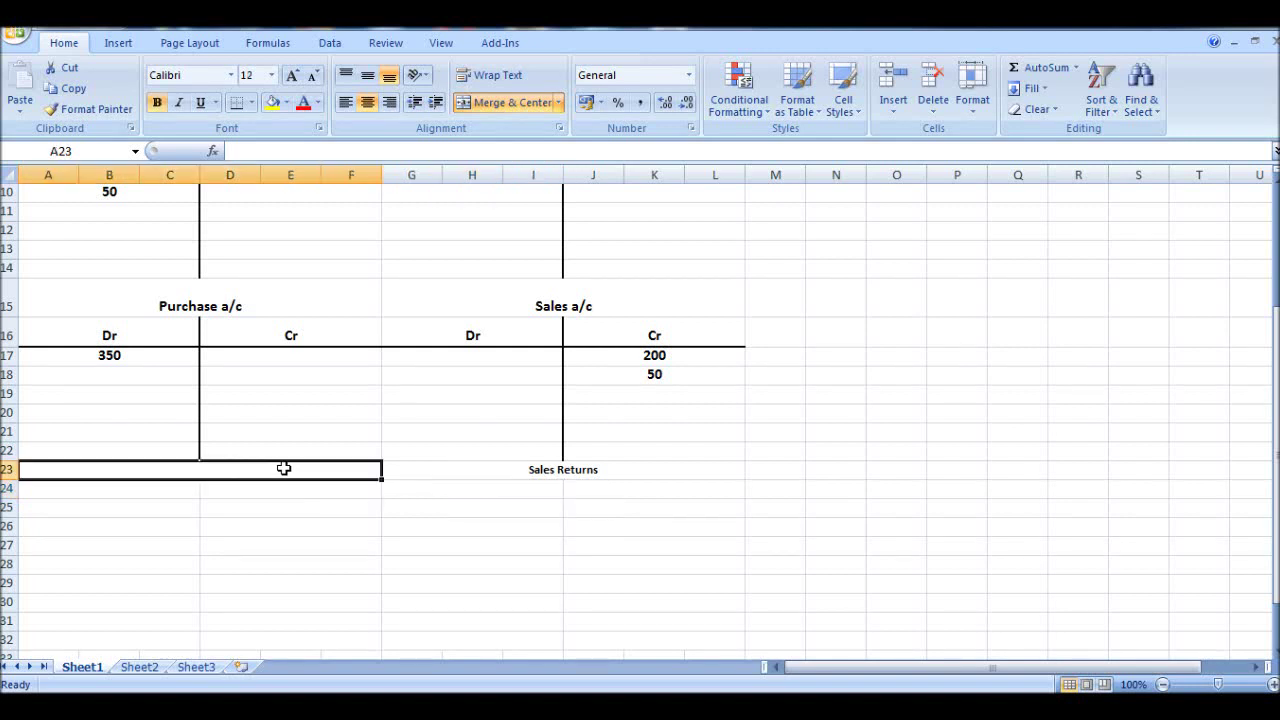
type("Purchase return")
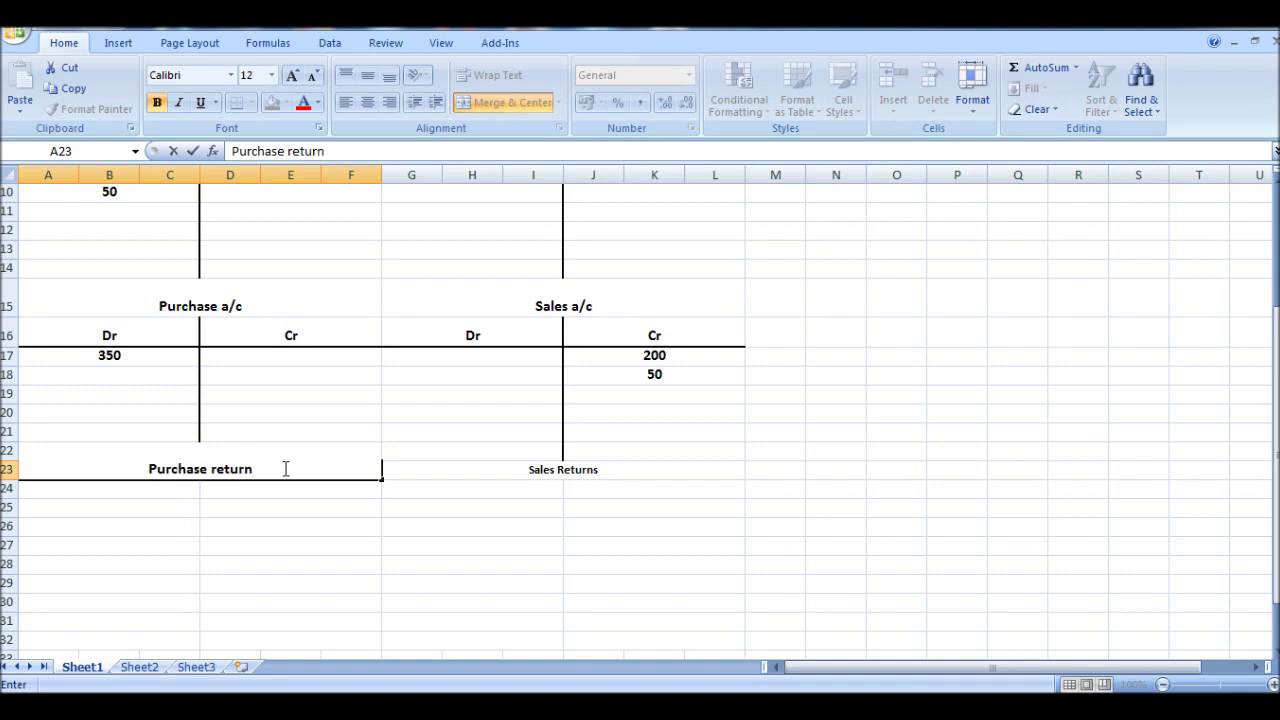
key("Return")
scroll(356, 522, "up", 2)
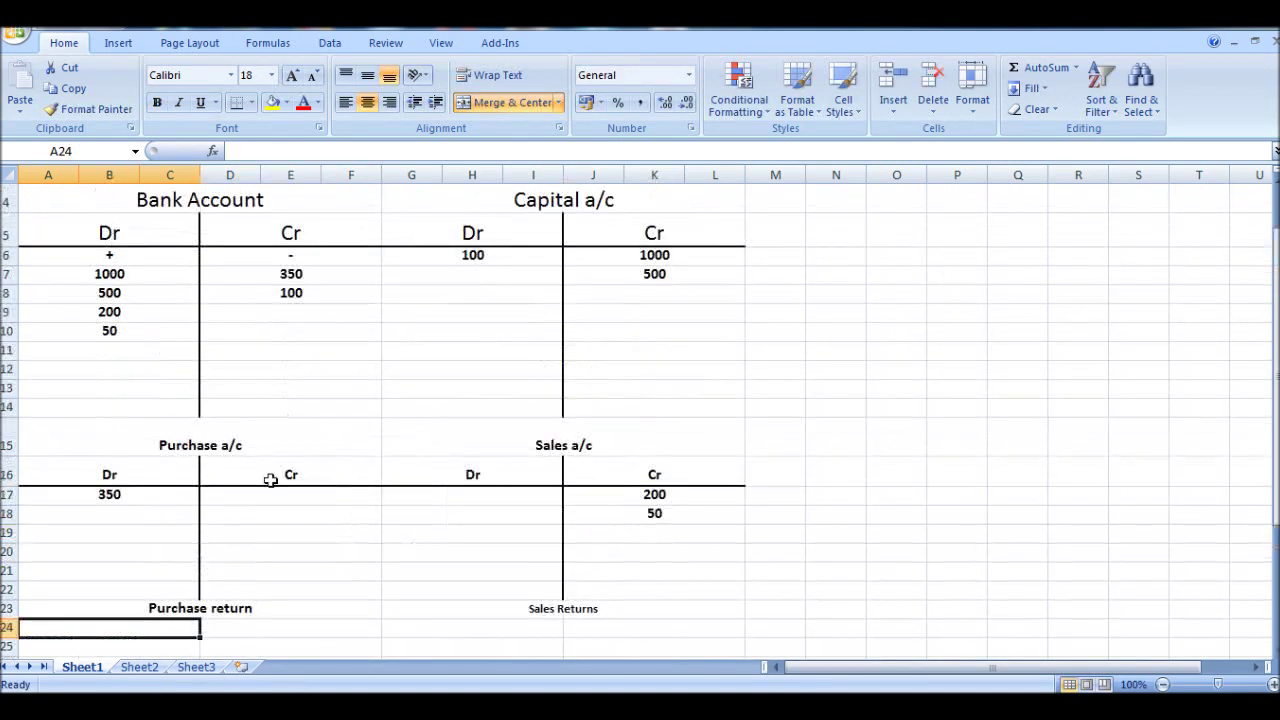
scroll(118, 498, "down", 1)
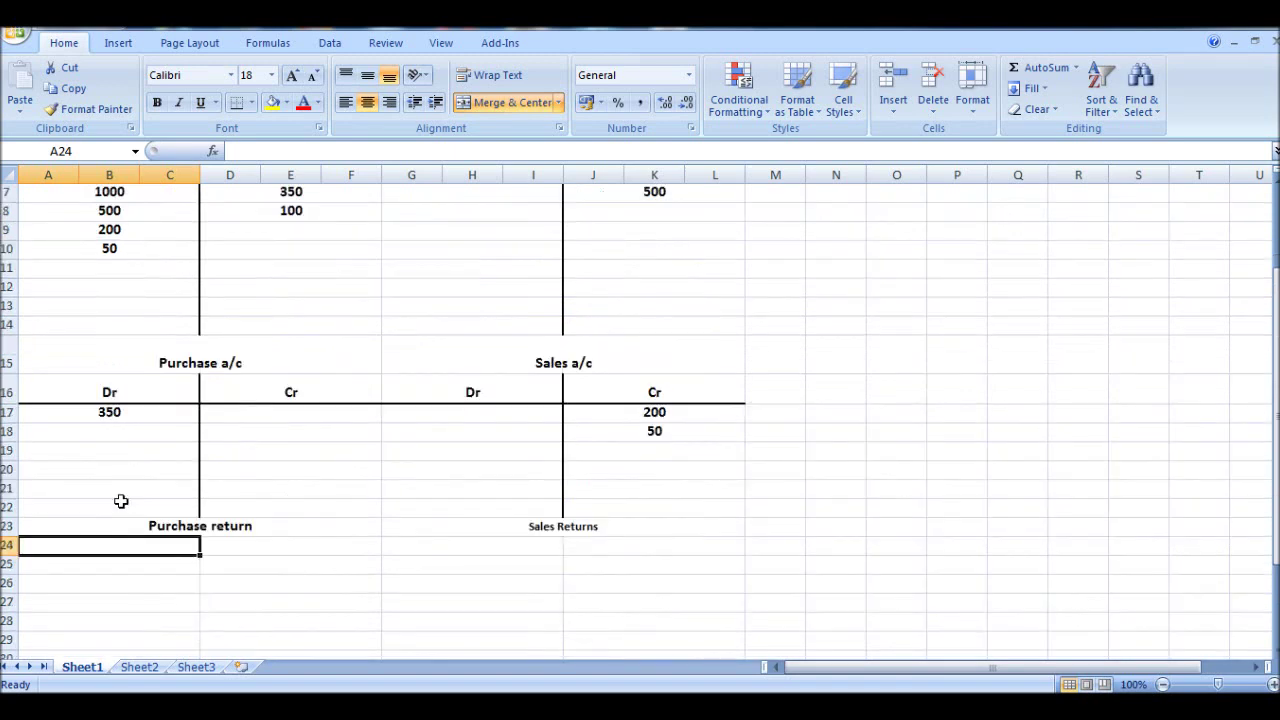
left_click(208, 361)
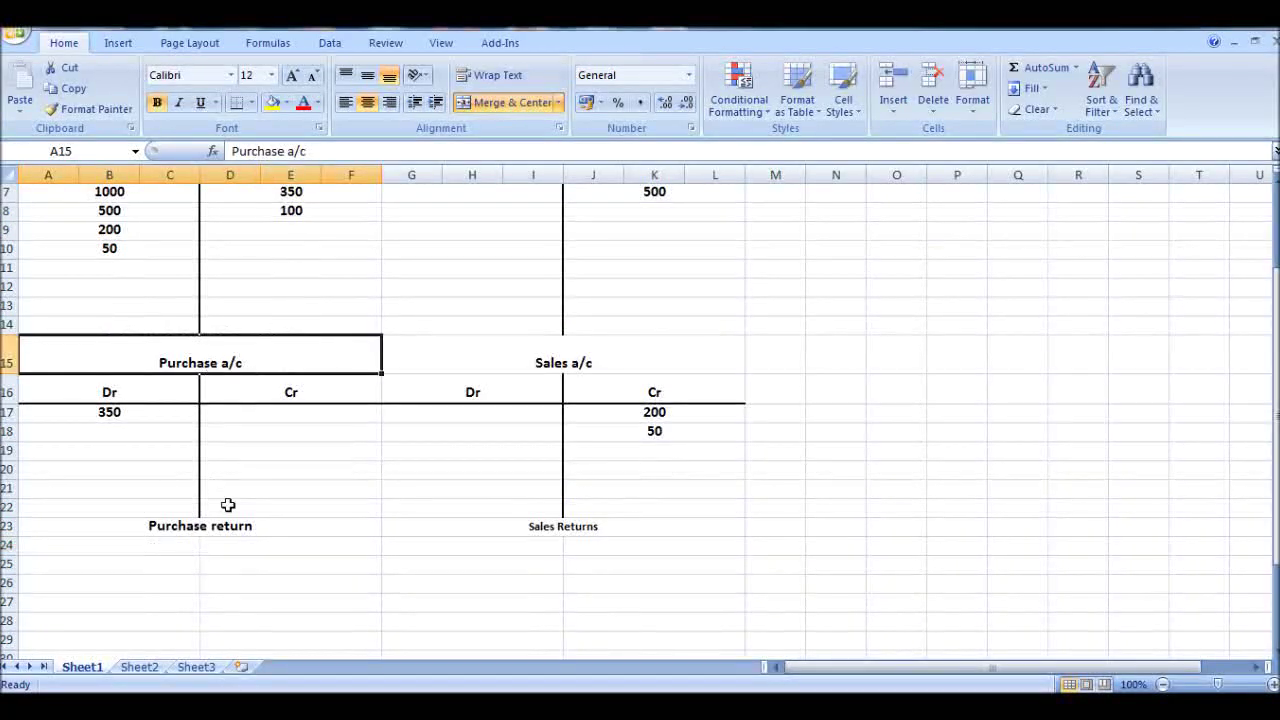
left_click(500, 362)
left_click(202, 528)
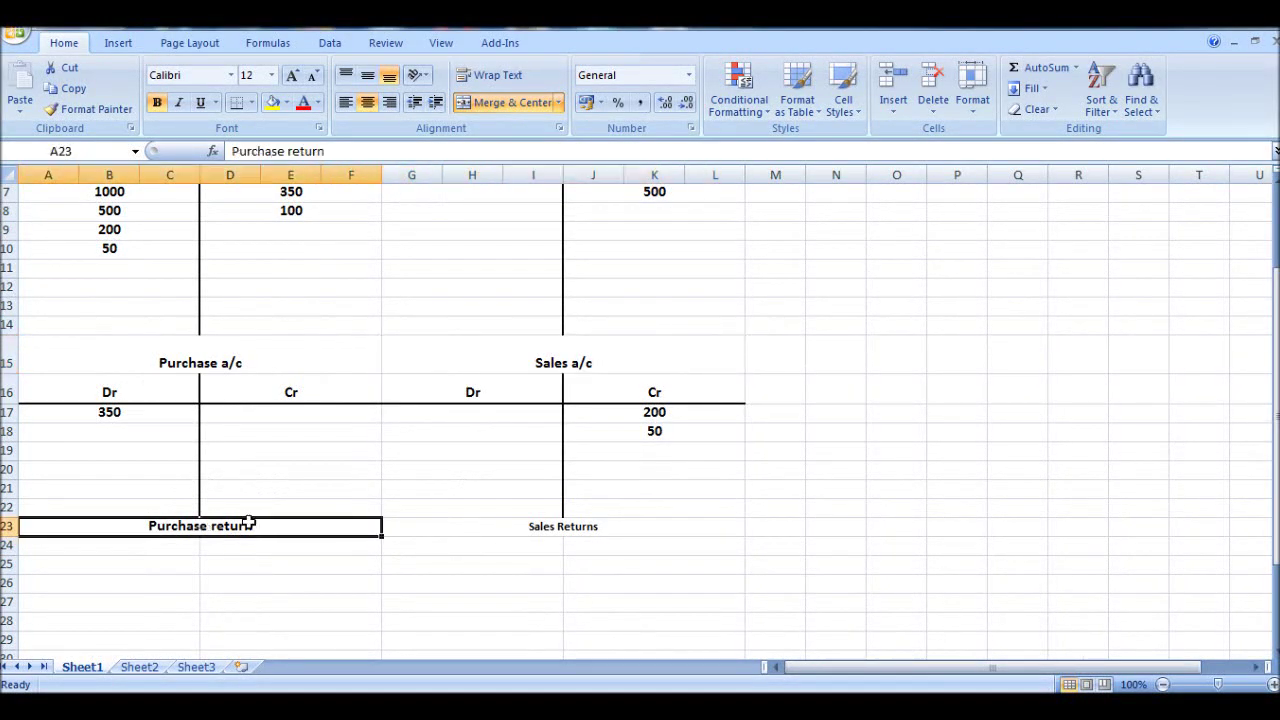
left_click(298, 549)
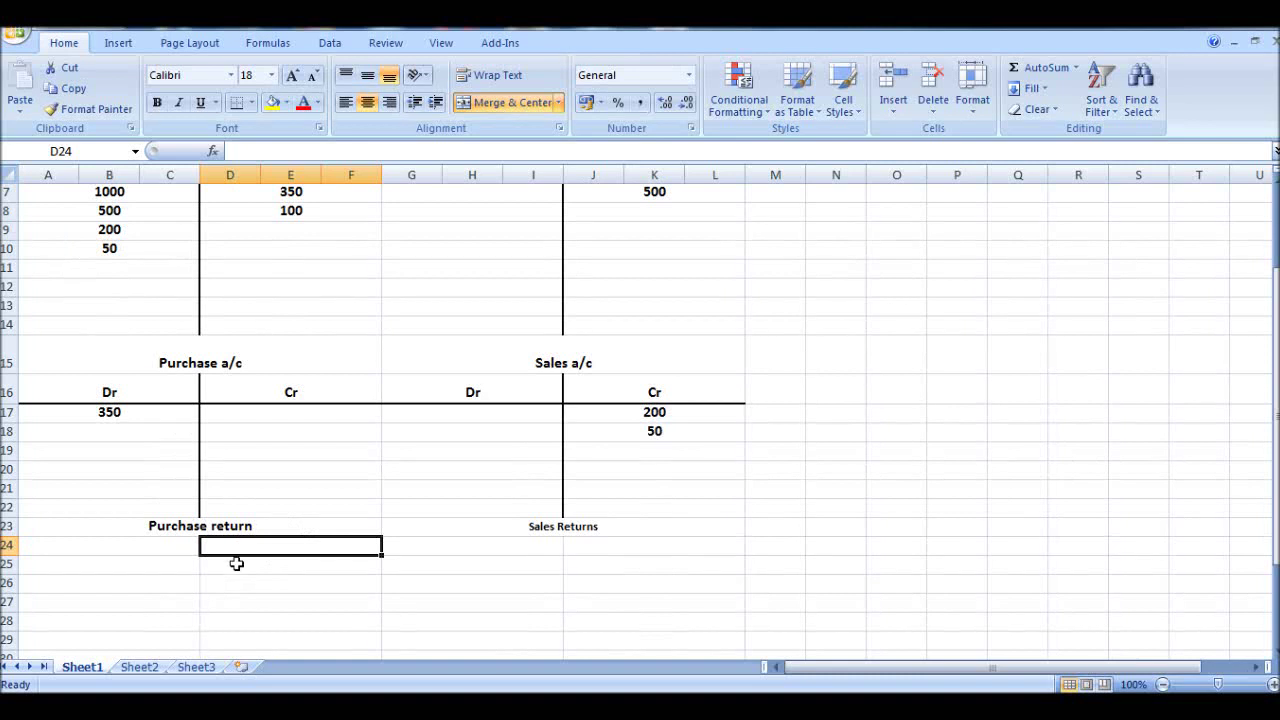
left_click(500, 545)
scroll(430, 430, "up", 2)
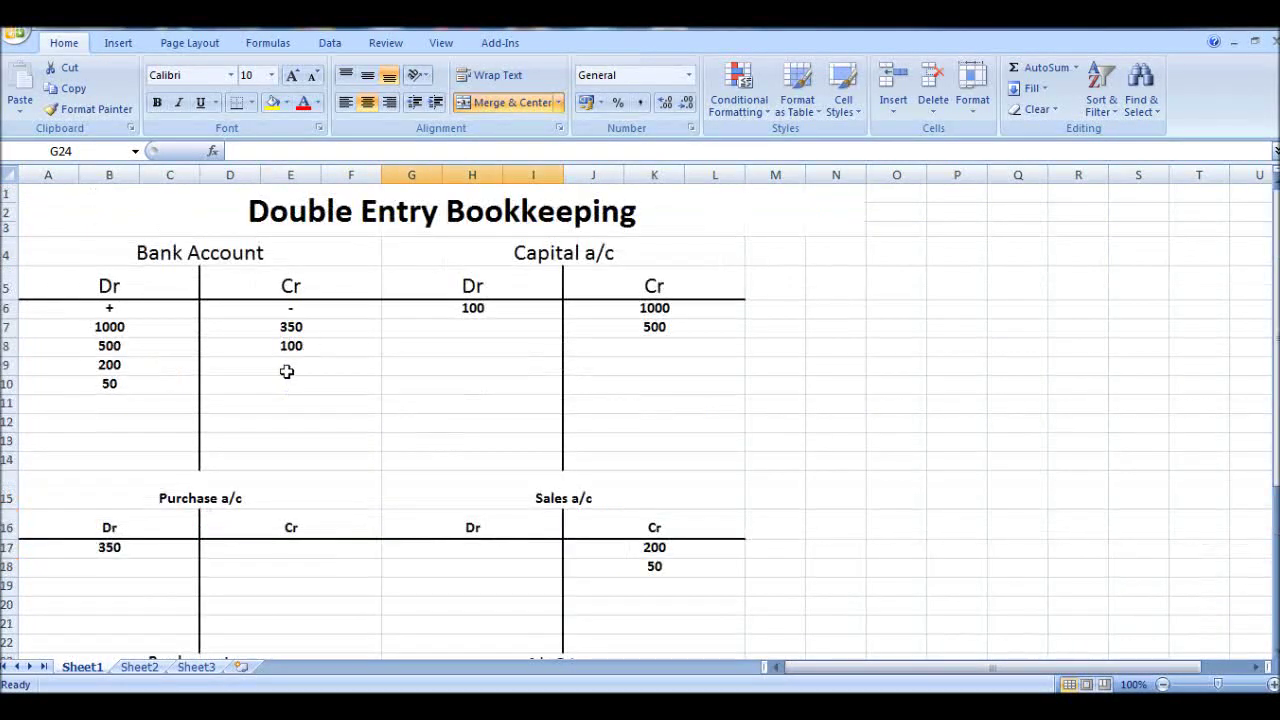
left_click(306, 368)
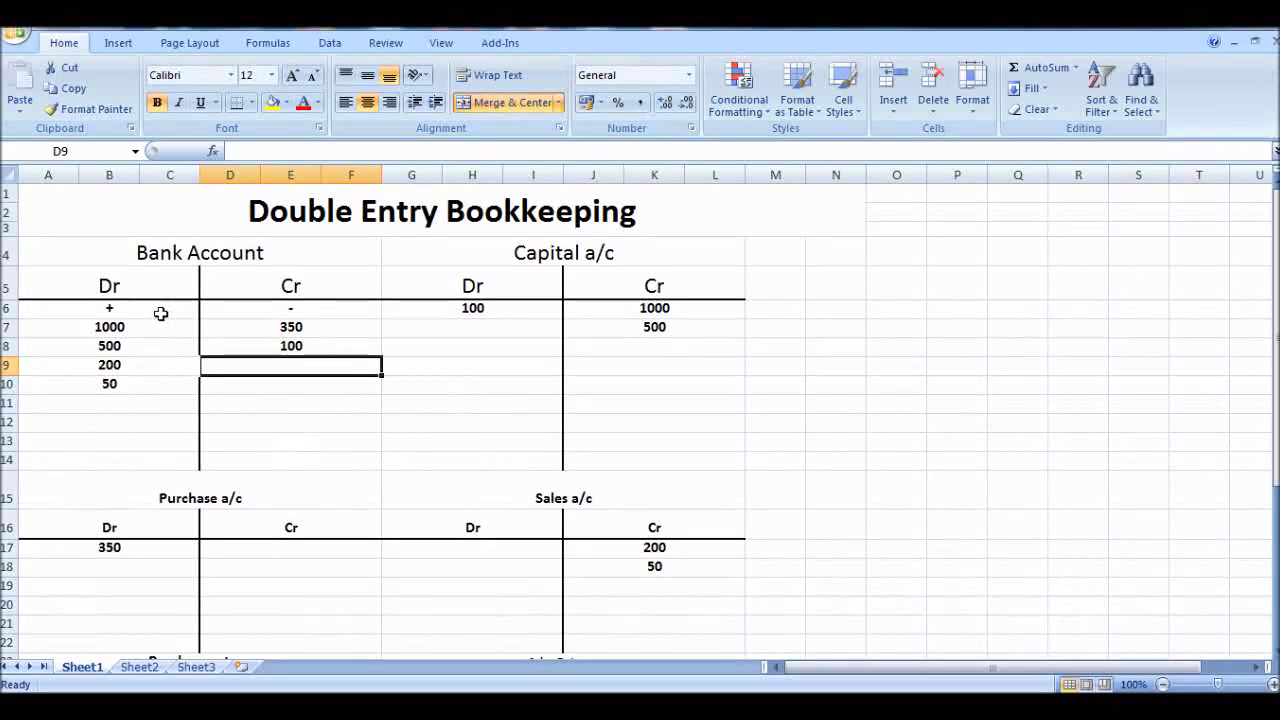
left_click(188, 252)
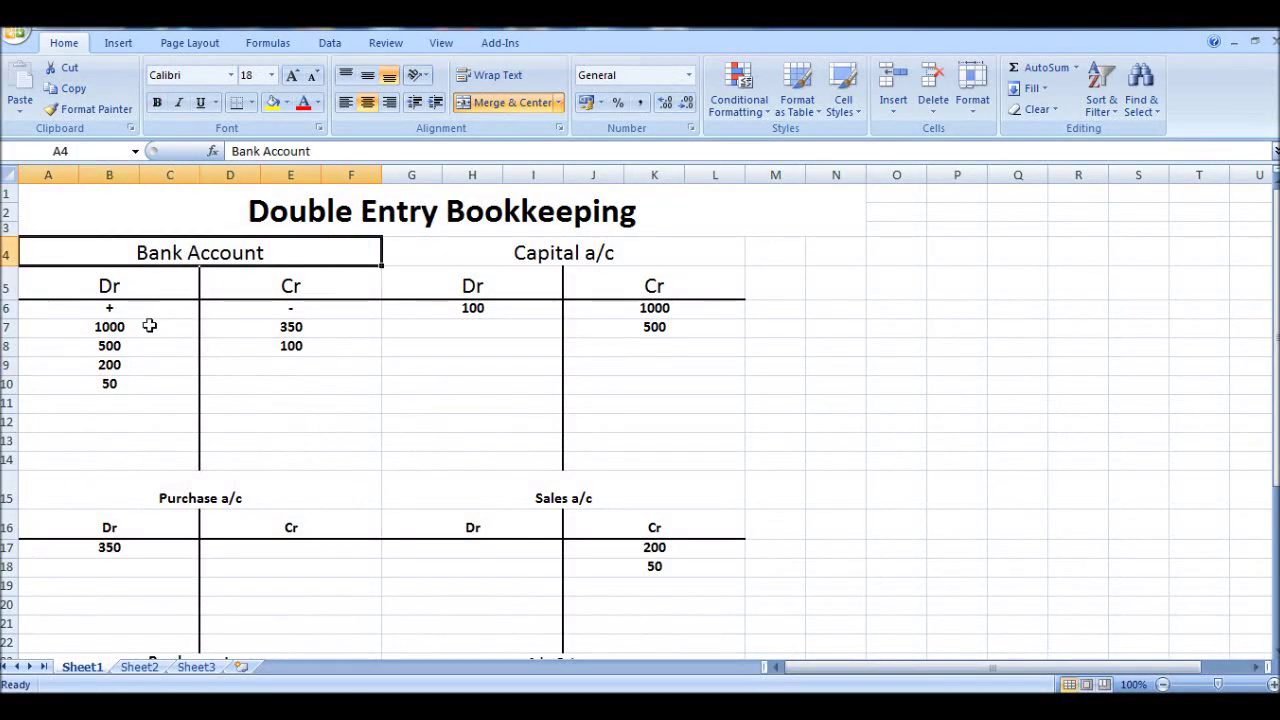
left_click(147, 309)
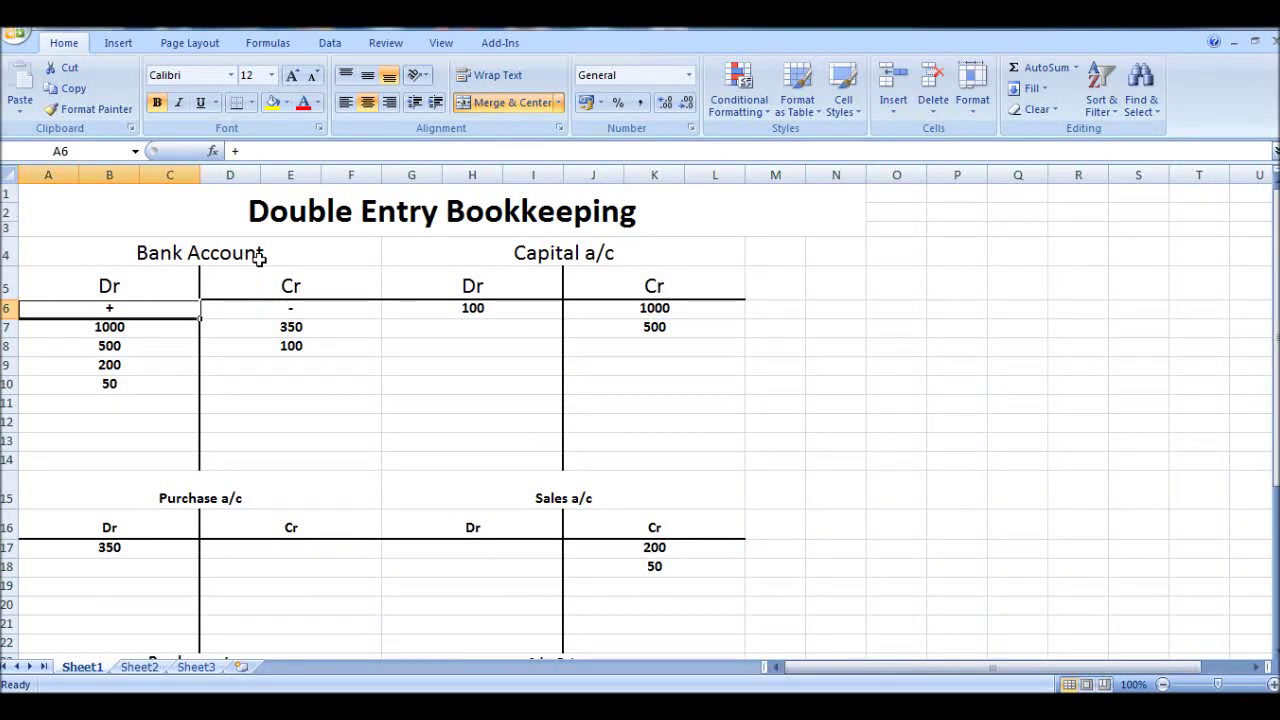
left_click(225, 245)
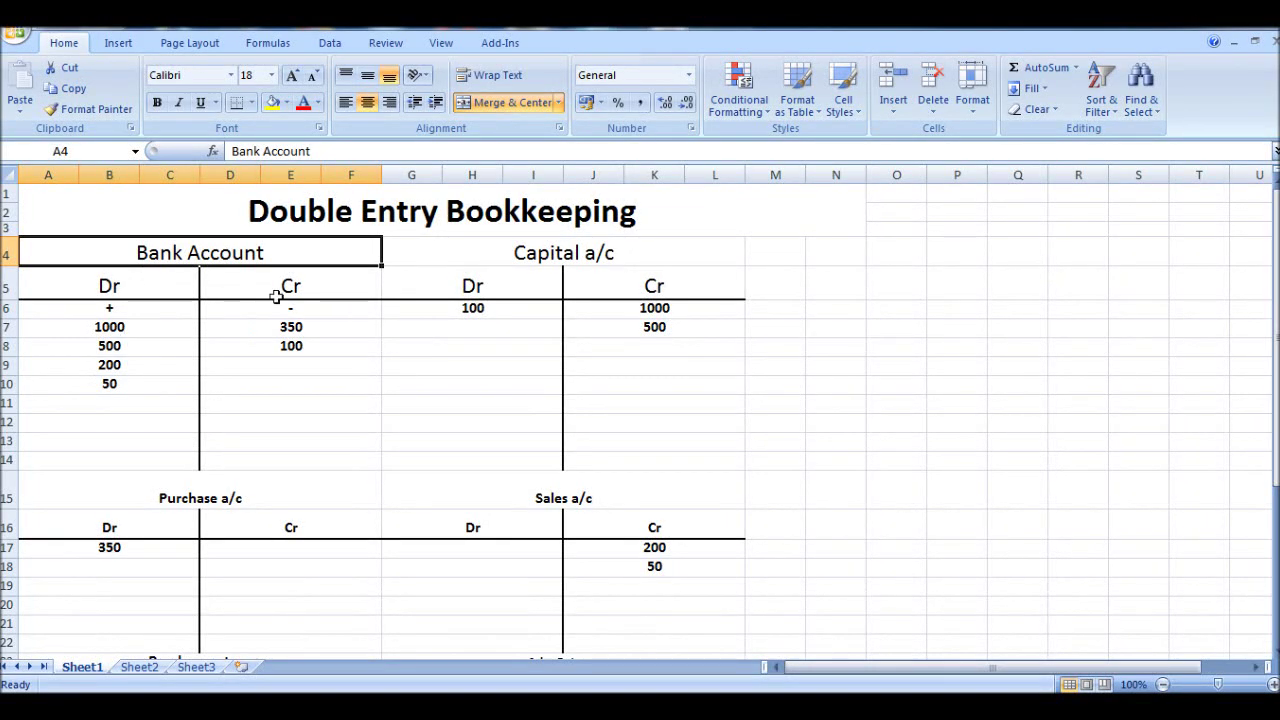
scroll(334, 323, "down", 1)
scroll(334, 323, "up", 1)
scroll(574, 366, "down", 2)
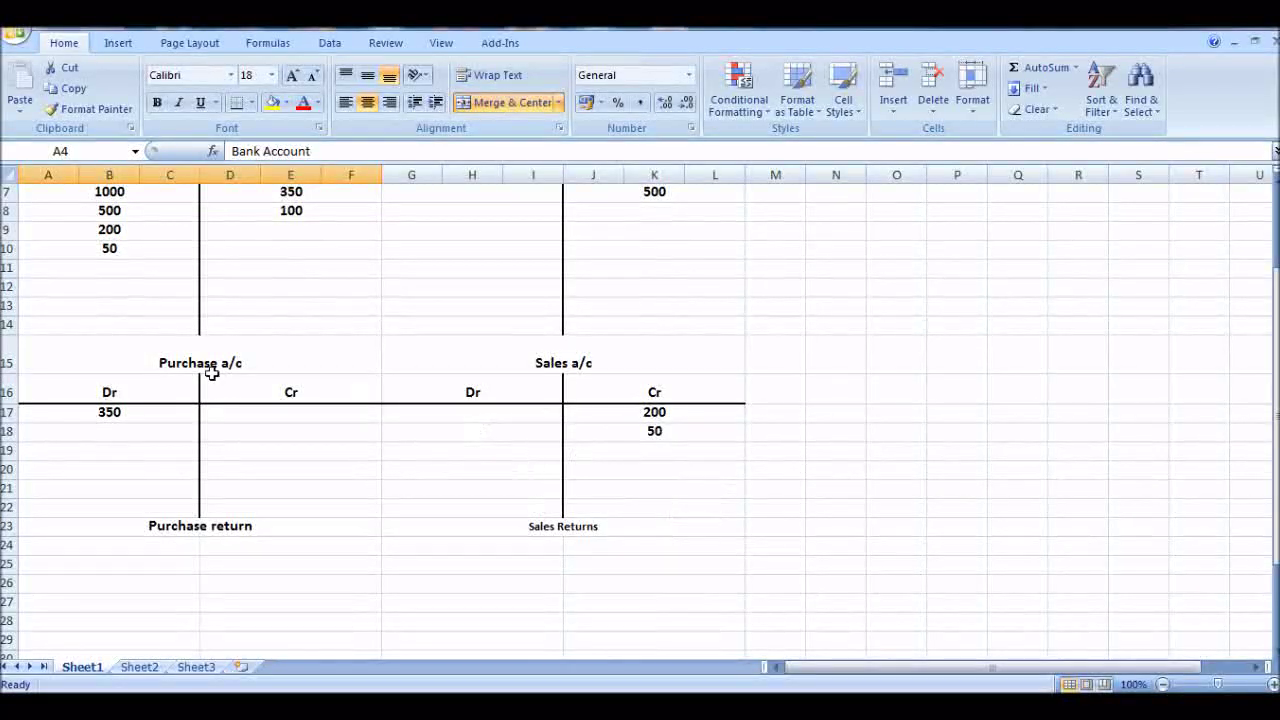
scroll(277, 494, "up", 2)
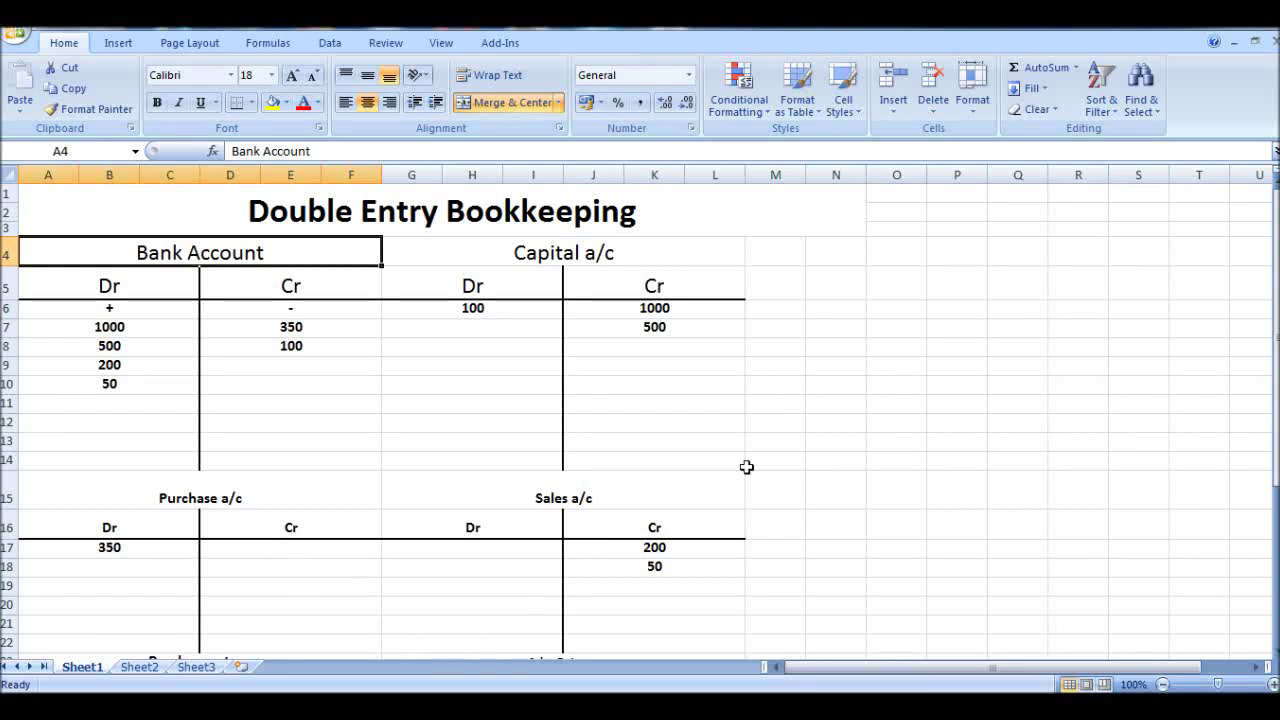
Enter the letters P, E and A in cells N4 to P4
left_click(842, 255)
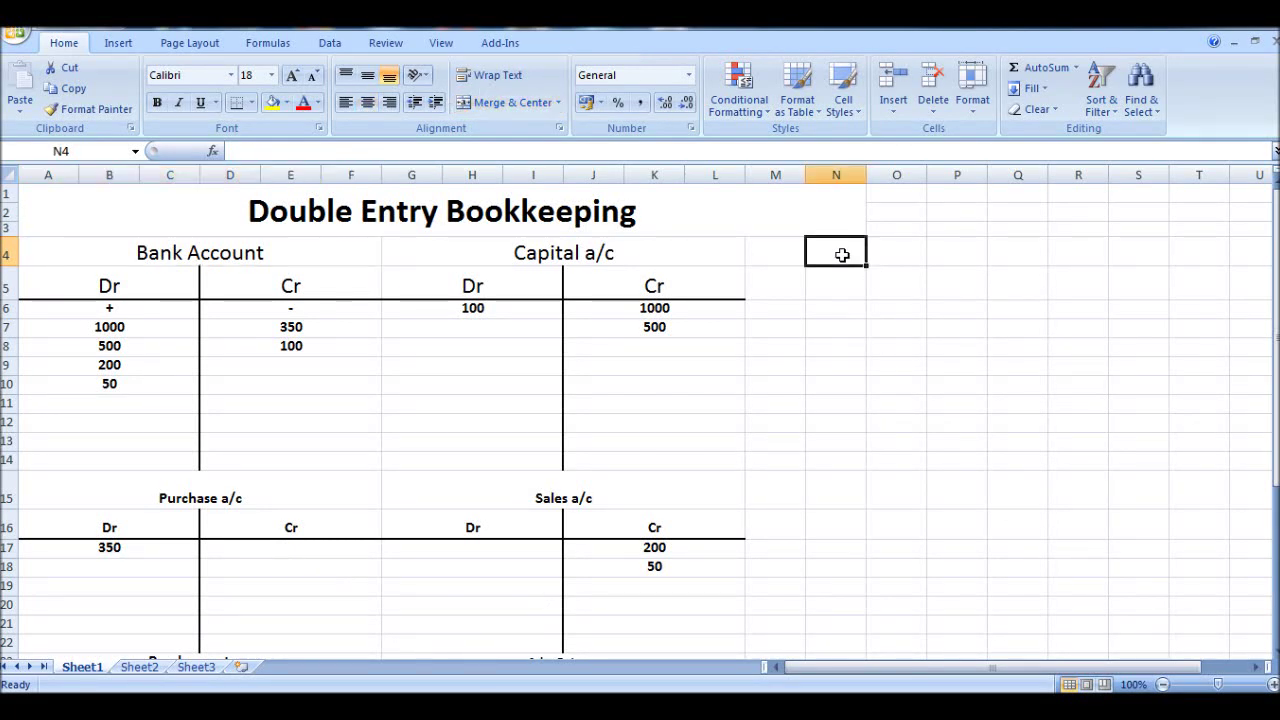
scroll(697, 340, "down", 6)
scroll(386, 409, "up", 6)
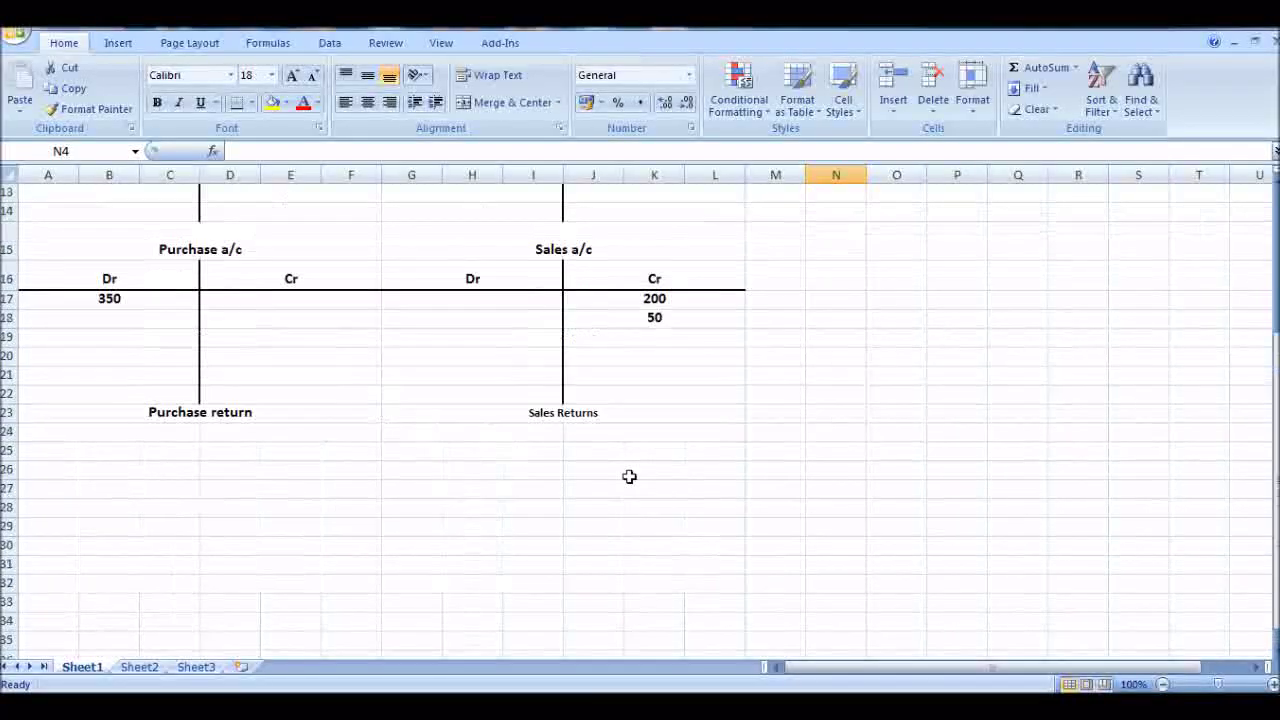
type("P")
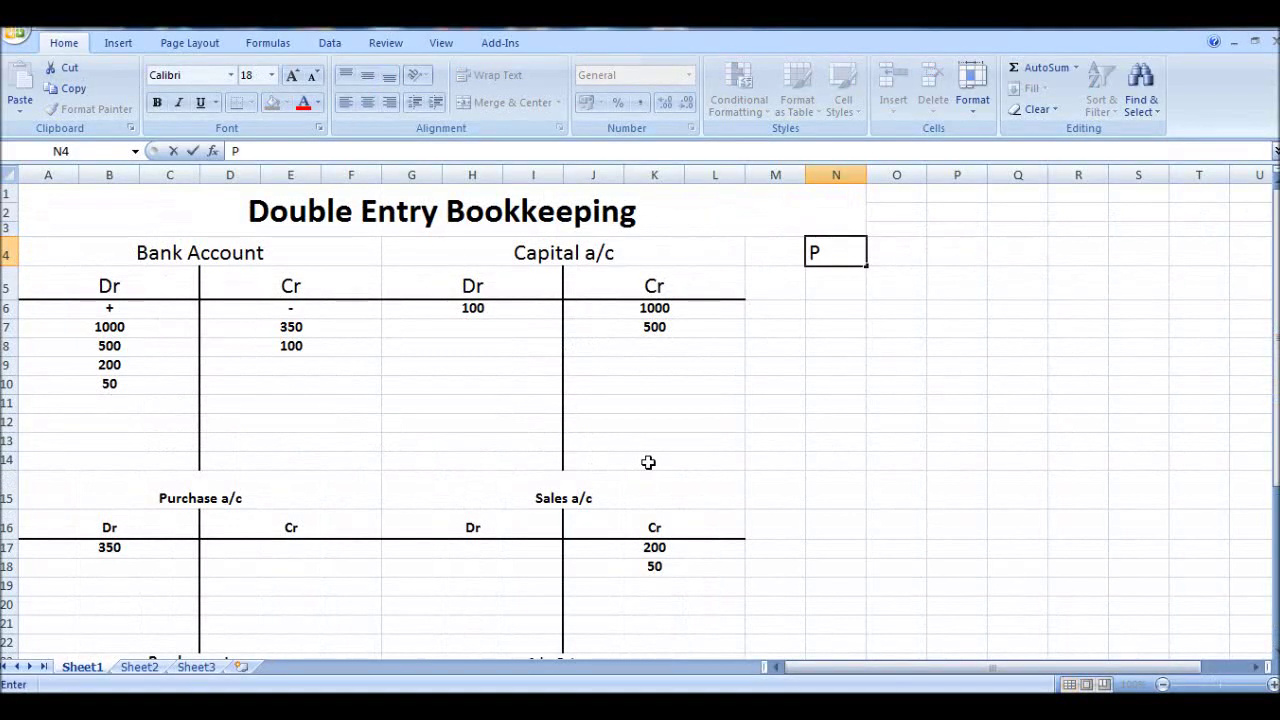
key("Tab")
type("E")
key("Tab")
type("A")
key("Tab")
Enter R, L and S in Q4 to S4, then select P2:P8 under the A
type("E")
key("BackSpace")
type("R")
key("Tab")
type("L")
key("Tab")
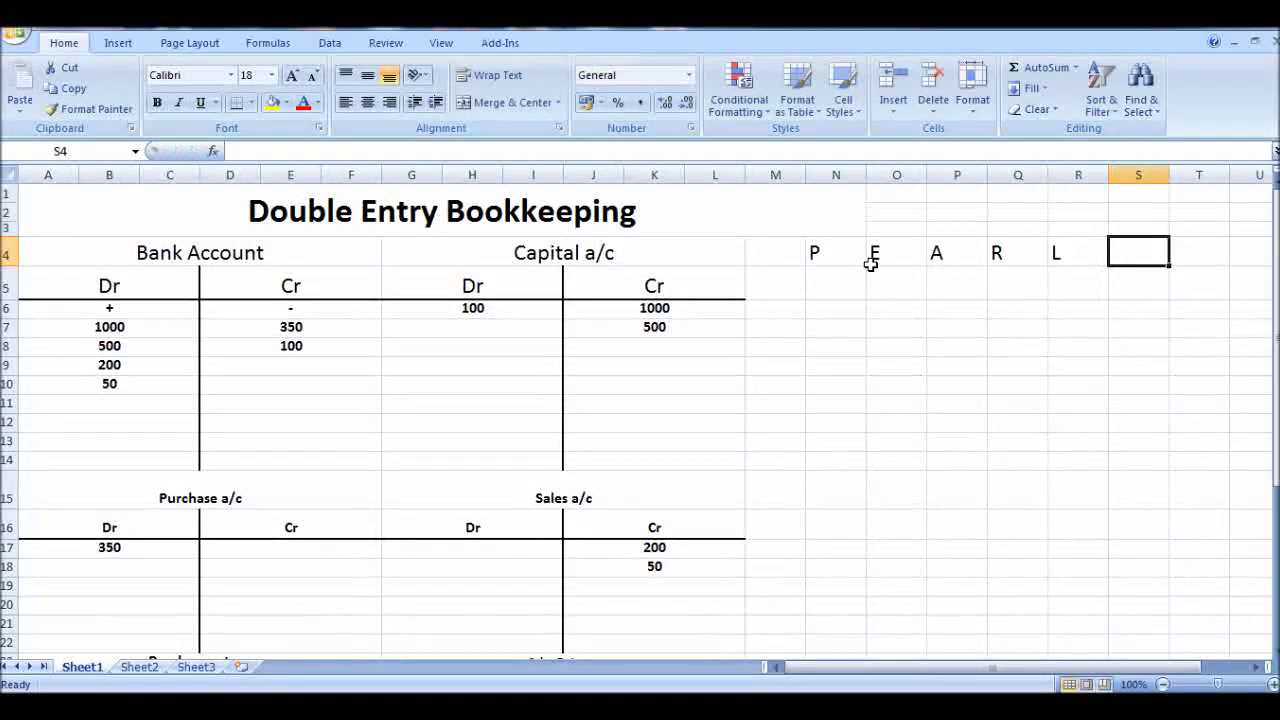
type("S#")
key("BackSpace")
left_click(873, 272)
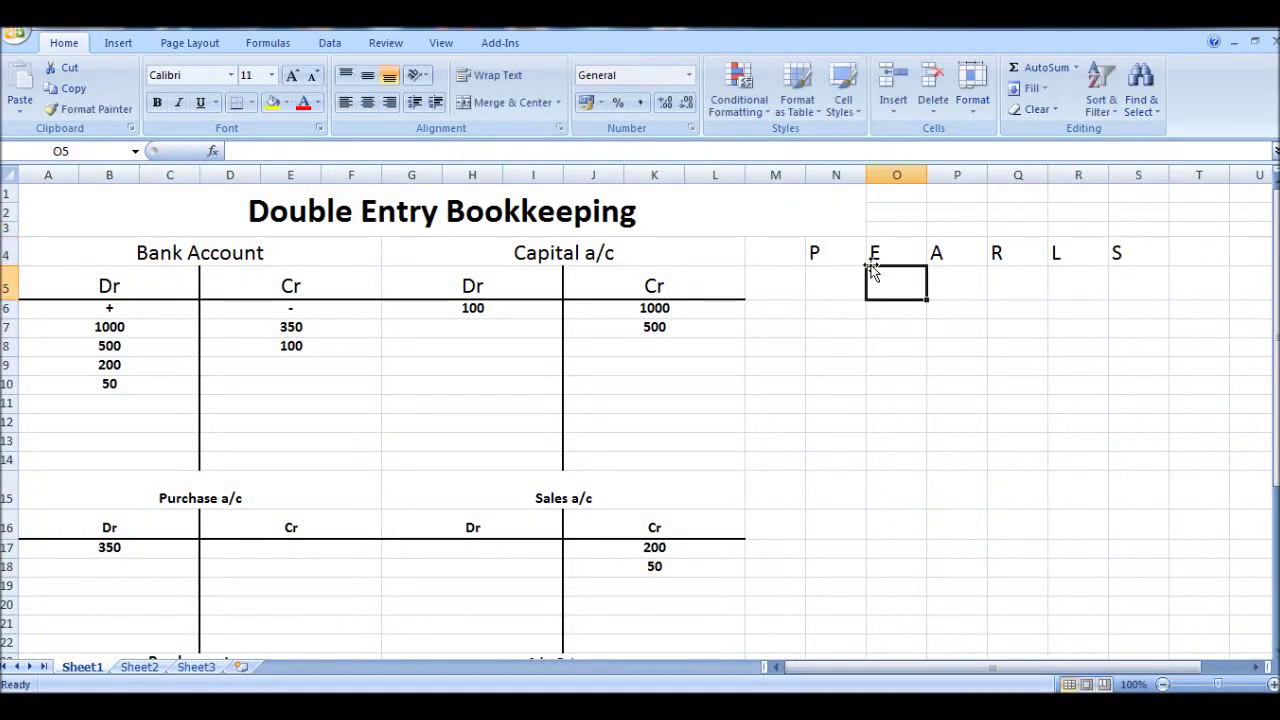
left_click_drag(952, 199, 957, 345)
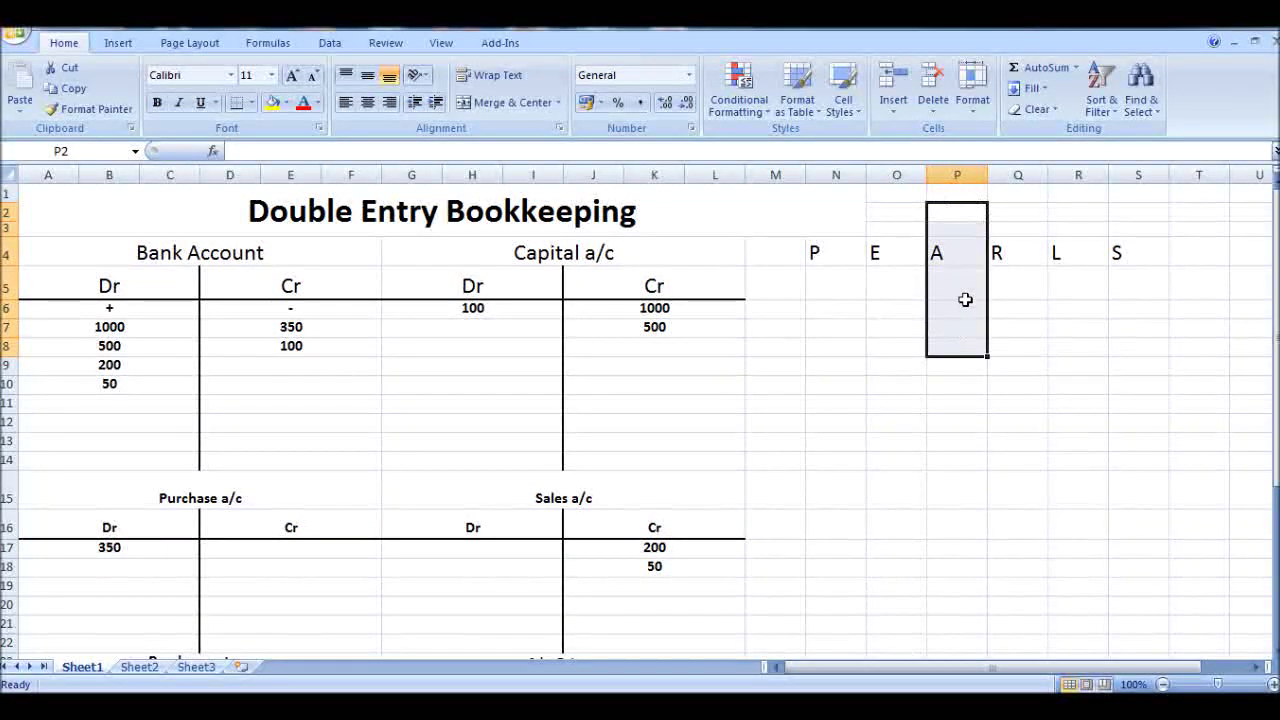
Give P2:P8 a medium solid right border via Format Cells, splitting PEARLS after A
right_click(966, 297)
left_click(1032, 527)
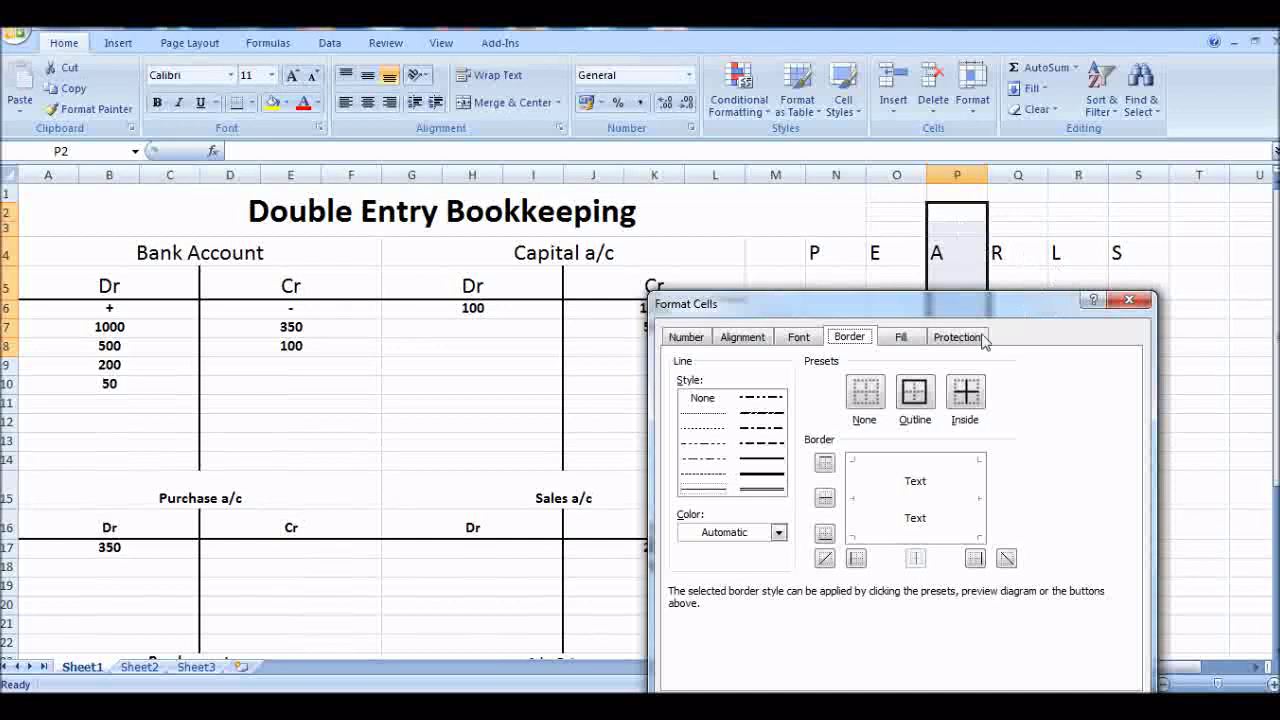
left_click(779, 460)
left_click(978, 472)
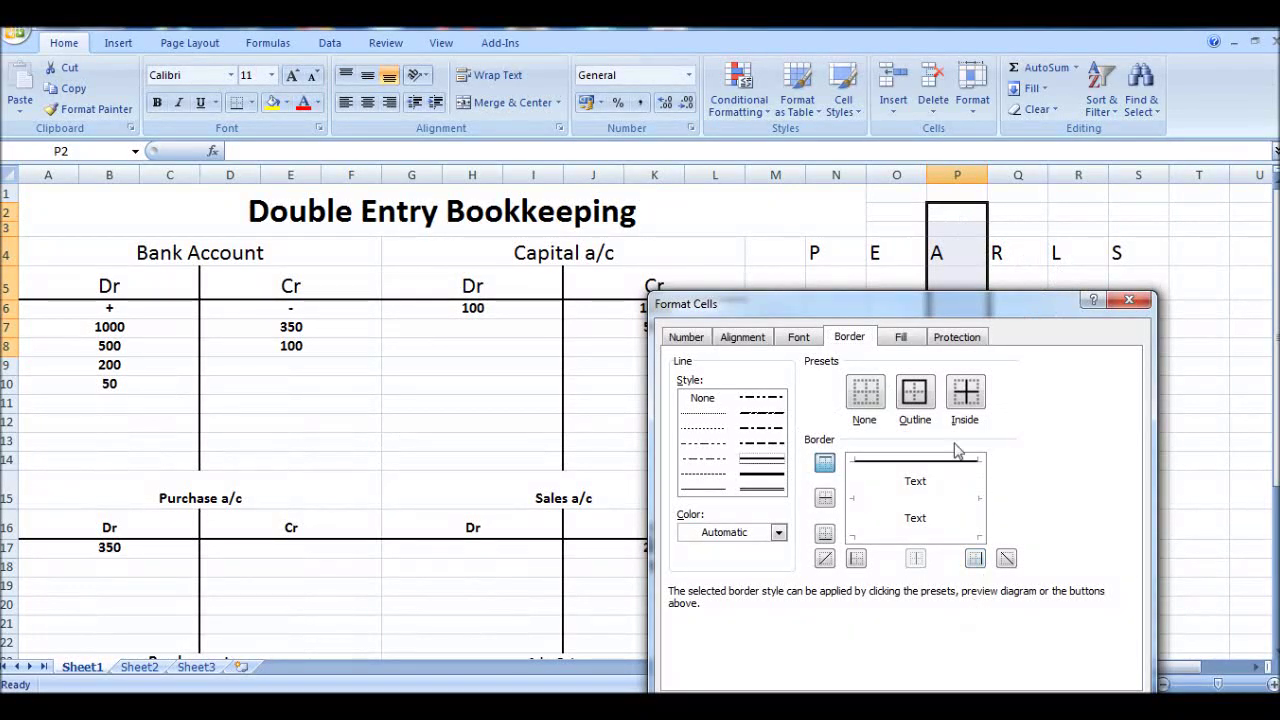
left_click(957, 466)
left_click(979, 472)
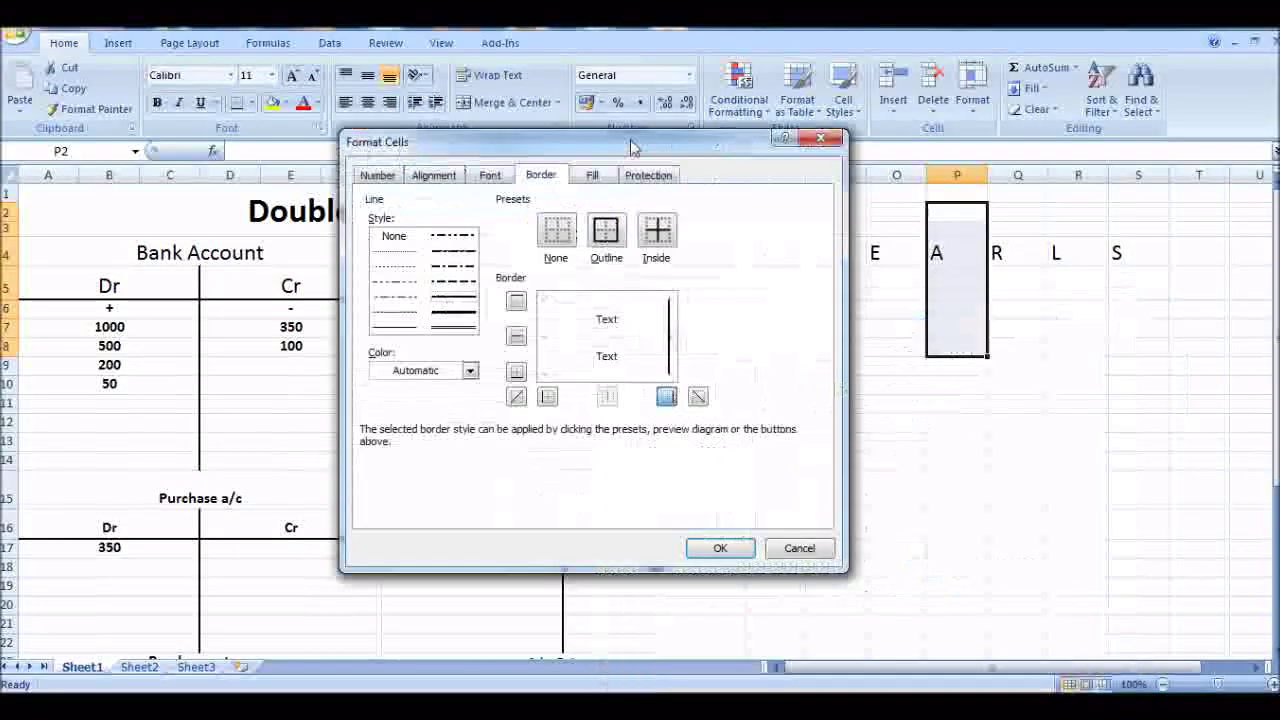
left_click(719, 545)
left_click(892, 344)
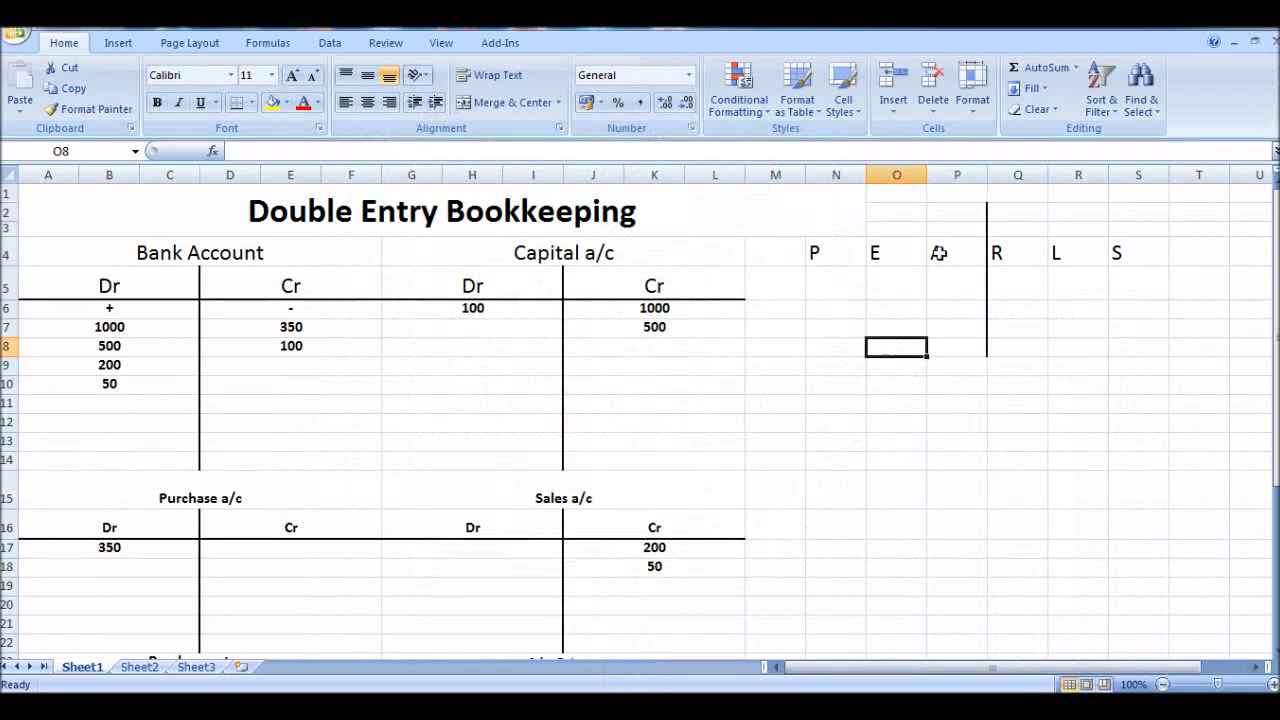
Type the heading DR in O3 and CR in R3
left_click(916, 228)
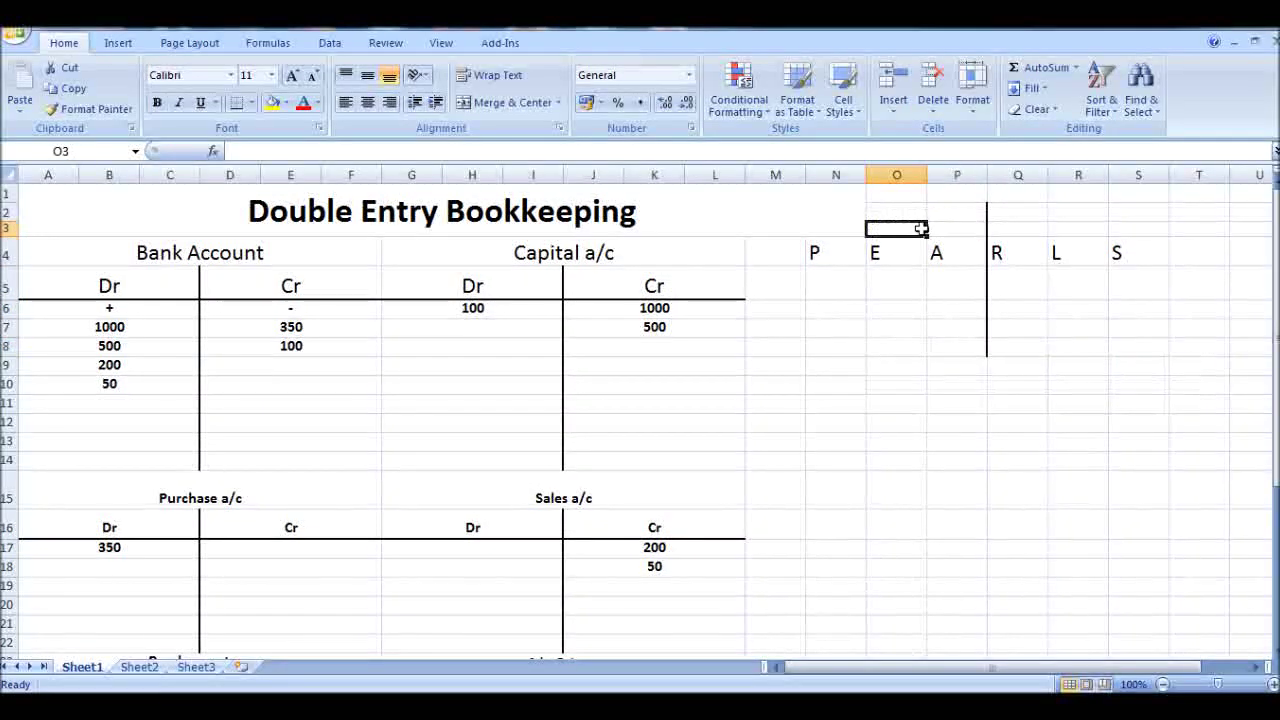
type("DRQQQ")
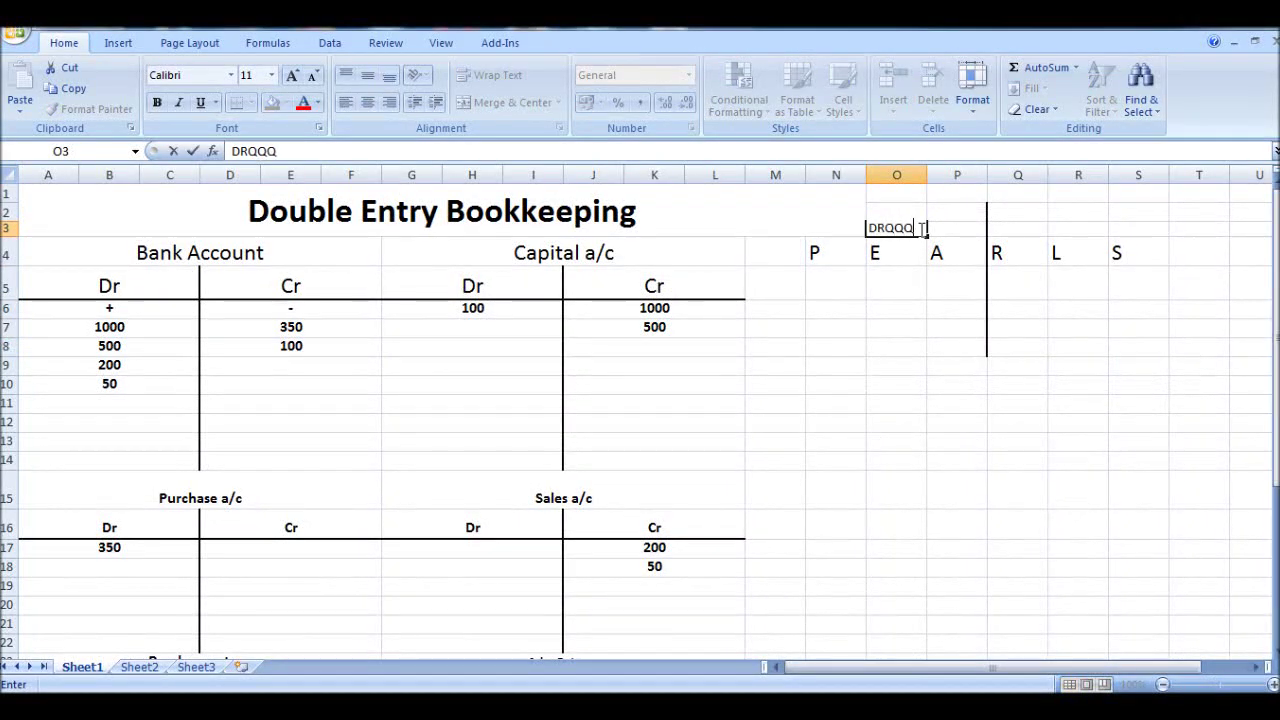
key("BackSpace")
key("BackSpace")
key("Right")
key("Right")
key("Right")
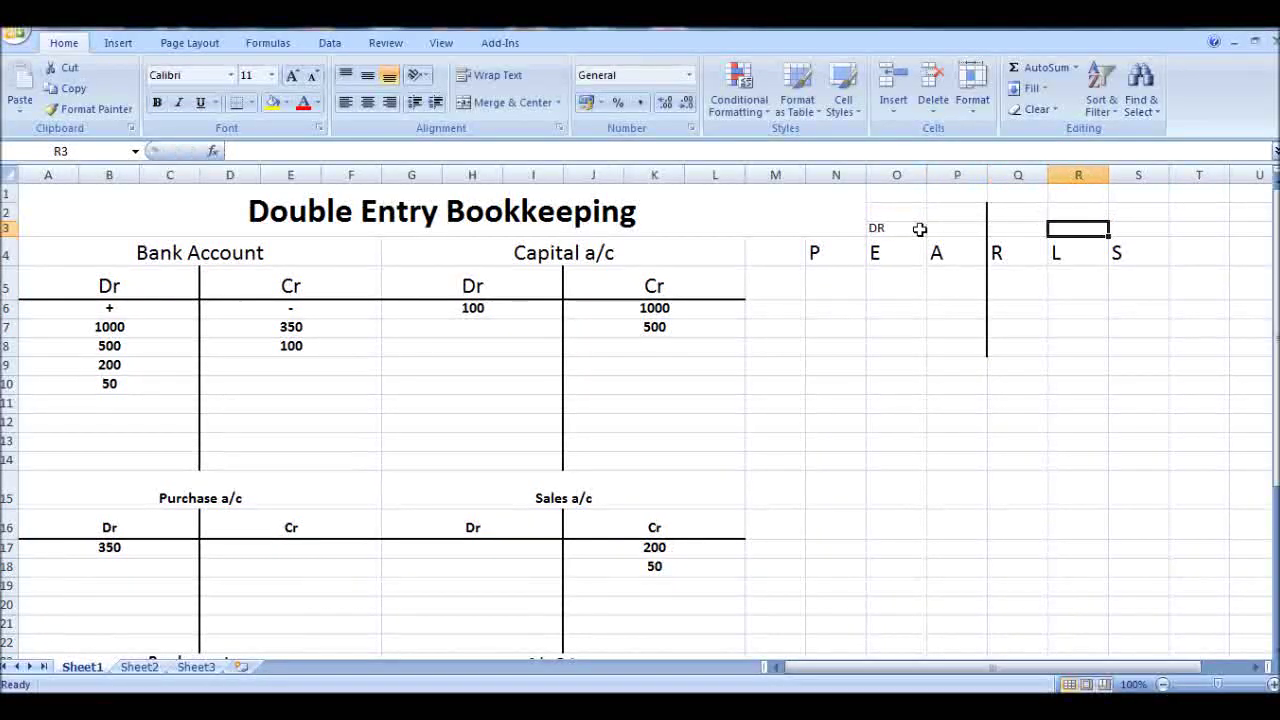
type("CR")
key("Down")
key("Left")
key("Left")
key("Left")
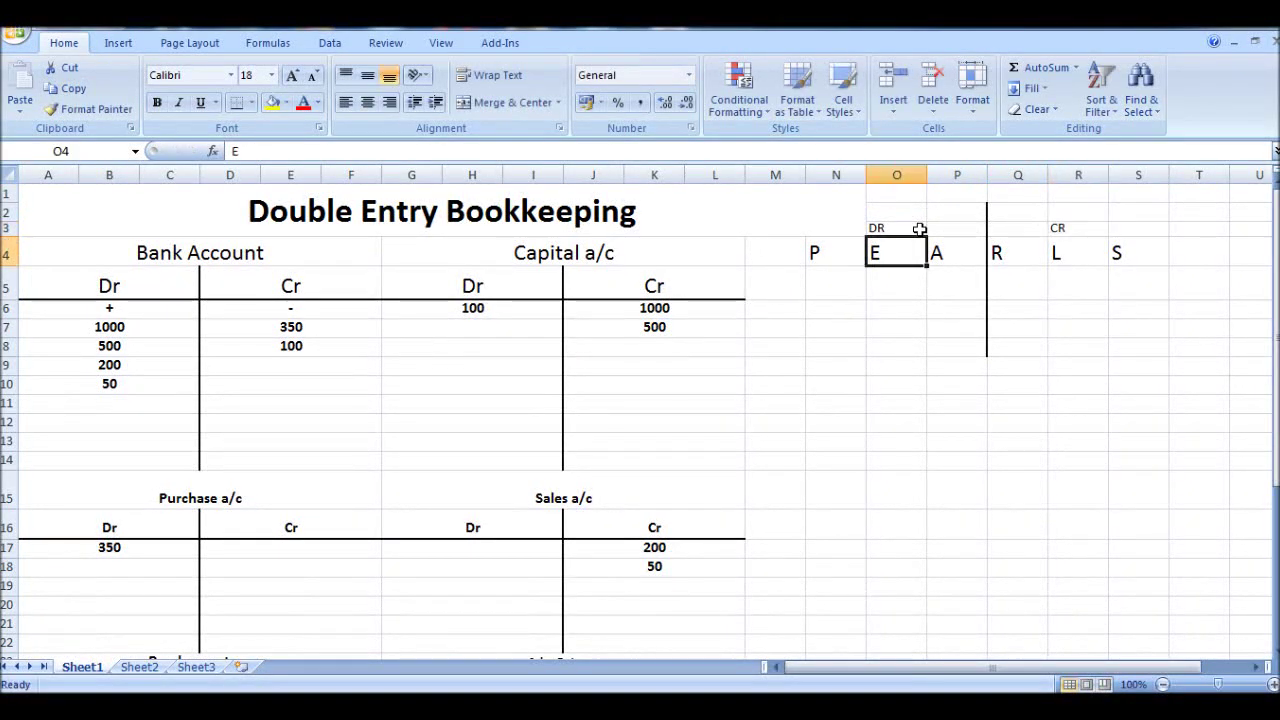
Select the row 5 cells under P, E, A, R, L and S in turn
left_click(829, 283)
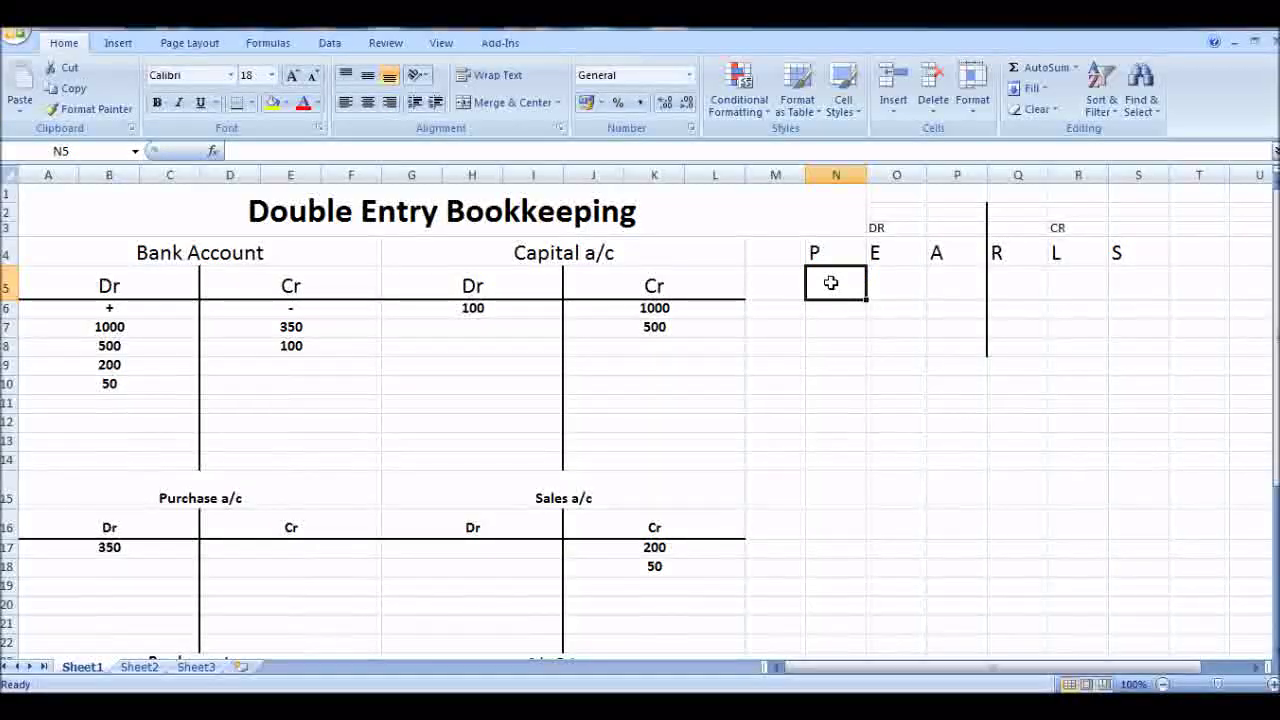
left_click(899, 283)
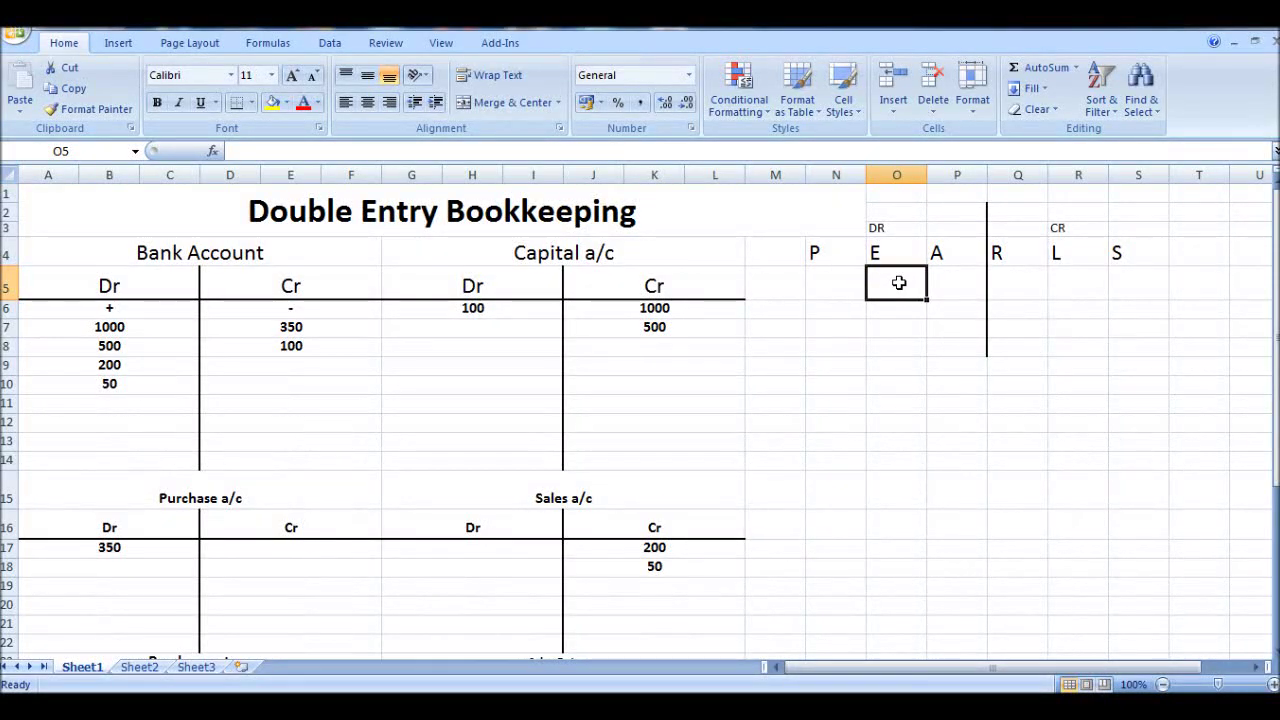
left_click(962, 287)
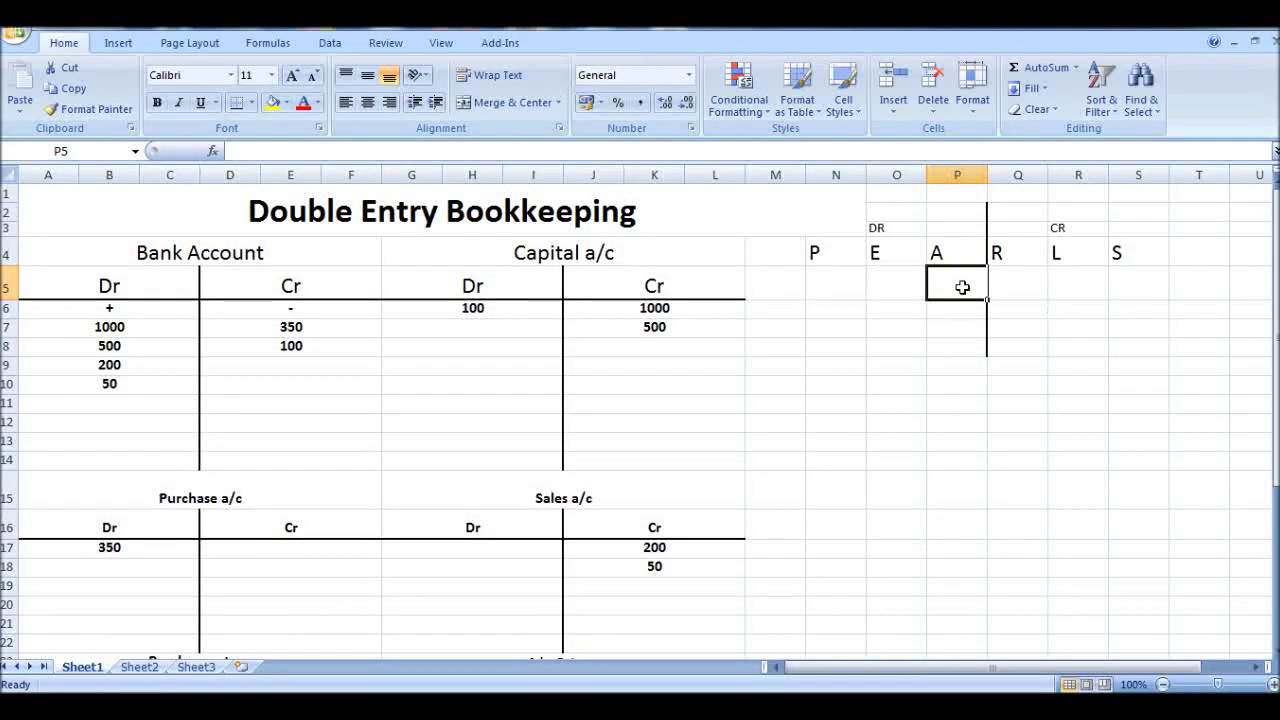
left_click(1032, 274)
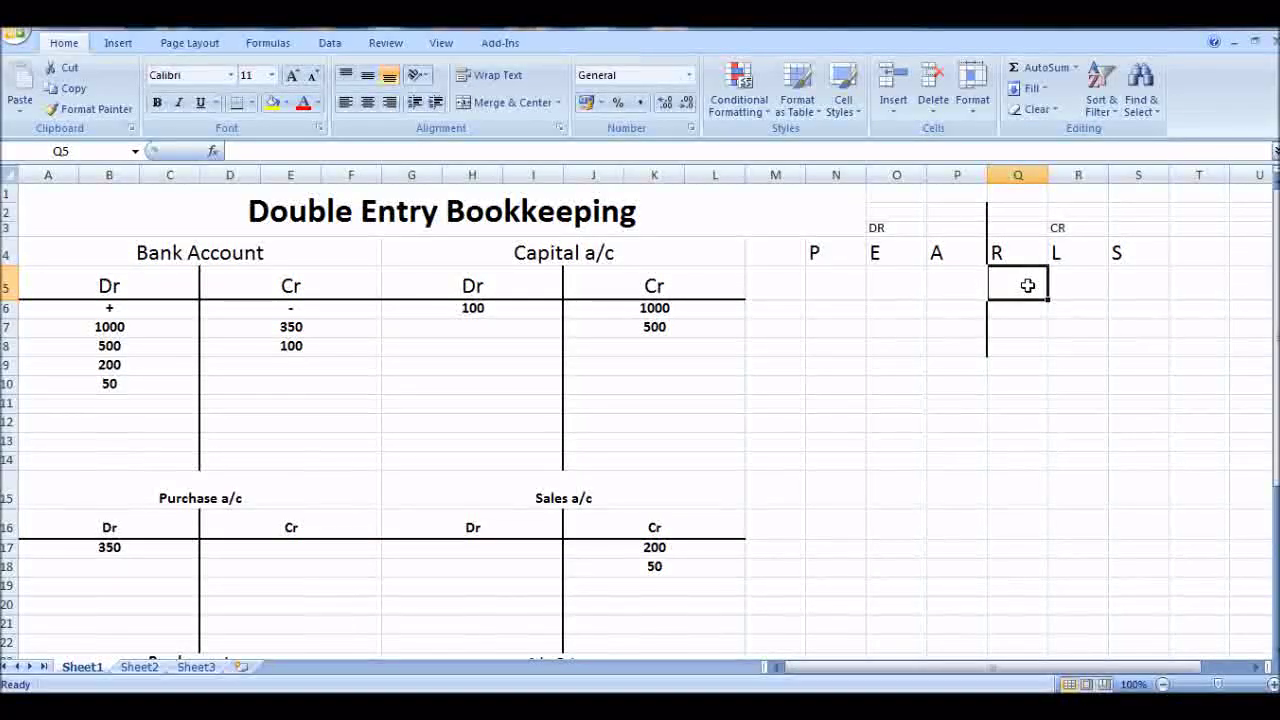
left_click(1080, 284)
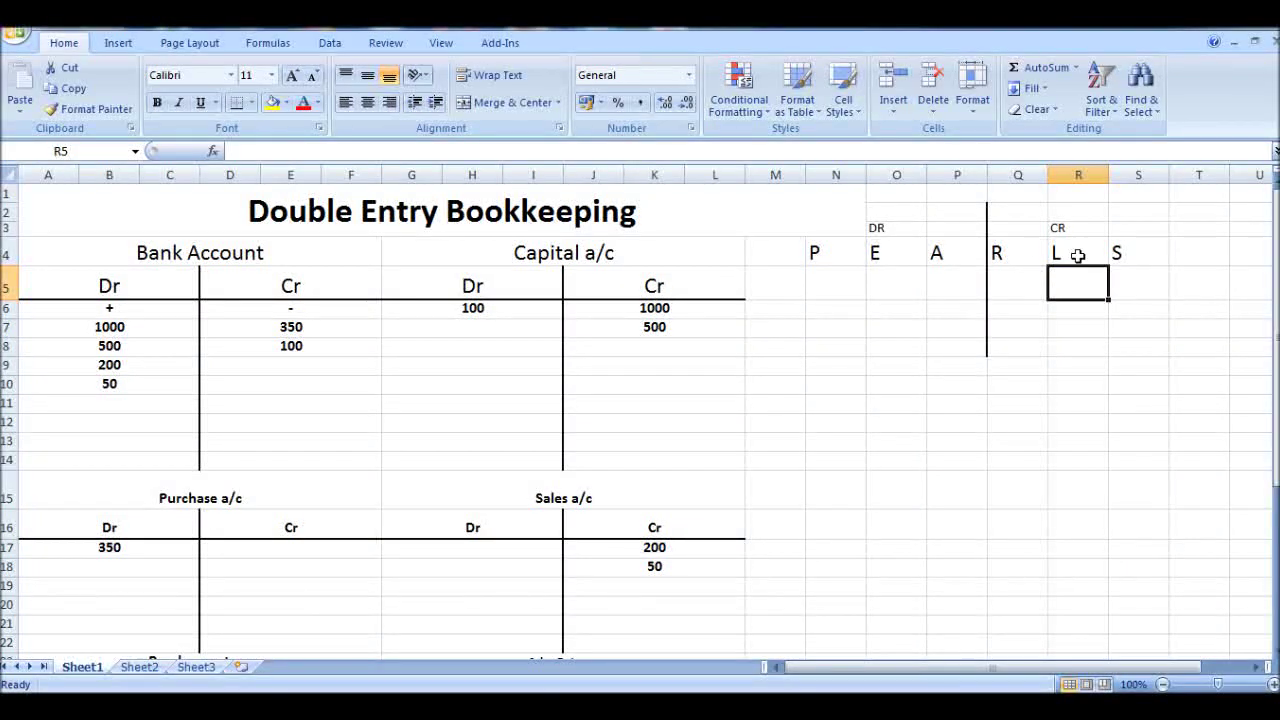
left_click(1124, 278)
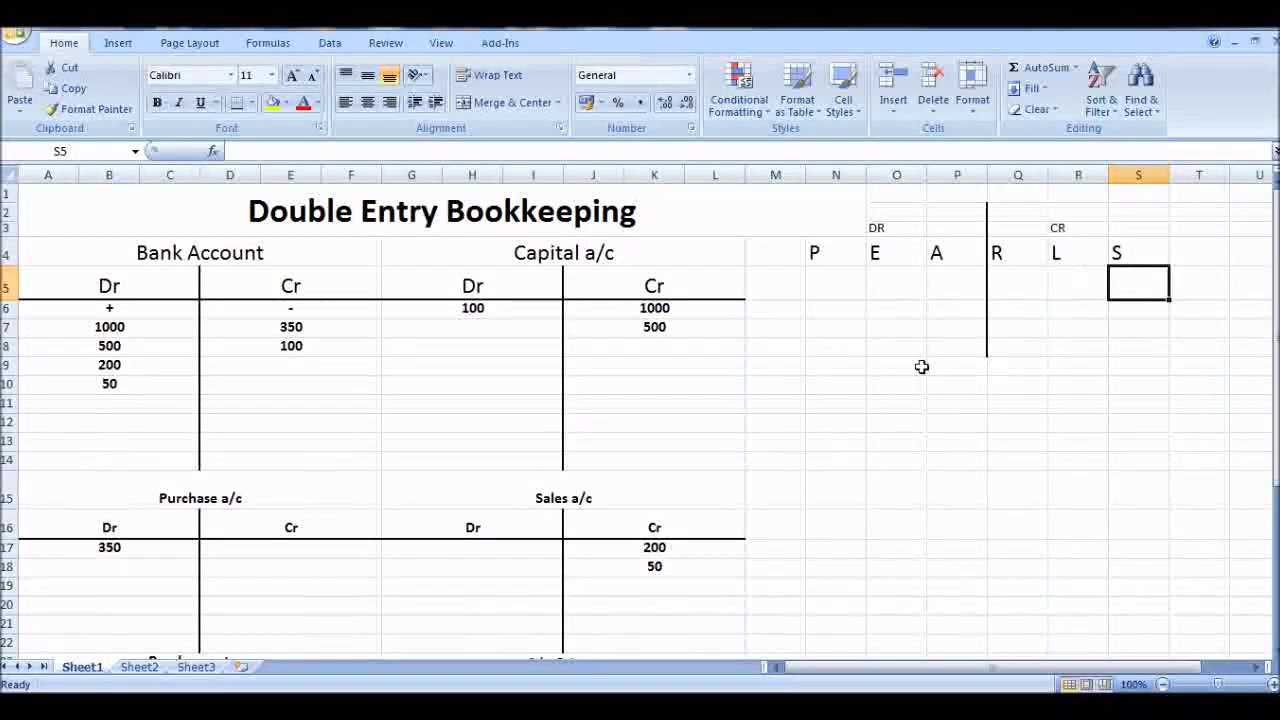
left_click(828, 269)
scroll(866, 289, "down", 1)
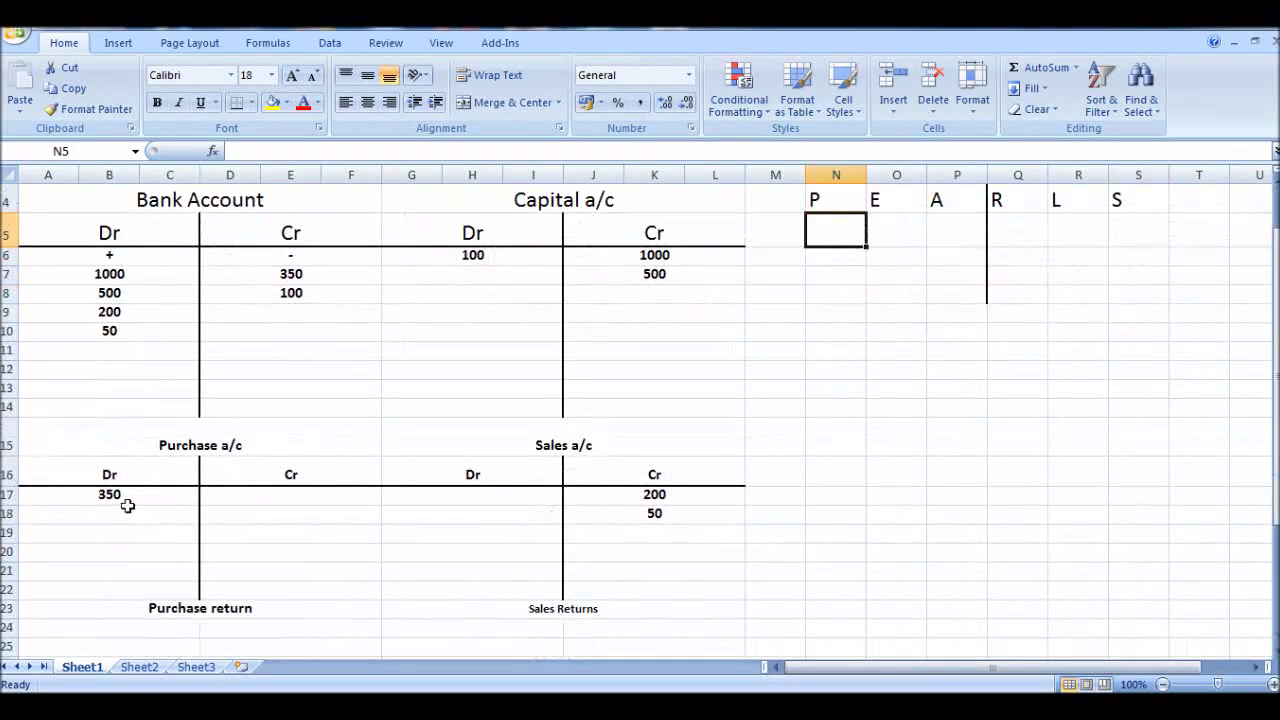
left_click(129, 495)
scroll(152, 480, "up", 1)
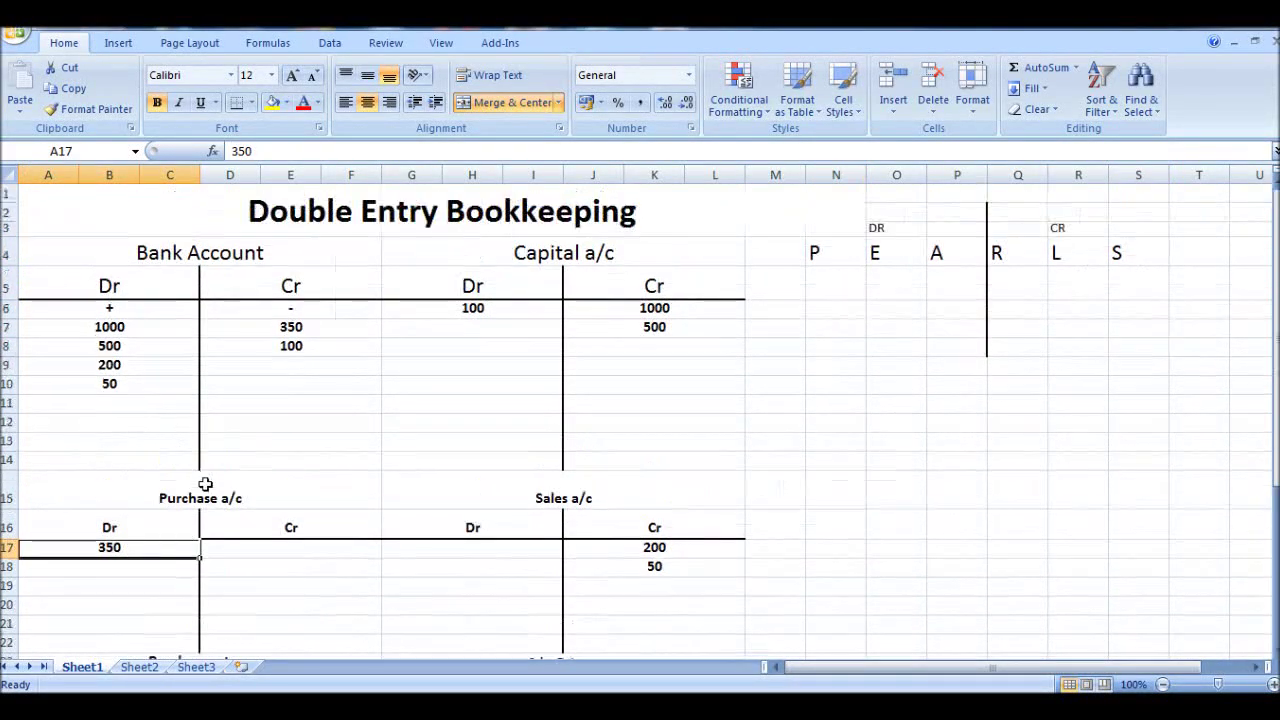
left_click(872, 252)
scroll(103, 496, "down", 3)
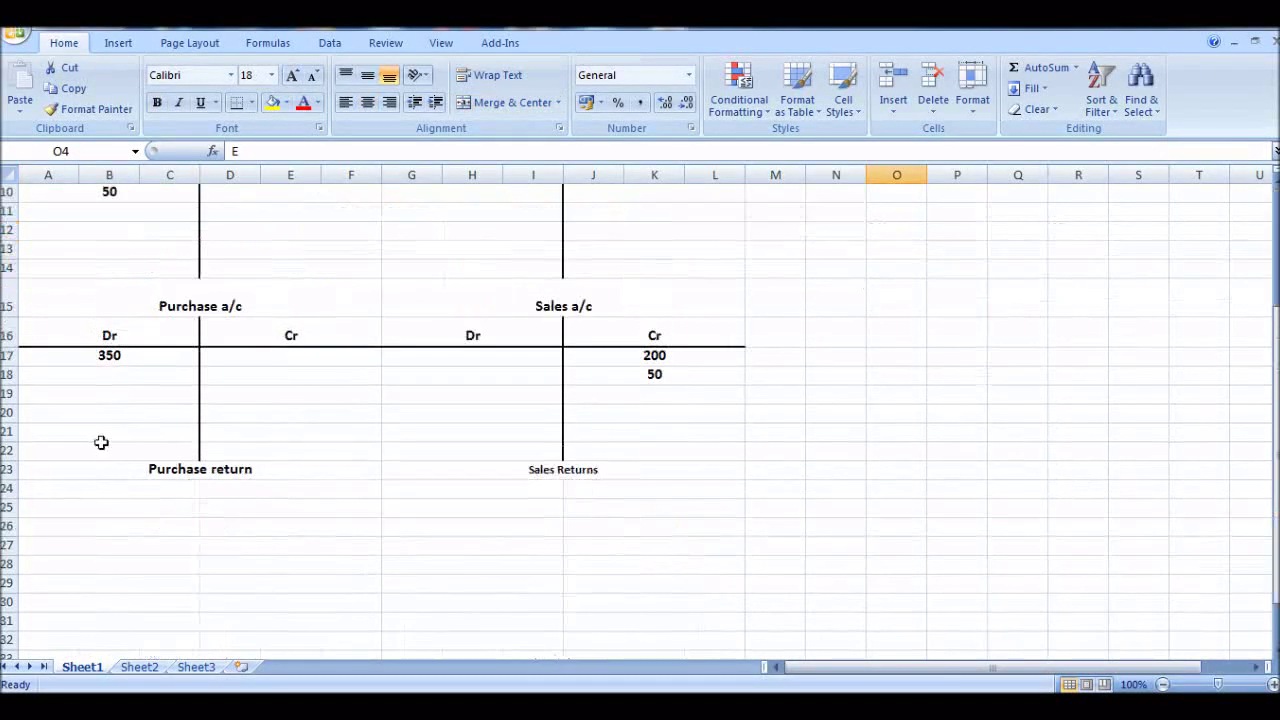
scroll(201, 338, "up", 1)
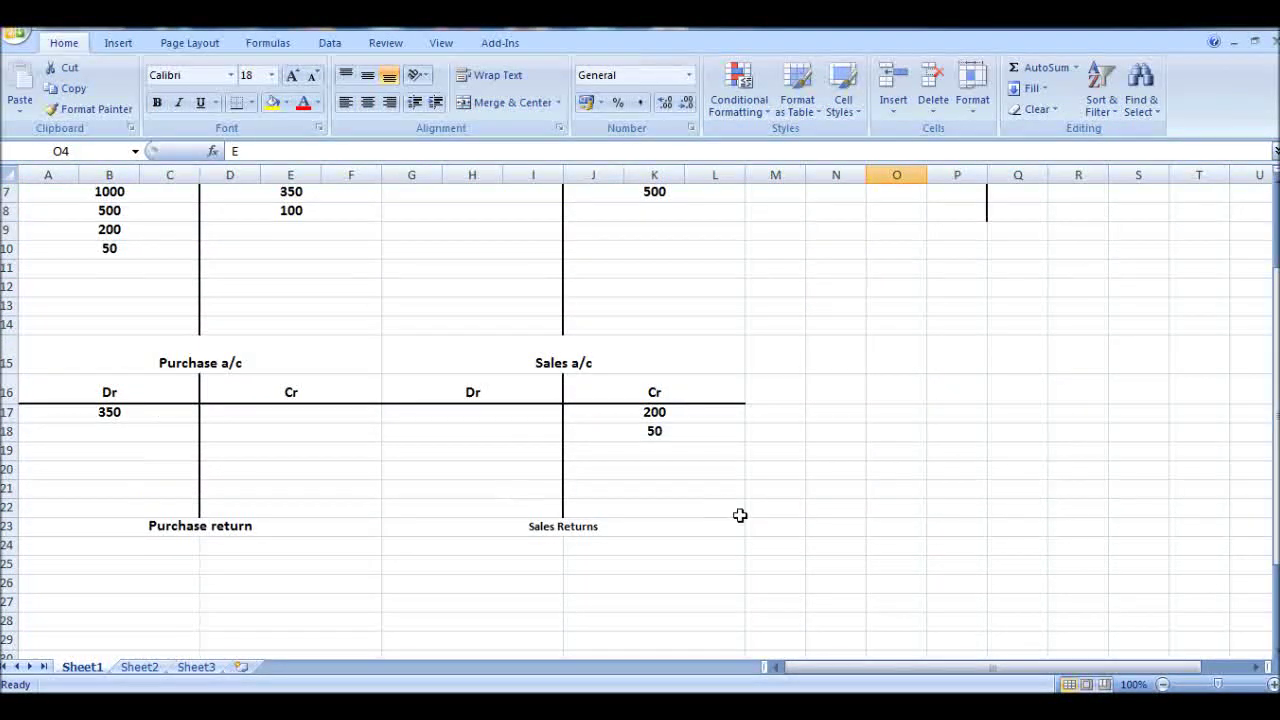
scroll(740, 517, "up", 2)
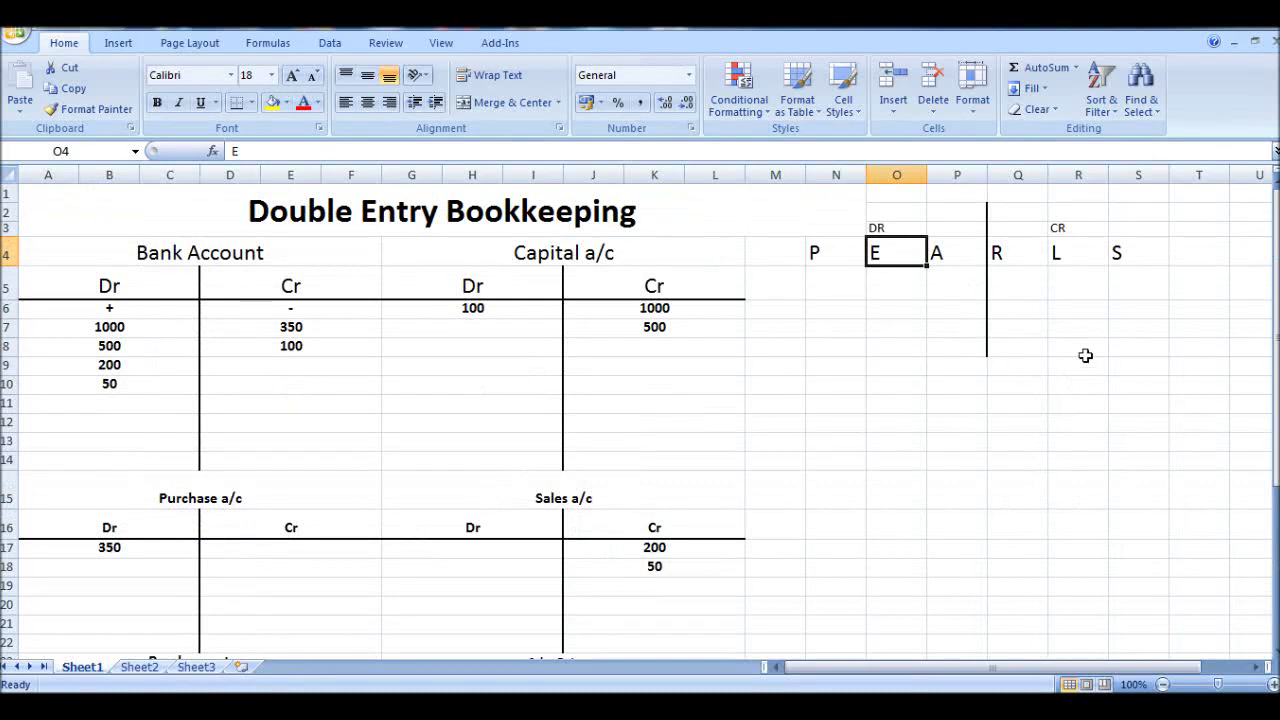
left_click(945, 256)
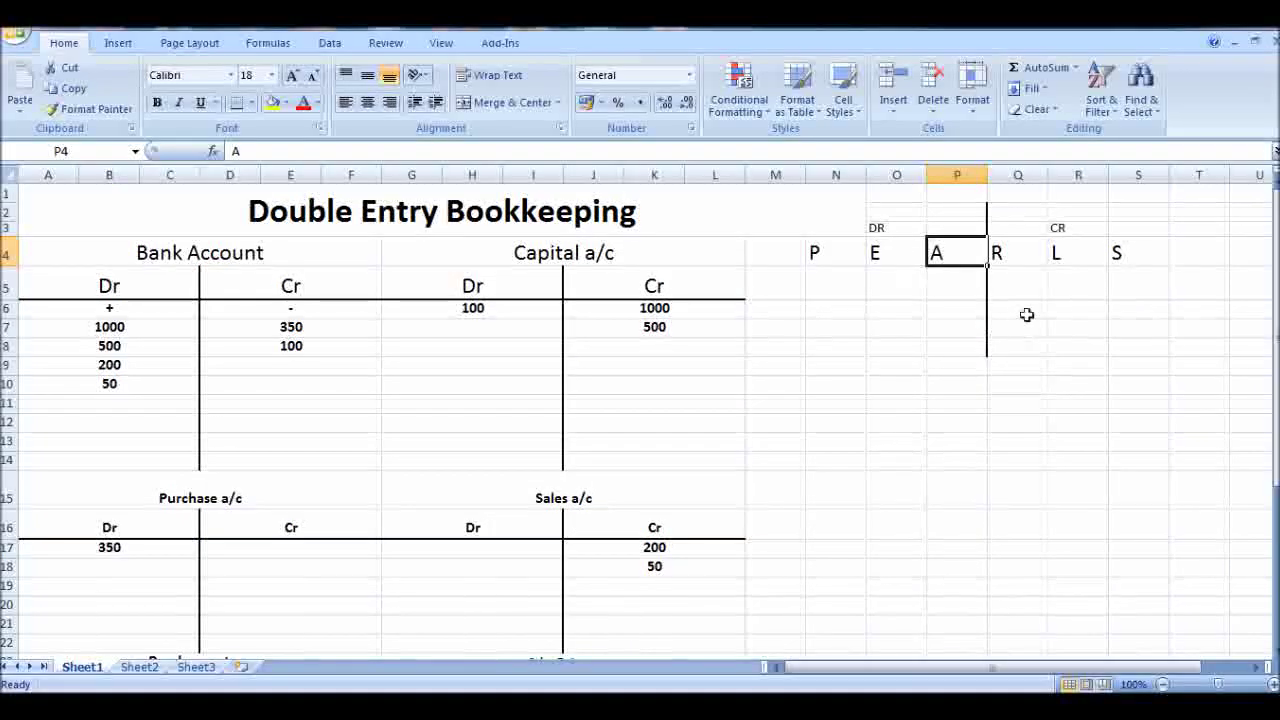
left_click(283, 366)
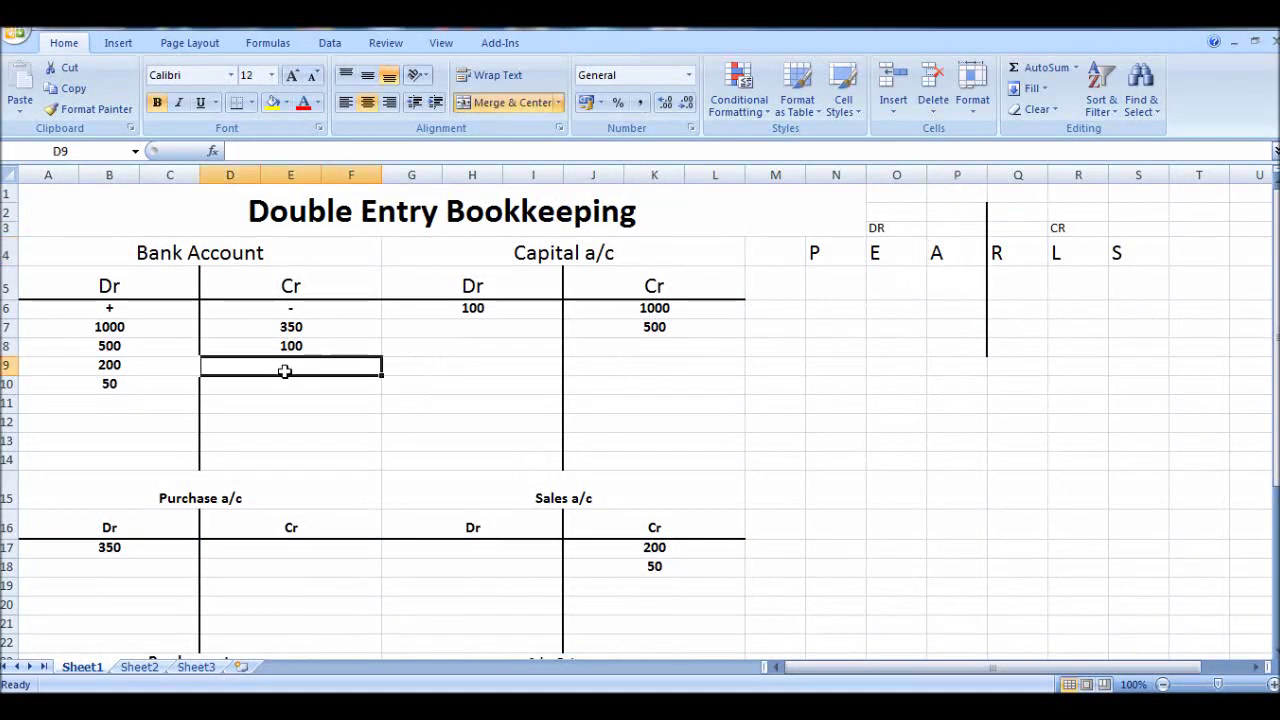
scroll(272, 515, "down", 4)
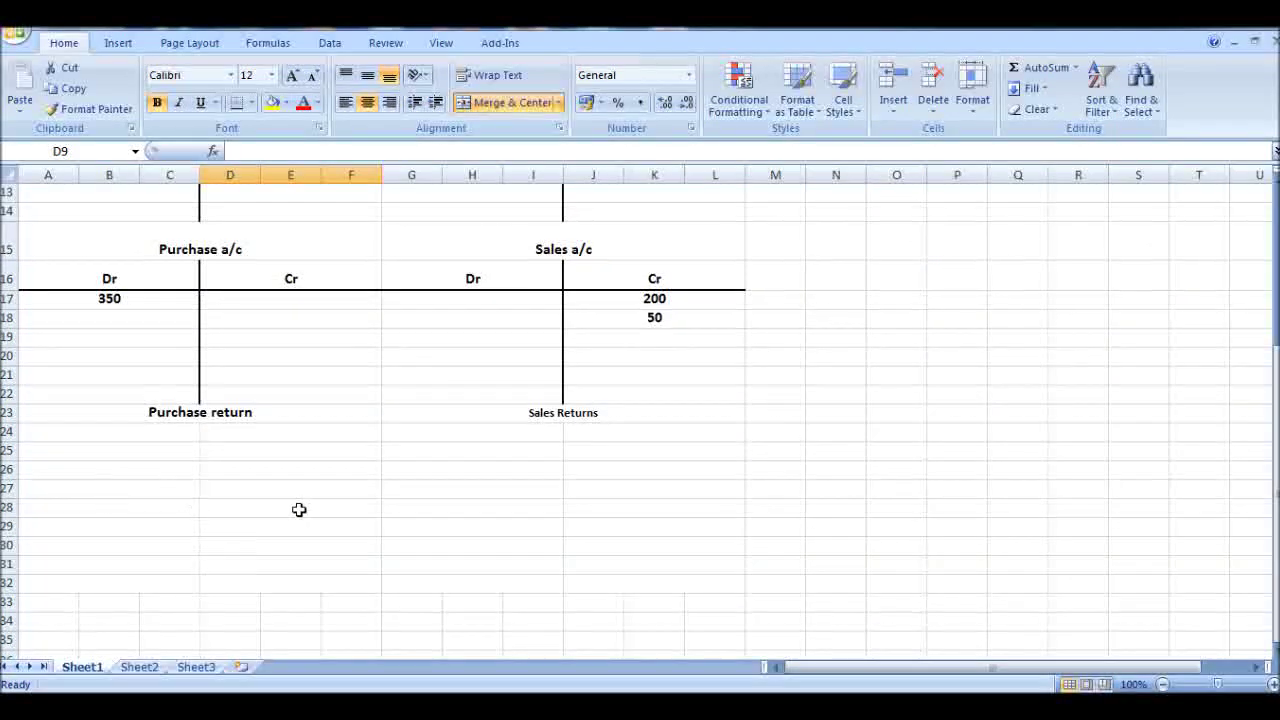
scroll(734, 366, "up", 4)
left_click(1006, 281)
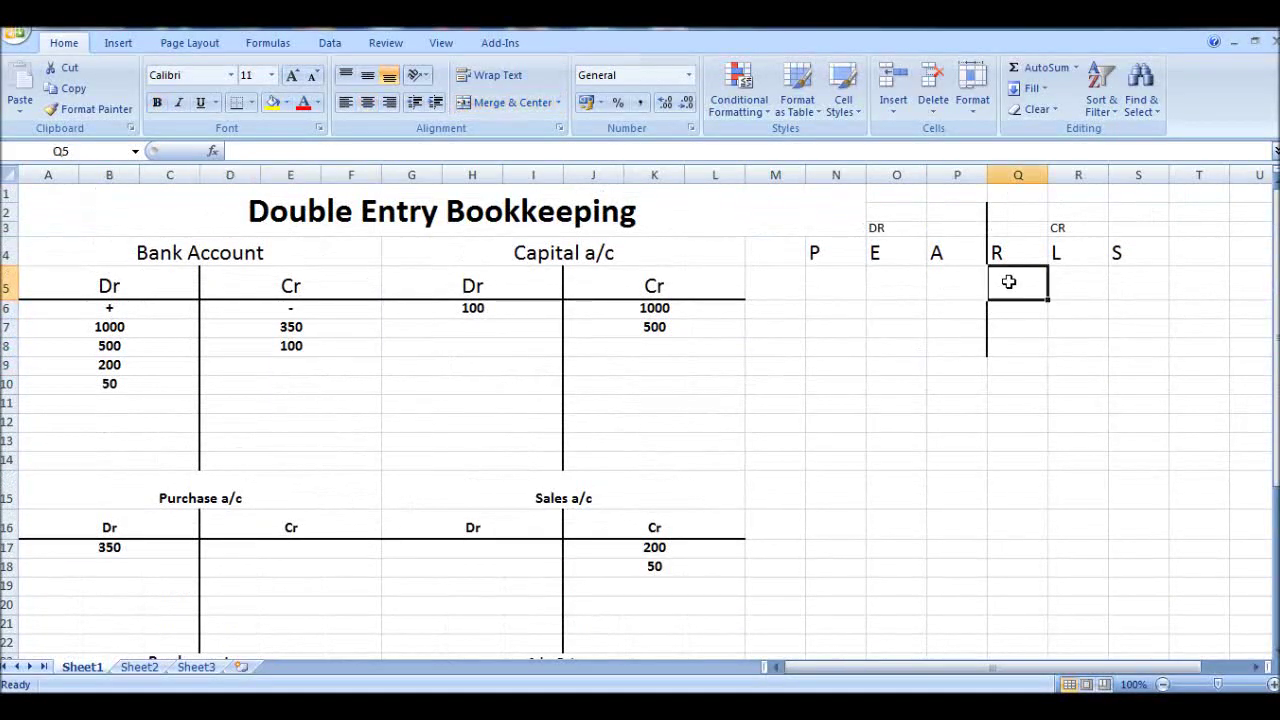
left_click(1014, 255)
left_click(1110, 253)
scroll(549, 443, "down", 2)
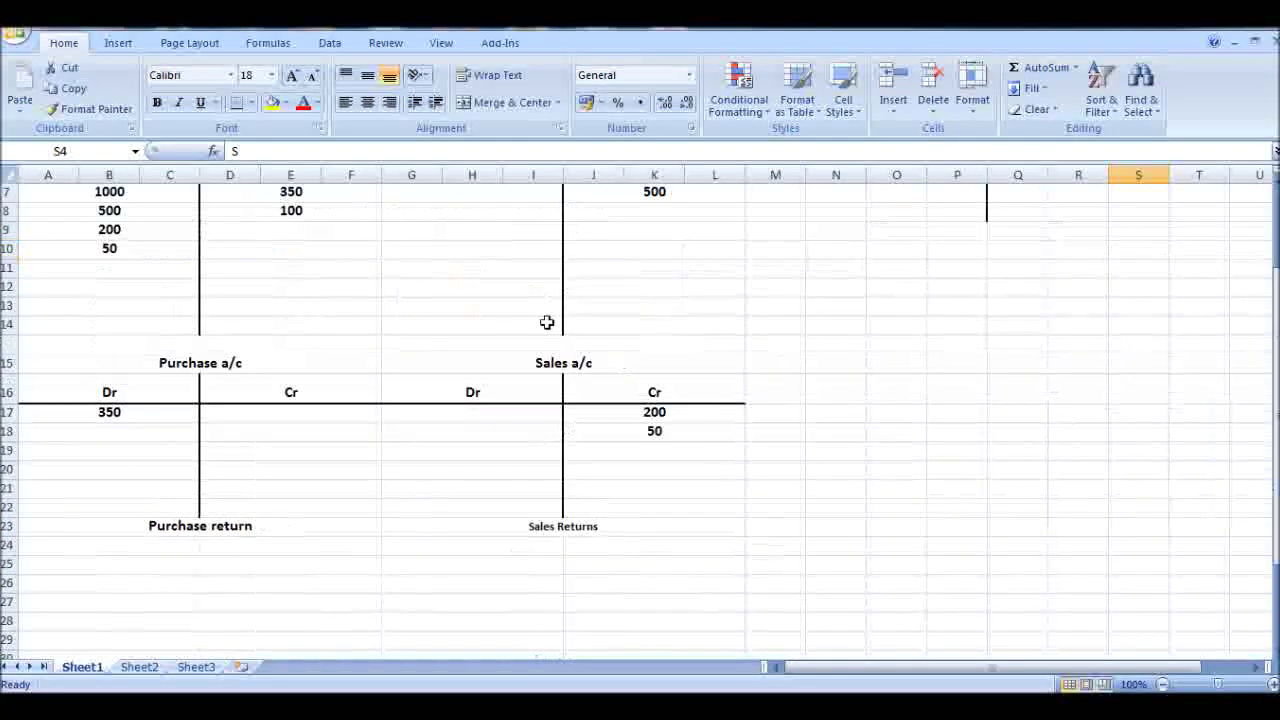
left_click(672, 411)
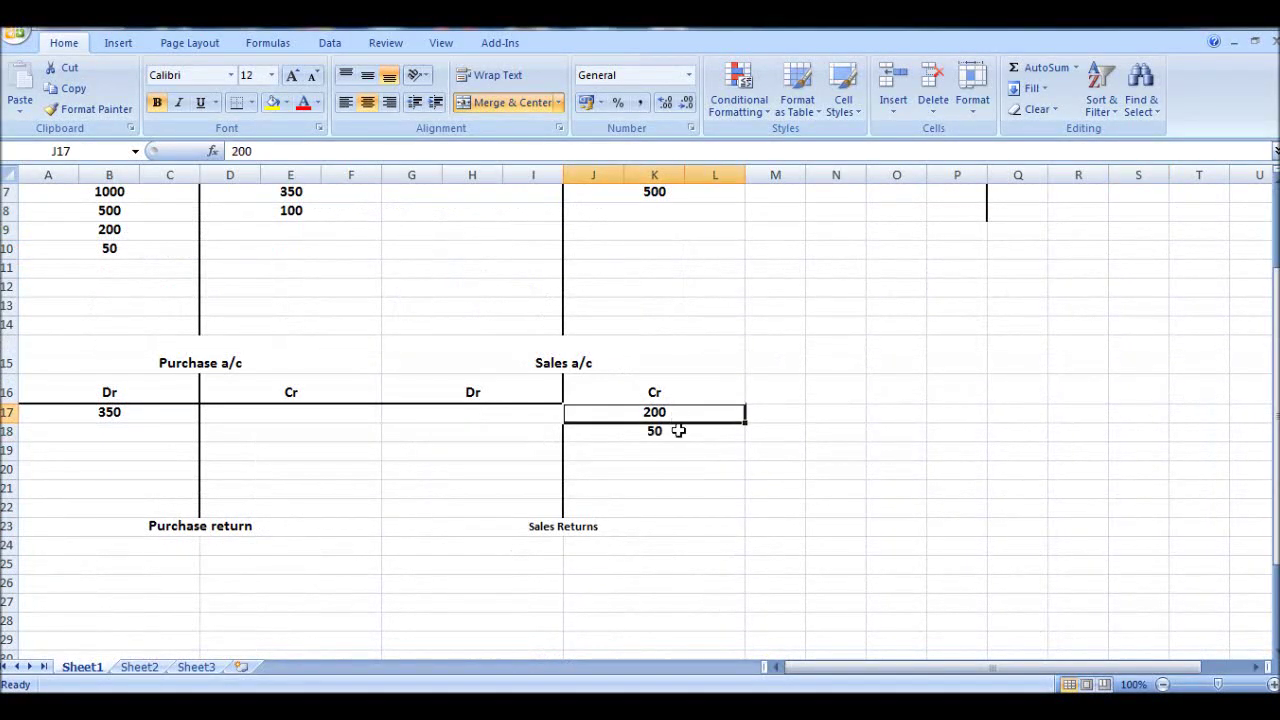
left_click(677, 430)
scroll(1108, 221, "up", 2)
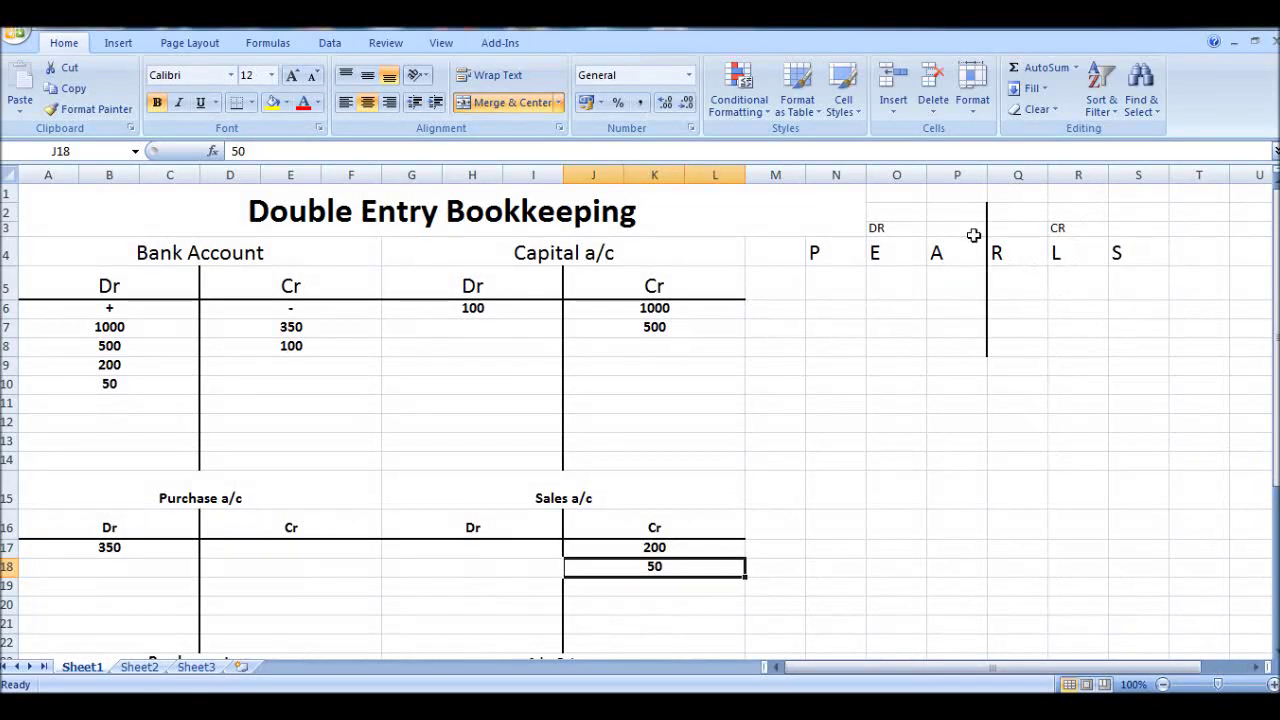
left_click(1093, 253)
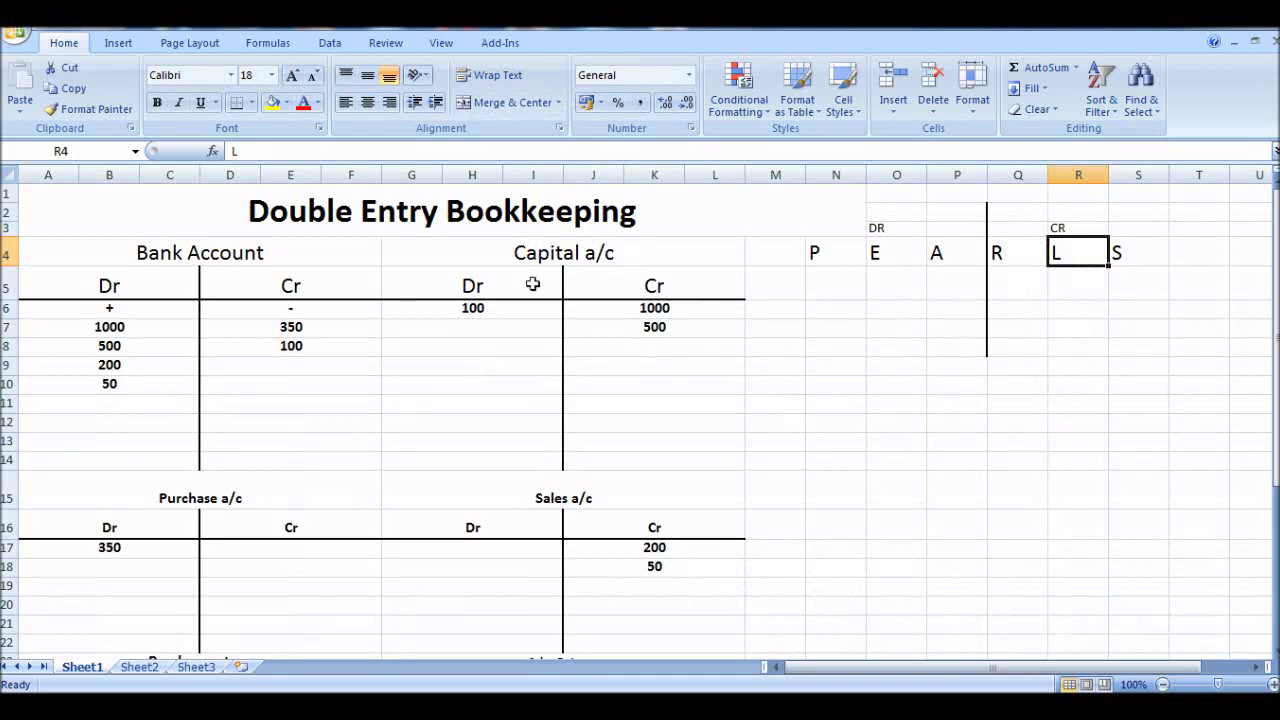
left_click(712, 309)
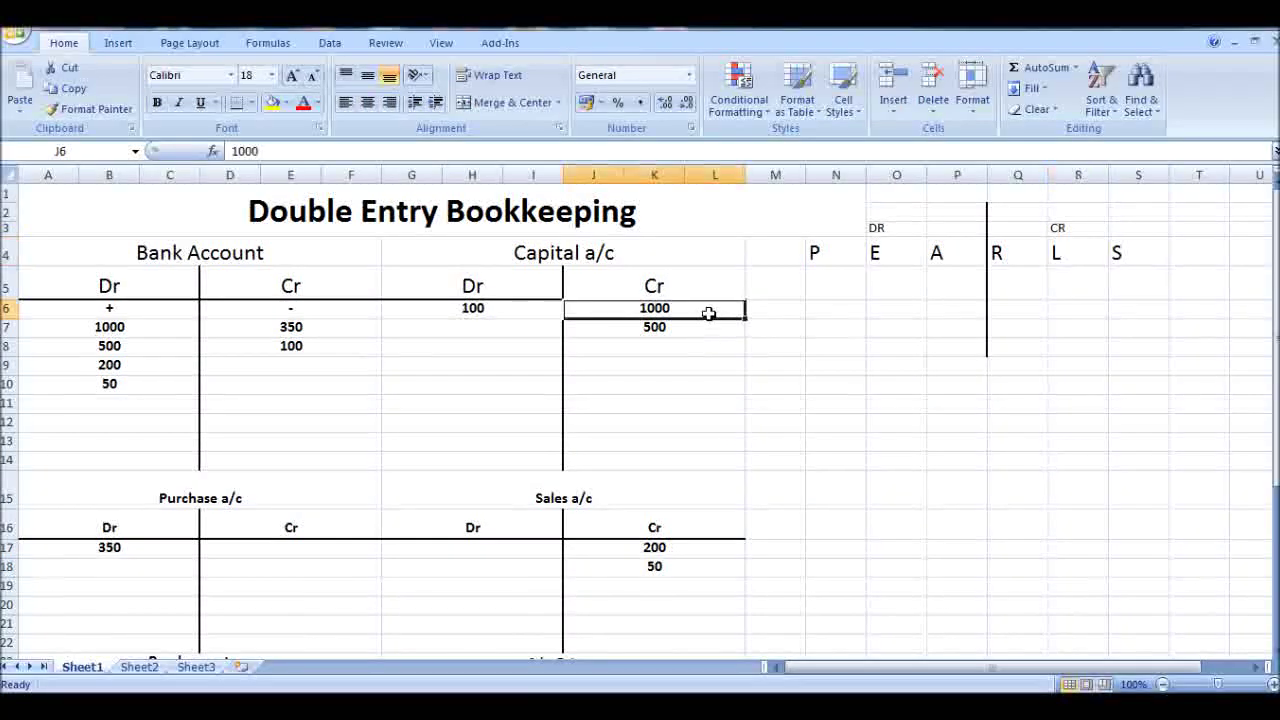
key("Down")
key("Down")
key("Up")
key("Up")
key("Down")
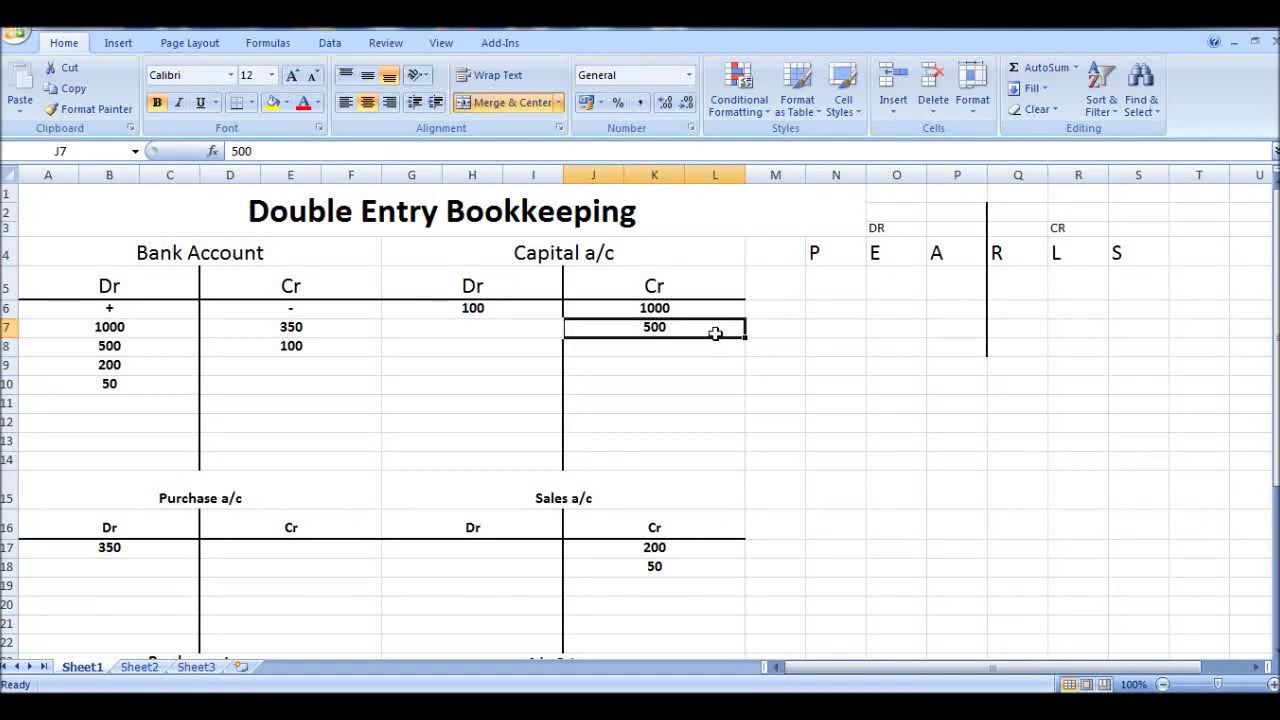
left_click(711, 315)
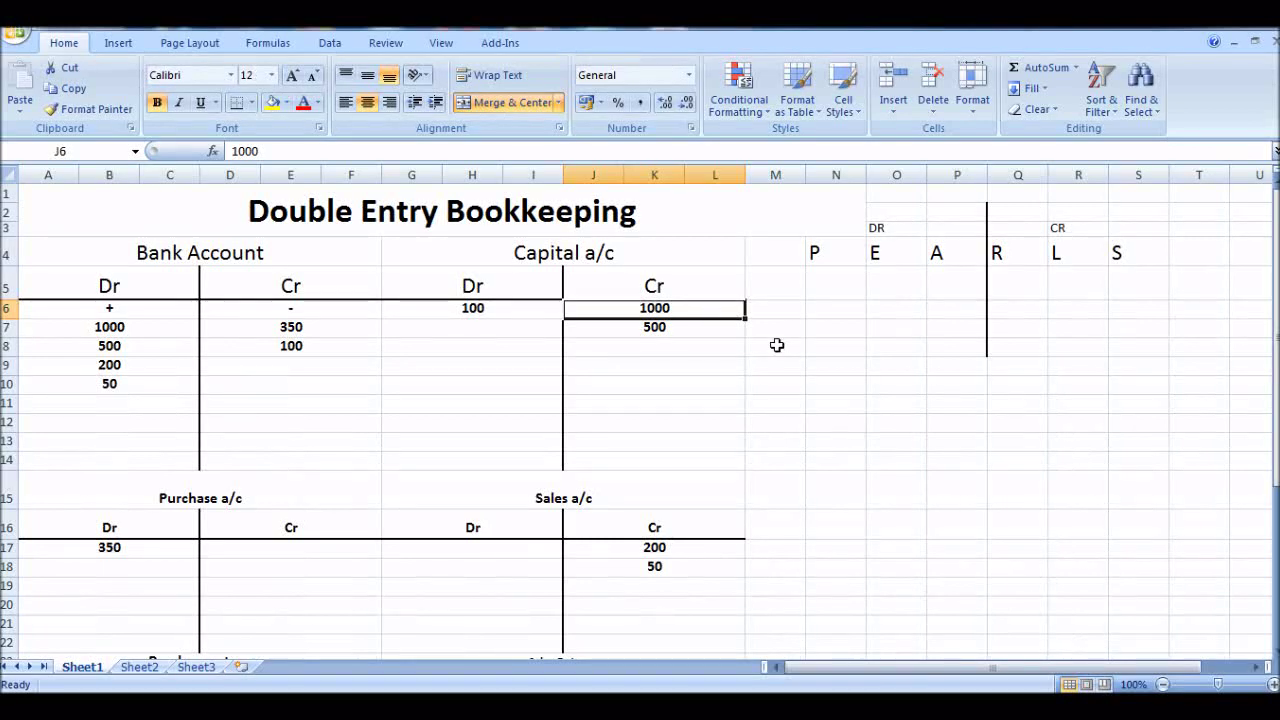
scroll(449, 451, "down", 5)
scroll(509, 514, "up", 5)
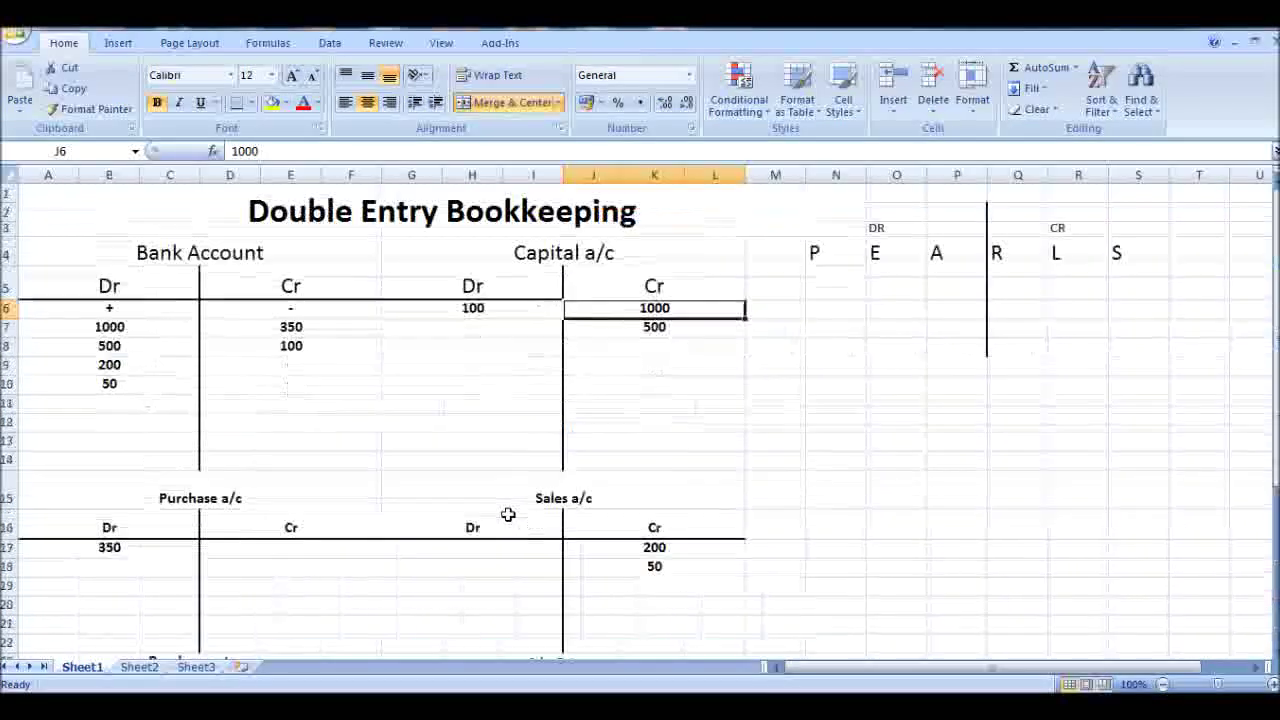